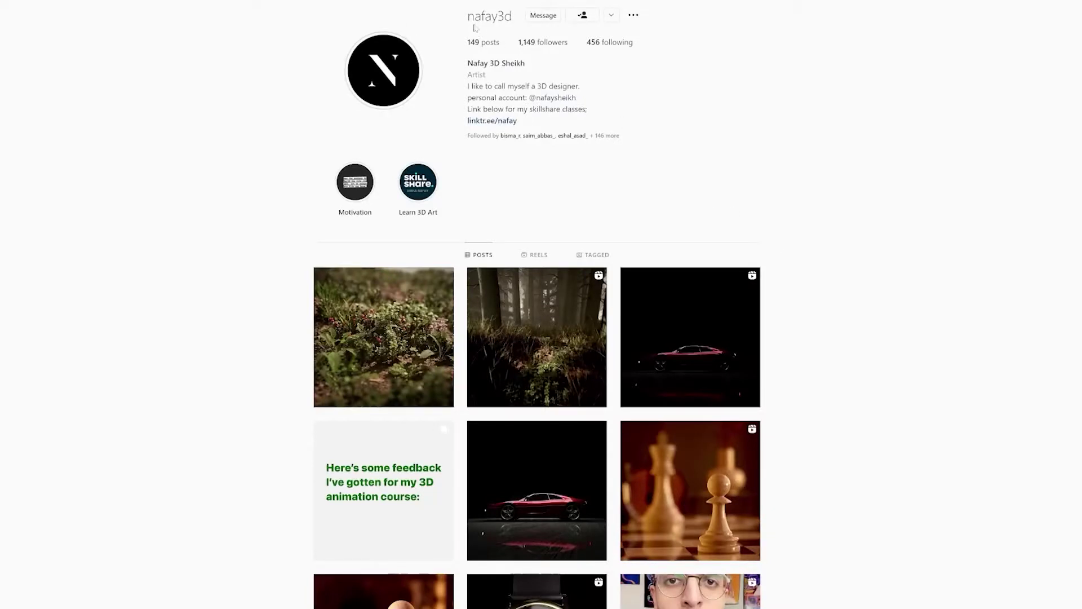
# View the berry plant post and the forest animation post on the 3D artist's Instagram profile, then return to the profile
pyautogui.moveTo(480, 16); pyautogui.dragTo(527, 32)
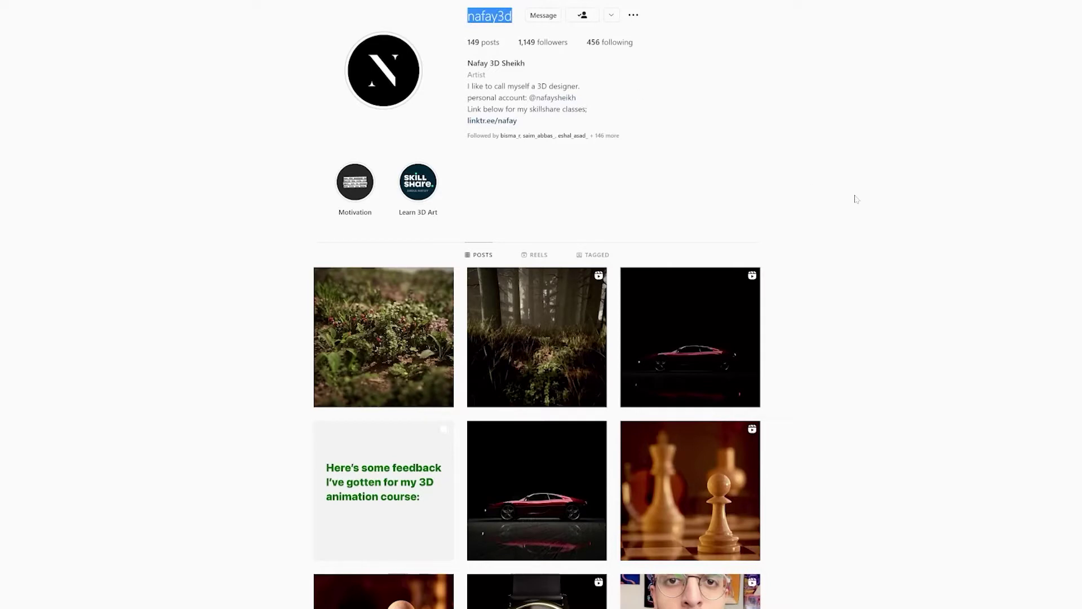
pyautogui.scroll(-7, 680, 368)
pyautogui.scroll(6, 680, 368)
pyautogui.scroll(2, 680, 368)
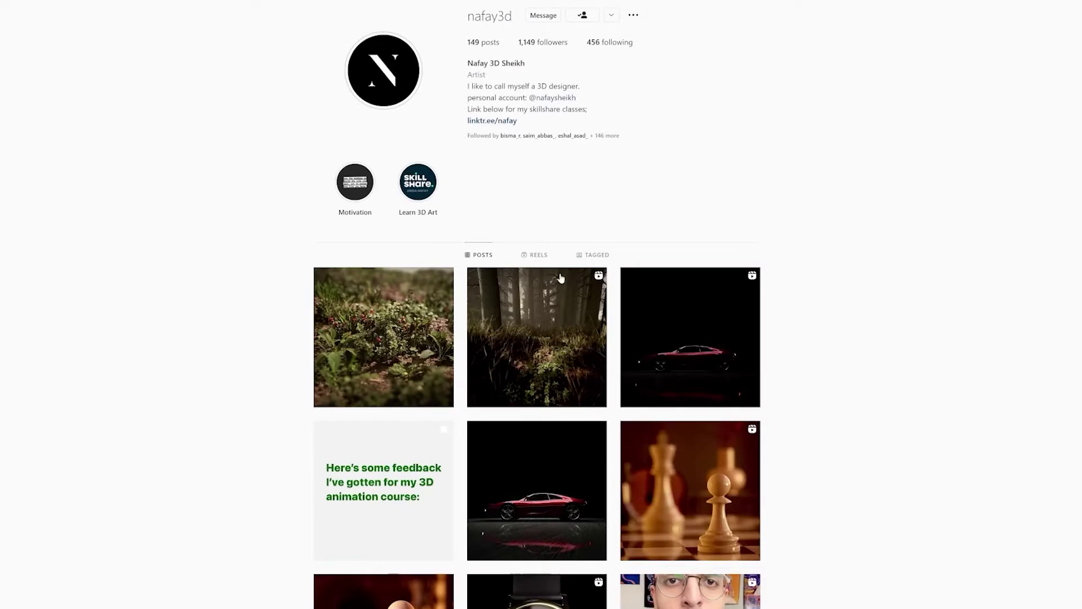
pyautogui.click(451, 337)
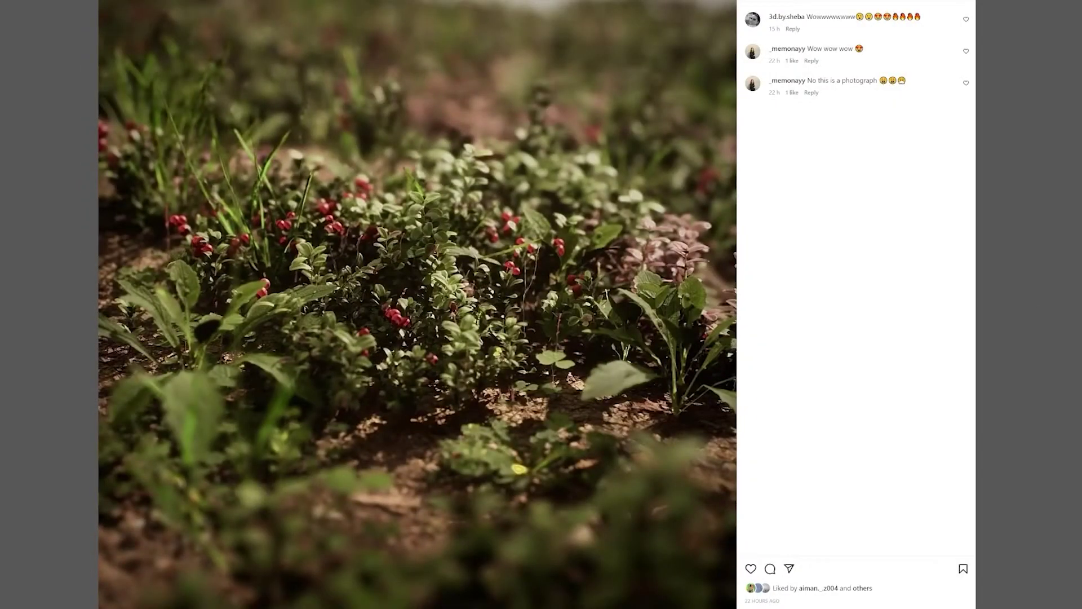
pyautogui.press('Right')
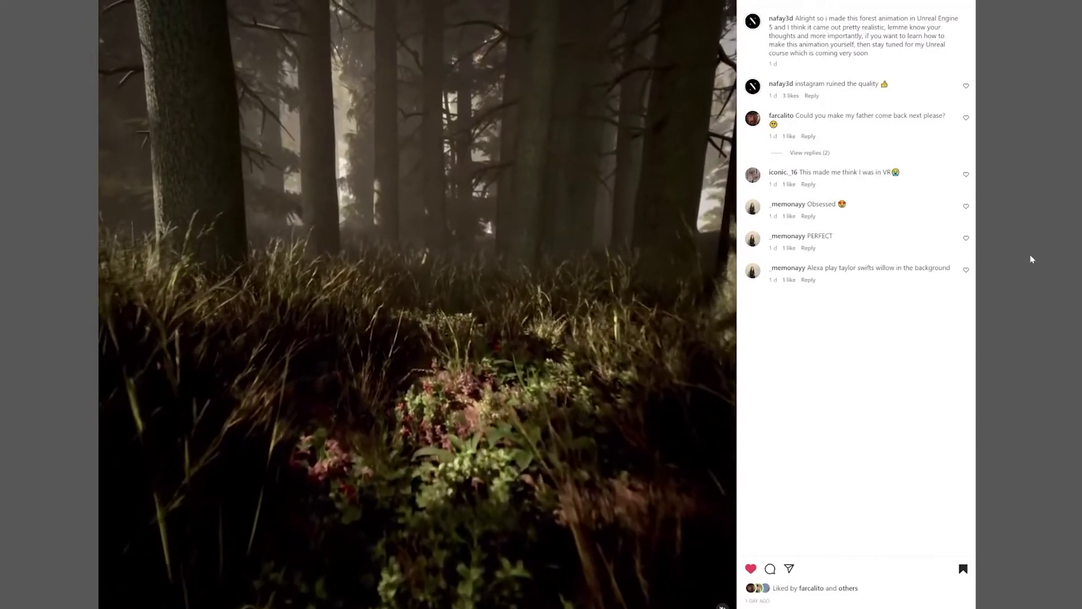
pyautogui.click(1032, 259)
# Look through the grid of older 3D artwork posts on the artist's profile
pyautogui.scroll(-10, 895, 331)
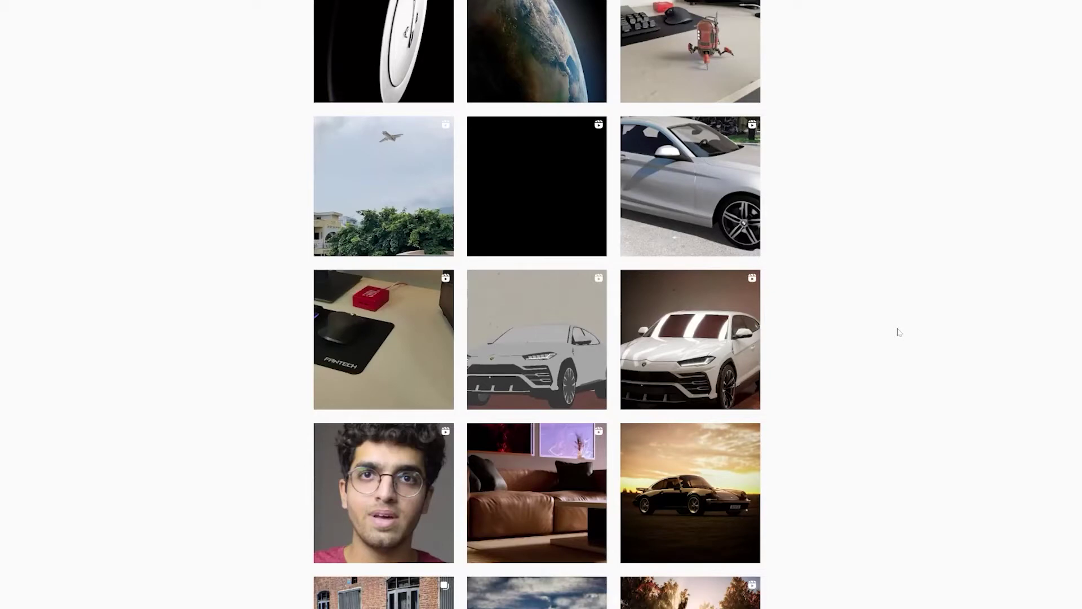
pyautogui.scroll(4, 899, 332)
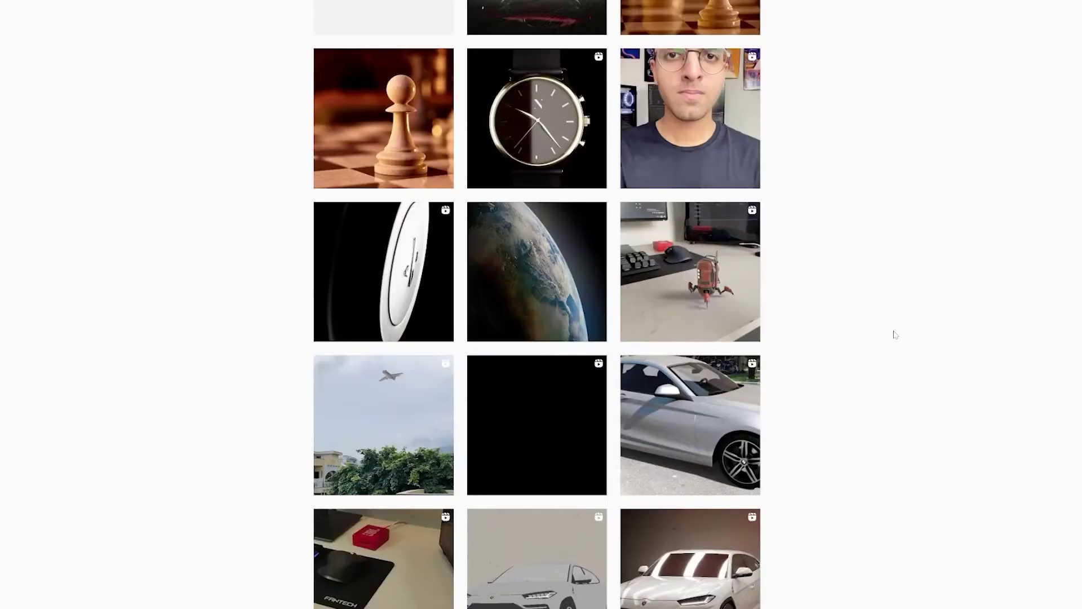
pyautogui.scroll(8, 894, 335)
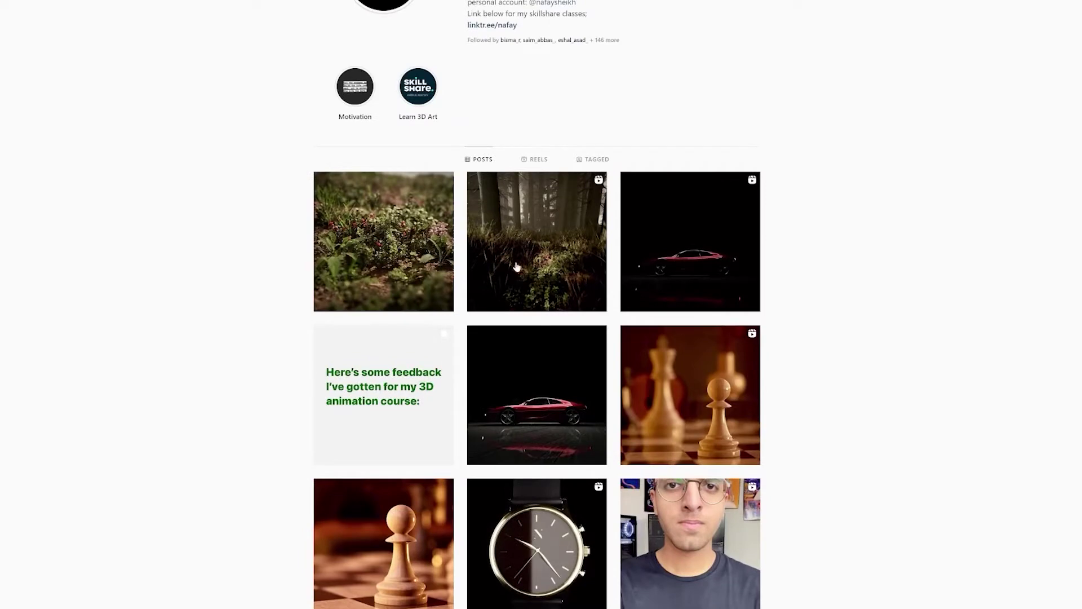
pyautogui.scroll(2, 912, 286)
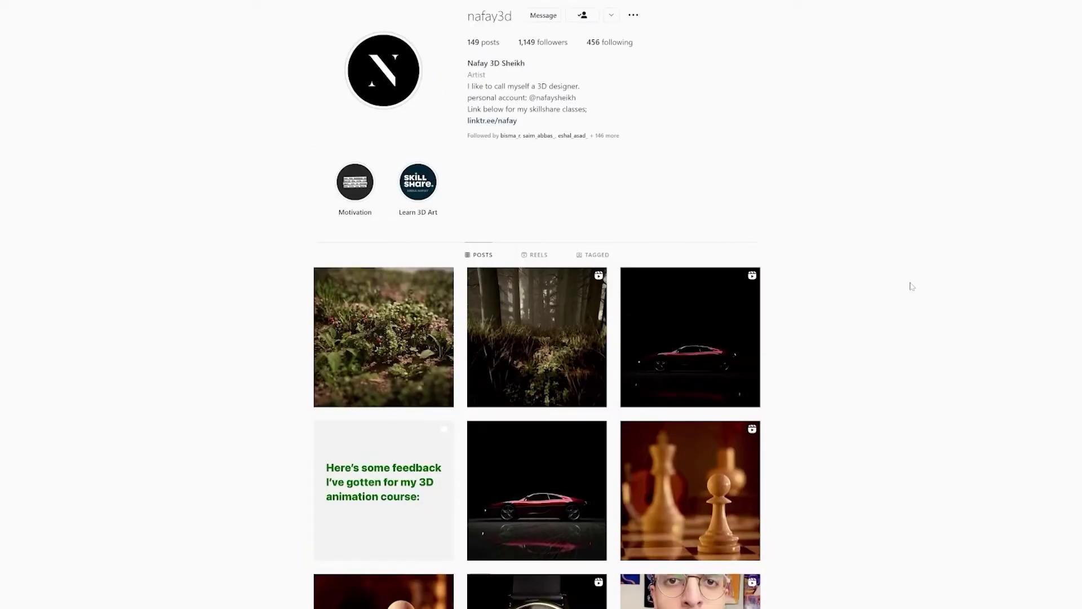
pyautogui.scroll(-15, 912, 286)
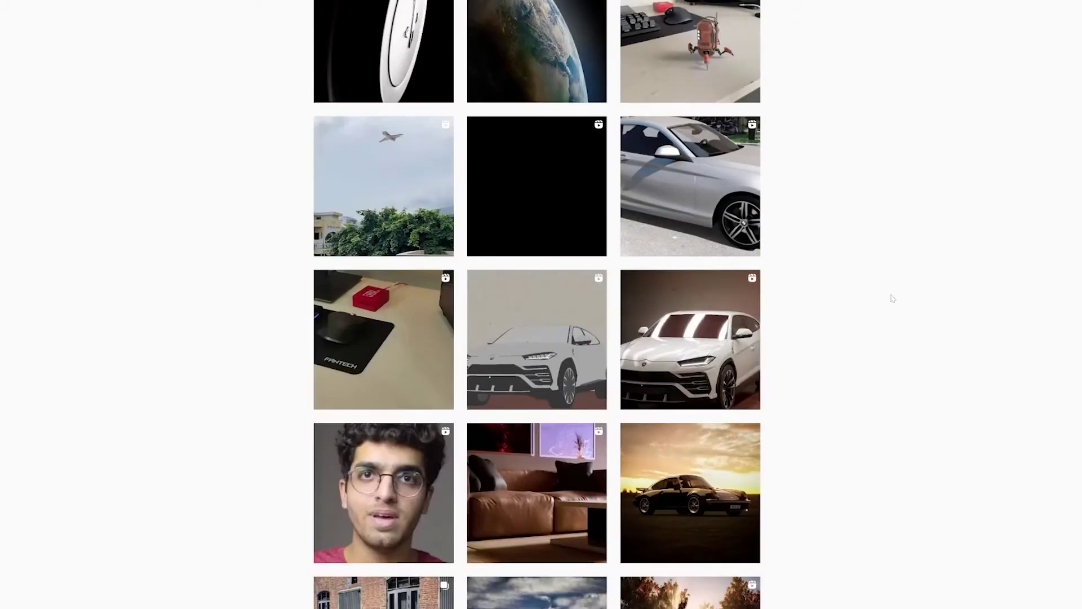
pyautogui.scroll(-3, 892, 298)
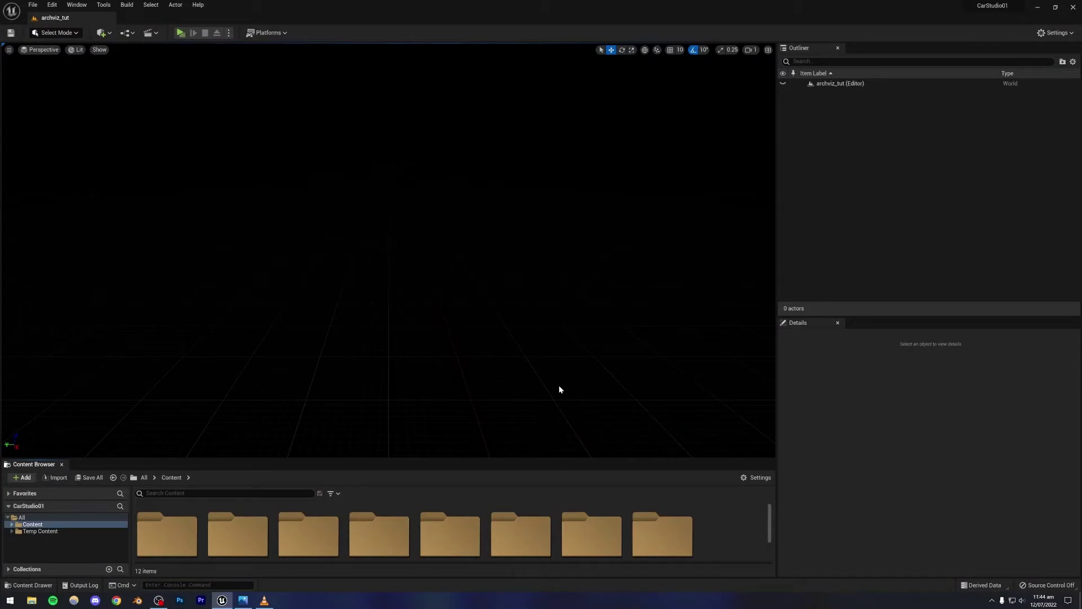
# Switch to VLC media player and watch the living-room animation 3.mp4 in full screen, going back to an earlier moment
pyautogui.click(263, 598)
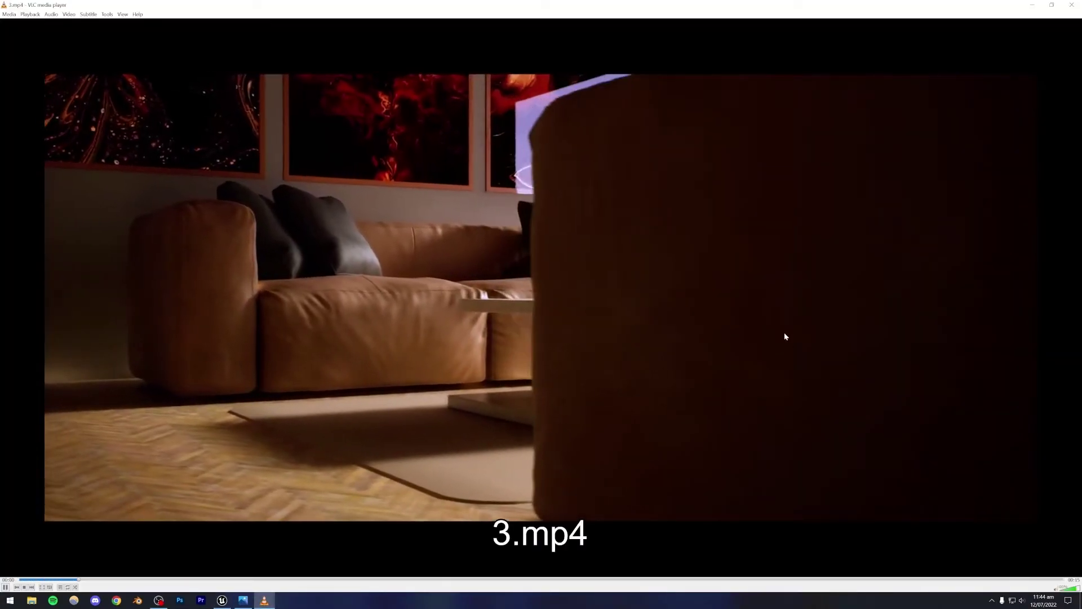
pyautogui.doubleClick(781, 337)
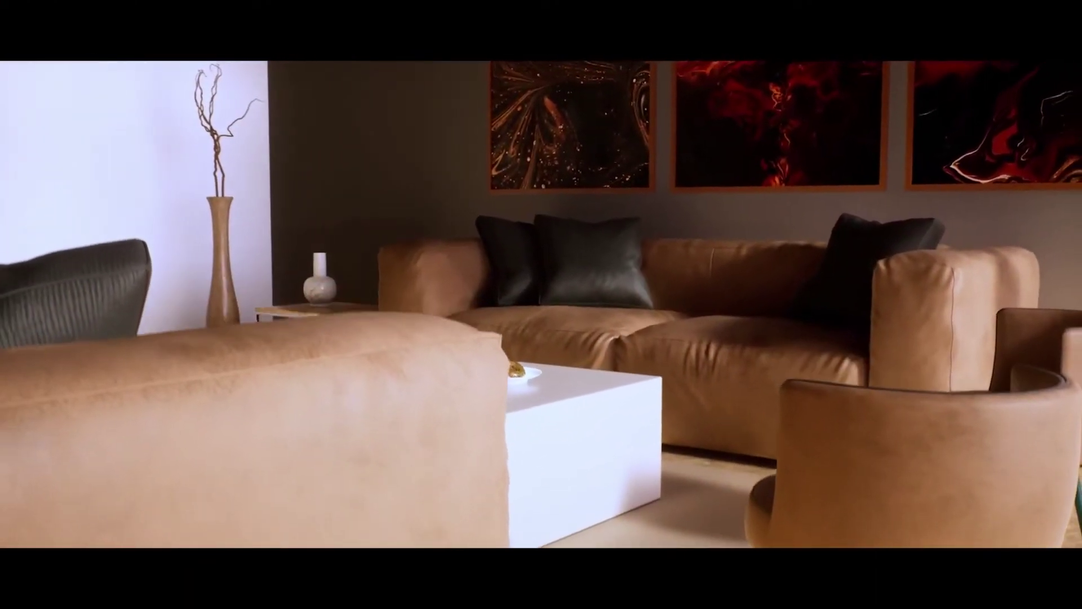
pyautogui.moveTo(410, 330)
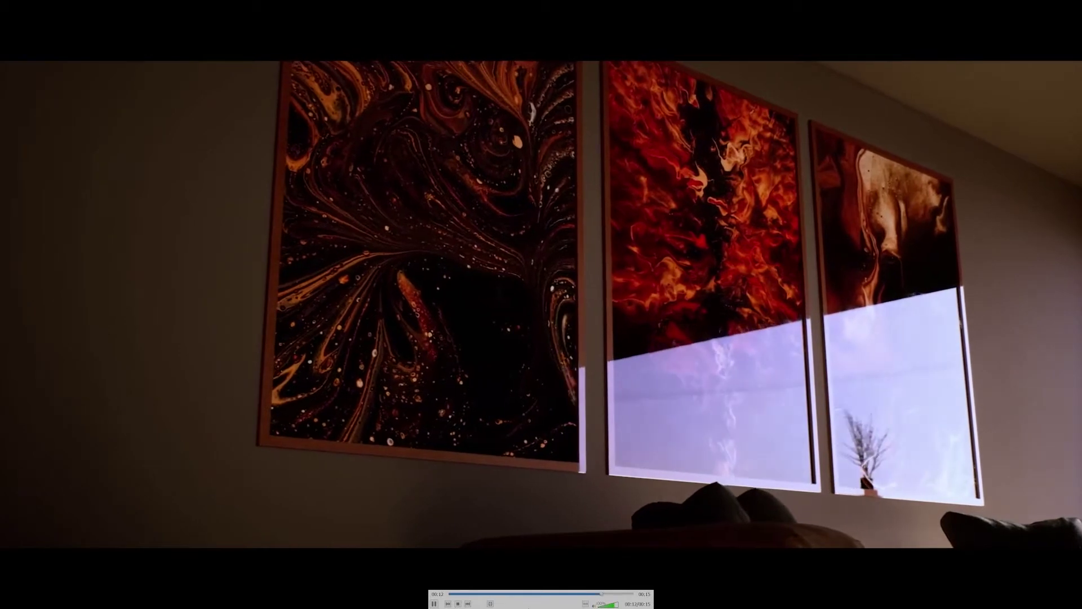
pyautogui.click(501, 593)
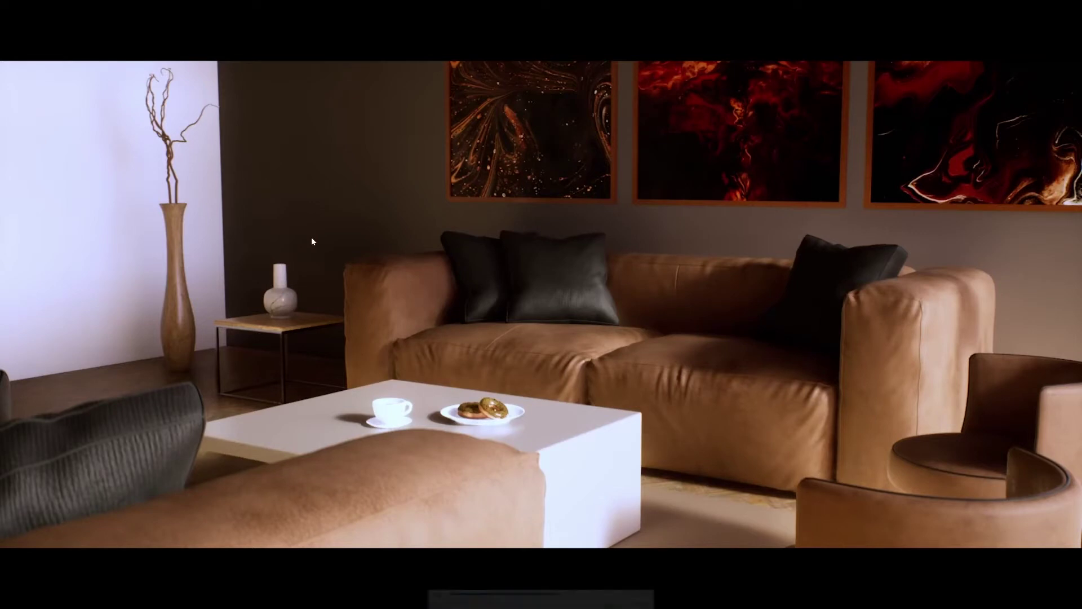
pyautogui.press('space')
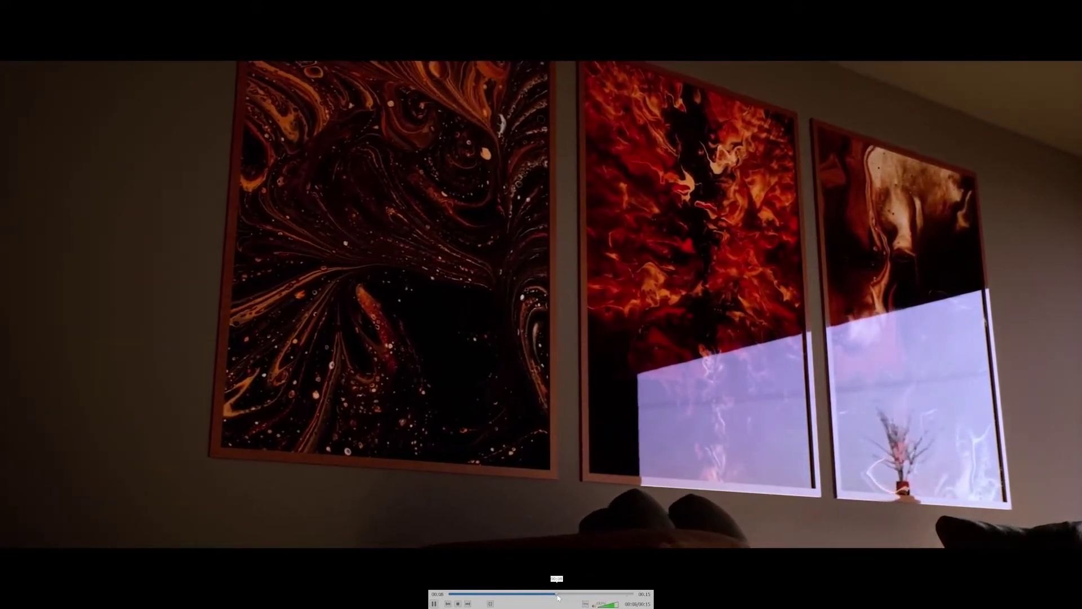
# Replay 3.mp4 from near its beginning, leave full screen, and close the player
pyautogui.click(525, 593)
pyautogui.click(476, 593)
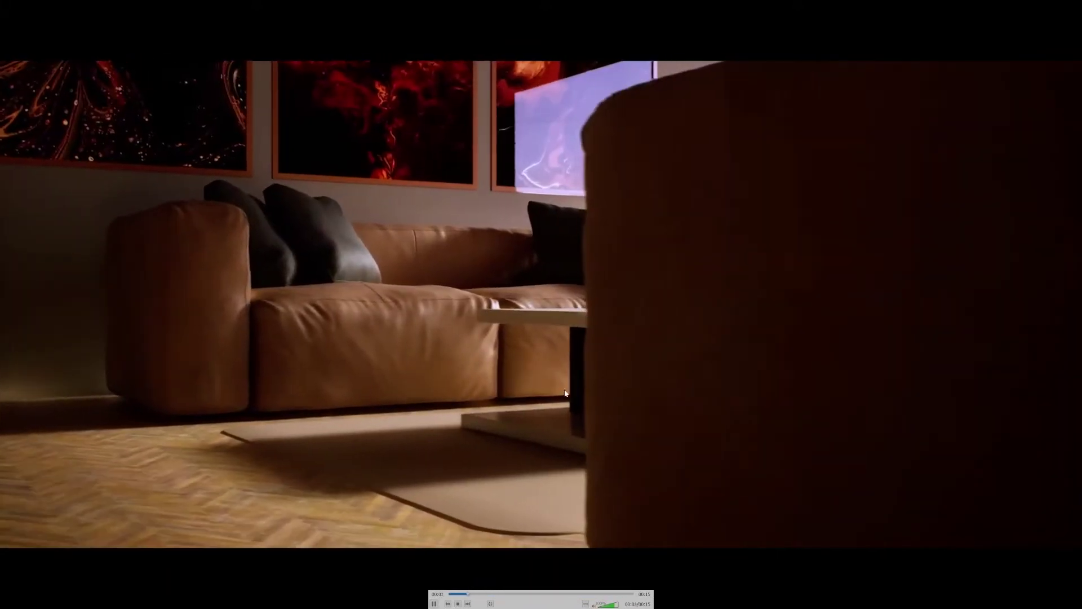
pyautogui.doubleClick(404, 394)
pyautogui.moveTo(242, 116); pyautogui.dragTo(711, 181)
pyautogui.click(937, 175)
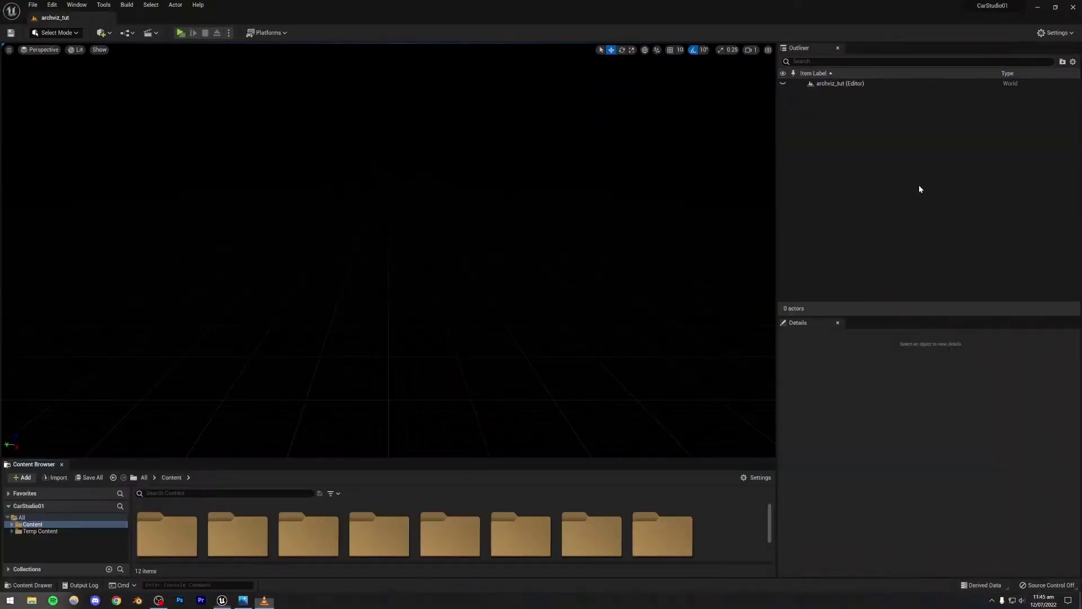
# Switch to the image viewer and examine the sofas, table and chairs up close in HighresScreenshot00001.png
pyautogui.click(243, 601)
pyautogui.moveTo(464, 151); pyautogui.dragTo(534, 163)
pyautogui.scroll(2, 502, 333)
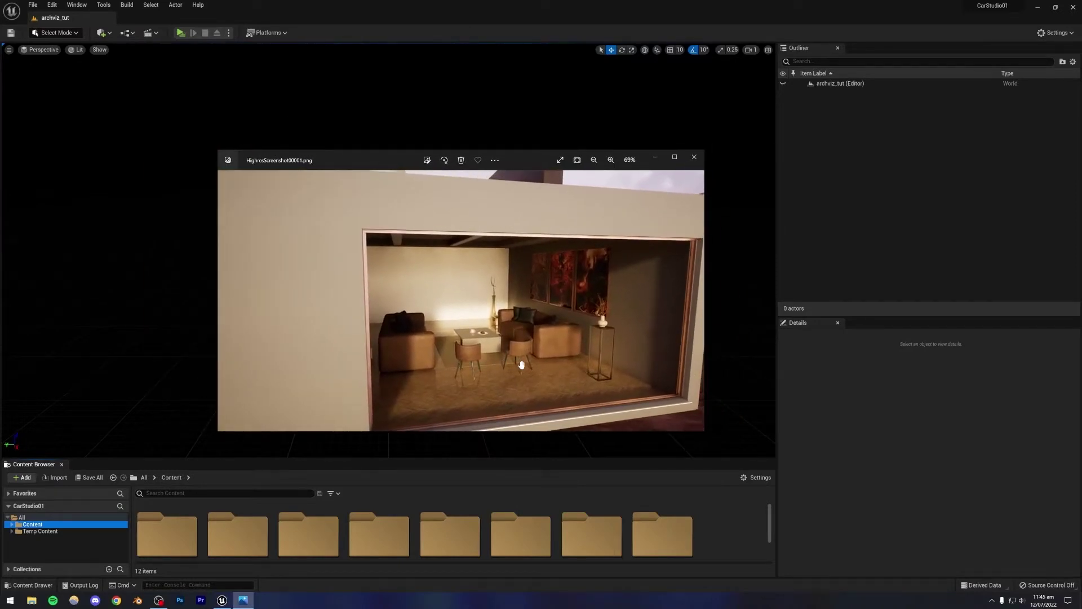
pyautogui.scroll(4, 521, 364)
pyautogui.scroll(-3, 541, 360)
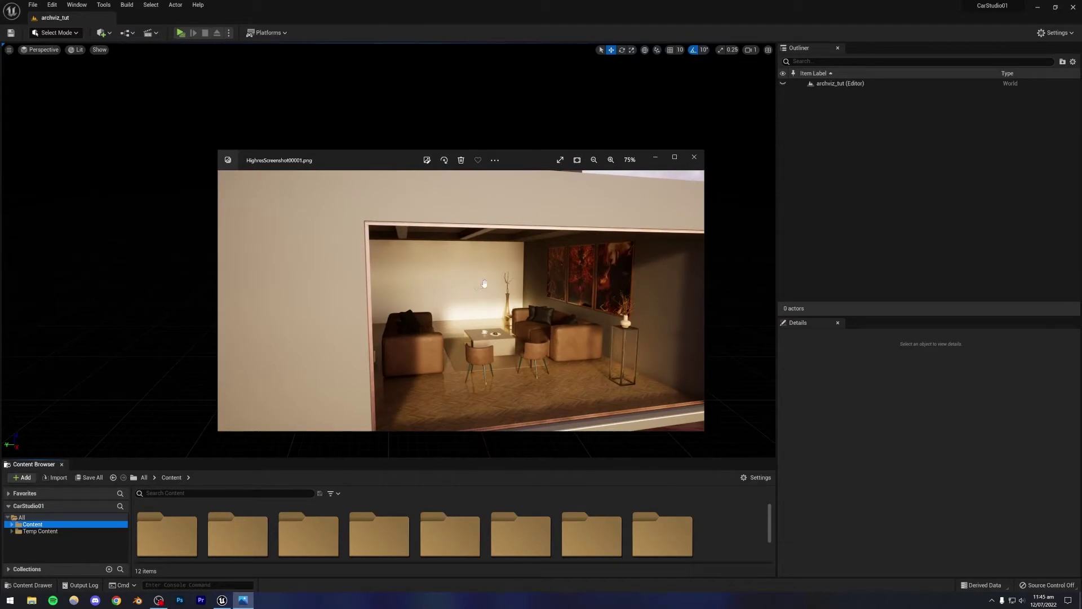
pyautogui.scroll(4, 546, 303)
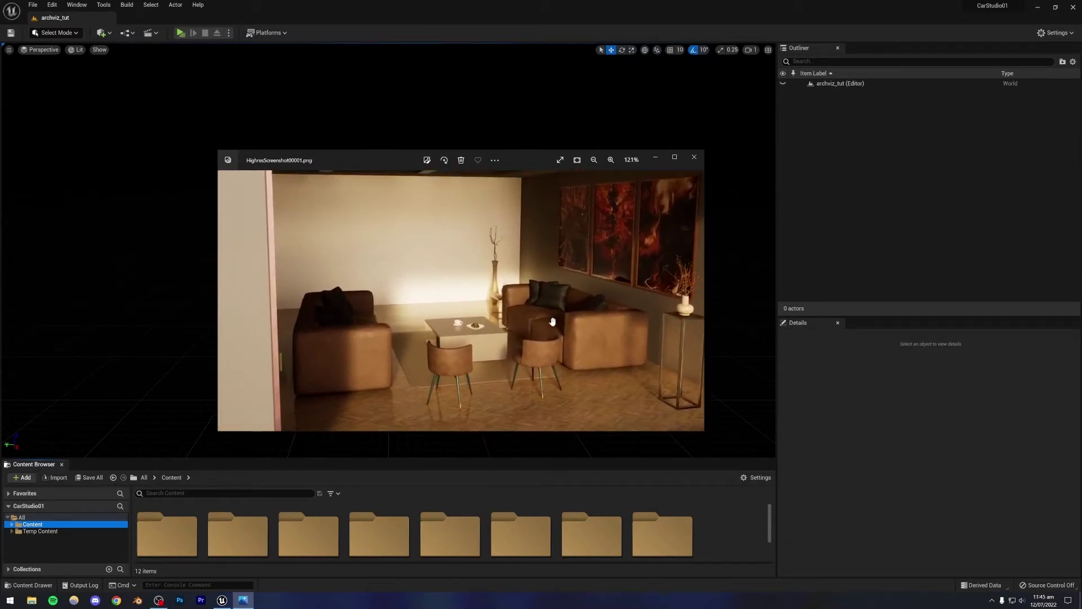
pyautogui.scroll(2, 510, 321)
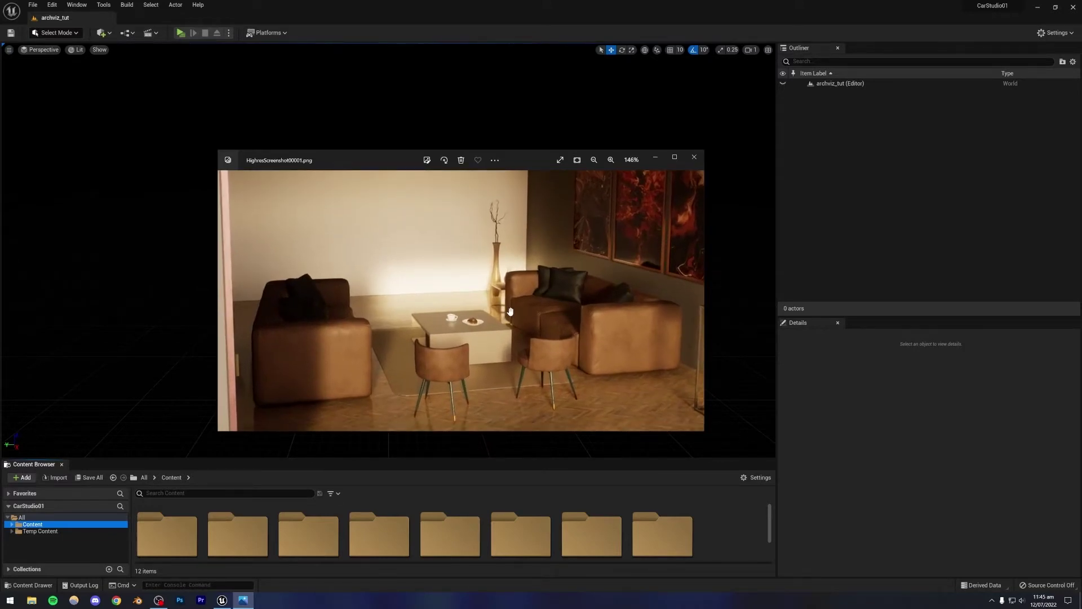
# Switch to Chrome, open Pinterest, and search it for "interior"
pyautogui.click(116, 600)
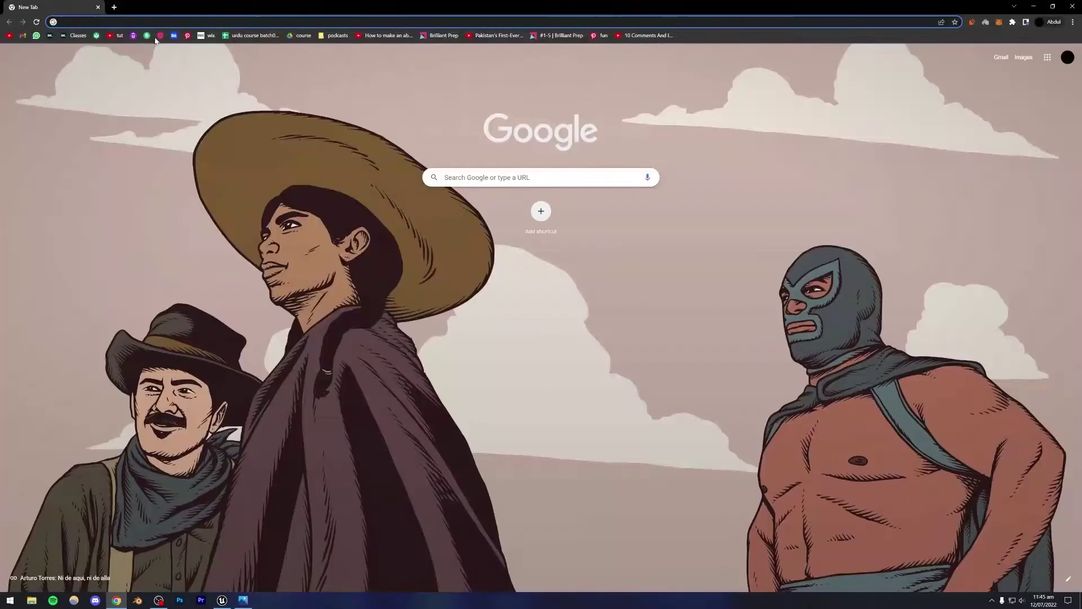
pyautogui.click(187, 36)
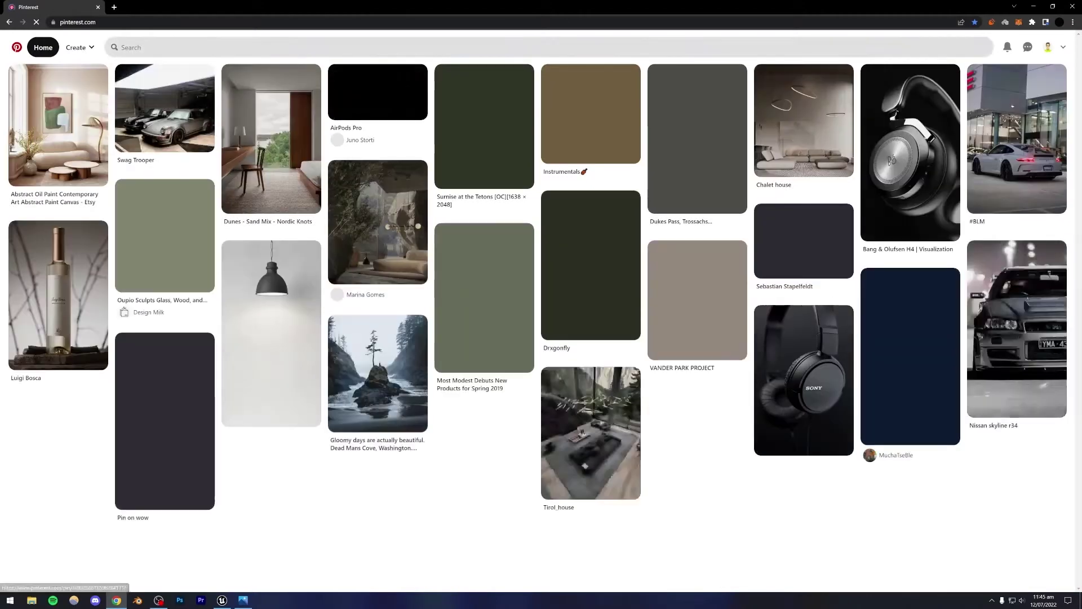
pyautogui.click(157, 48)
pyautogui.write('inte')
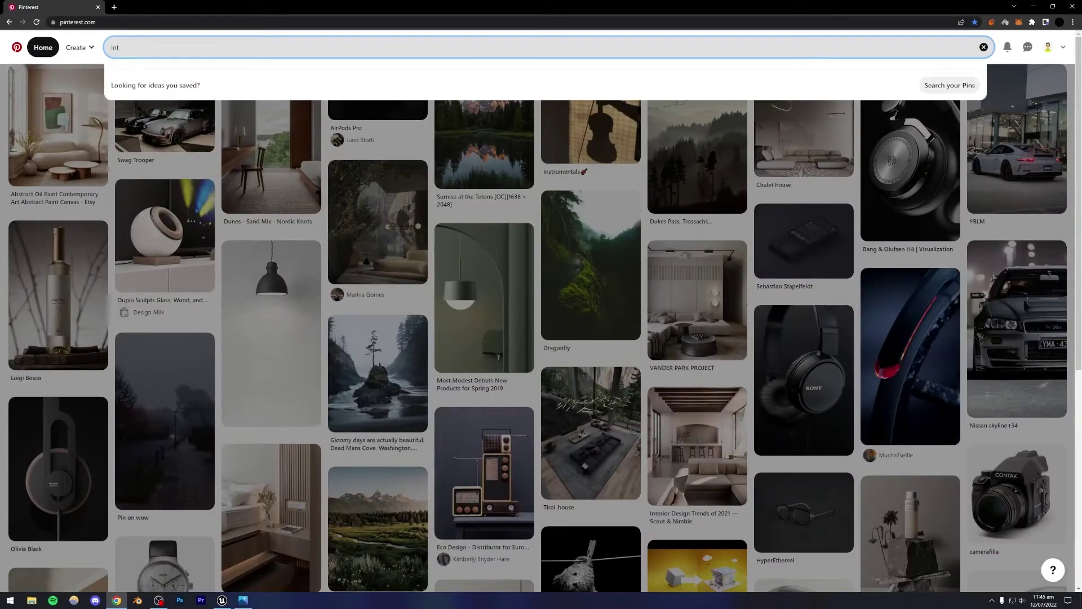
pyautogui.write('rior')
pyautogui.press('Return')
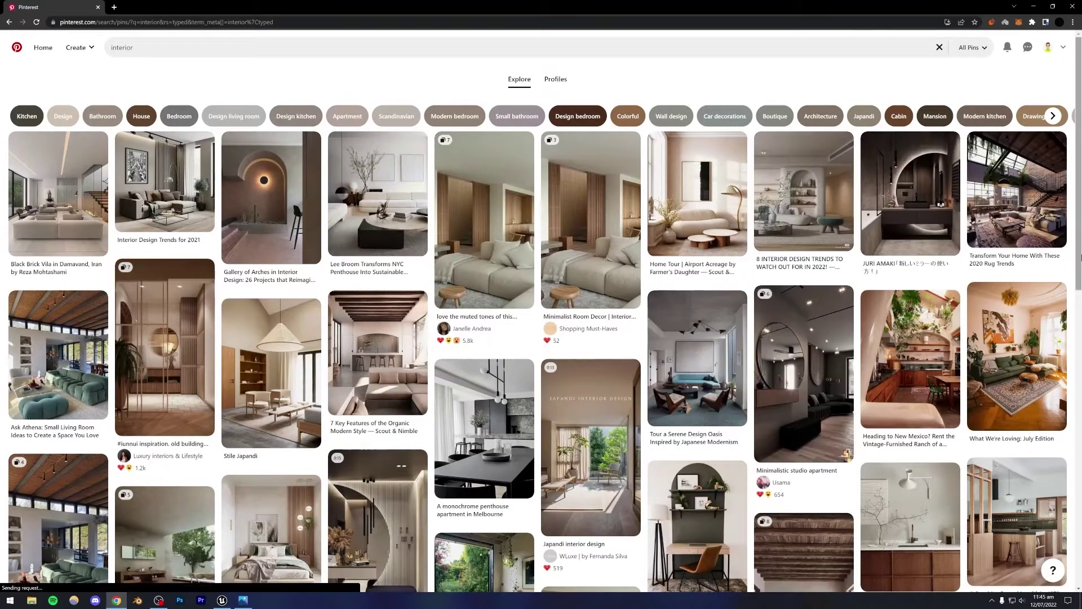
# Browse the Pinterest interior pins for room layouts, furniture and styles that can serve as reference
pyautogui.scroll(-3, 1071, 260)
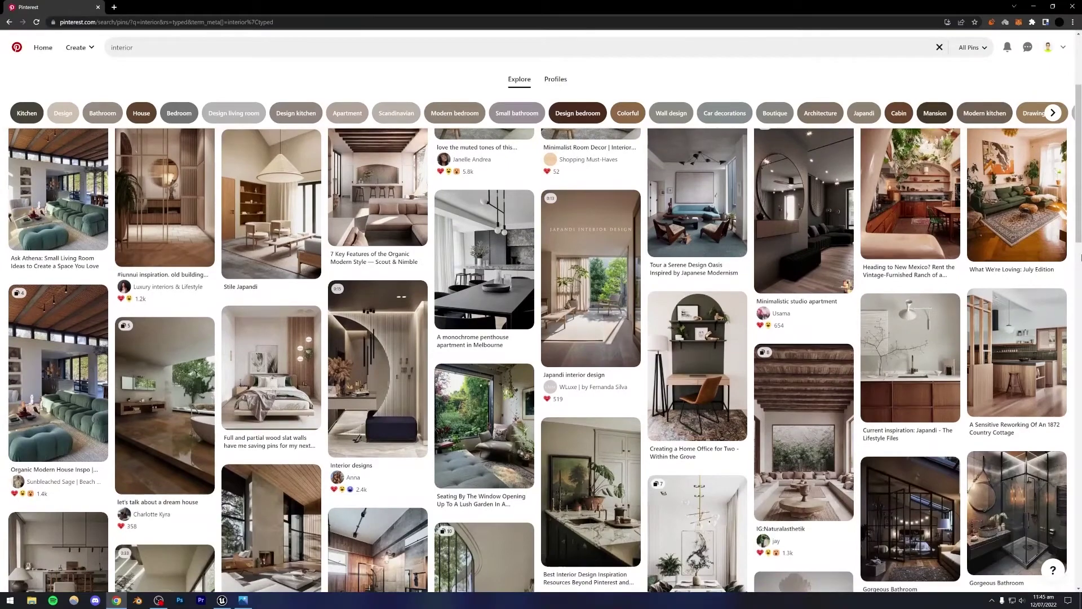
pyautogui.scroll(-2, 1071, 260)
pyautogui.scroll(-10, 1071, 260)
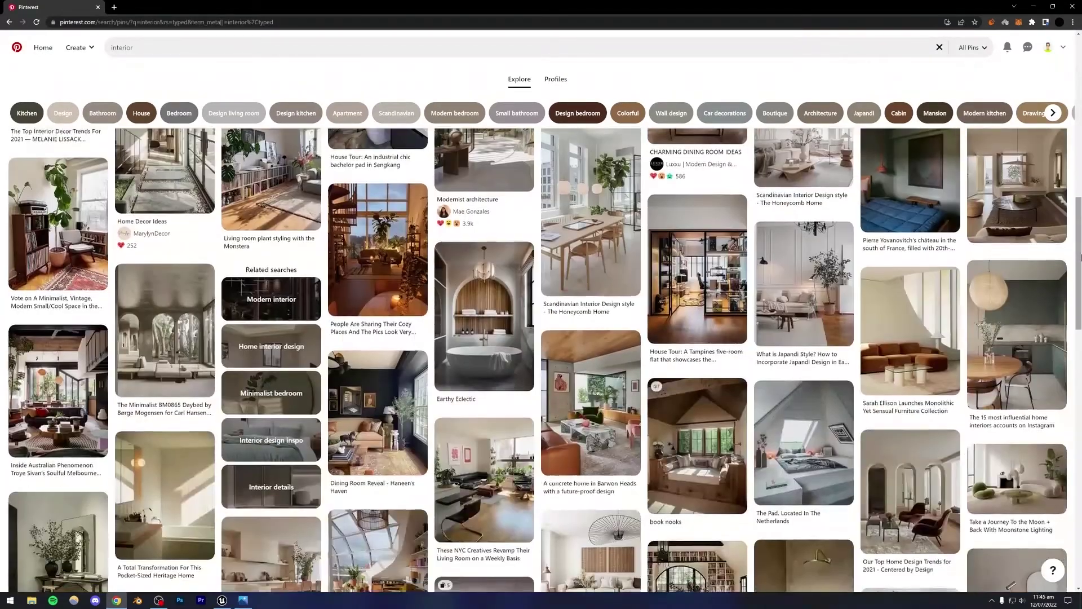
pyautogui.scroll(-3, 1071, 260)
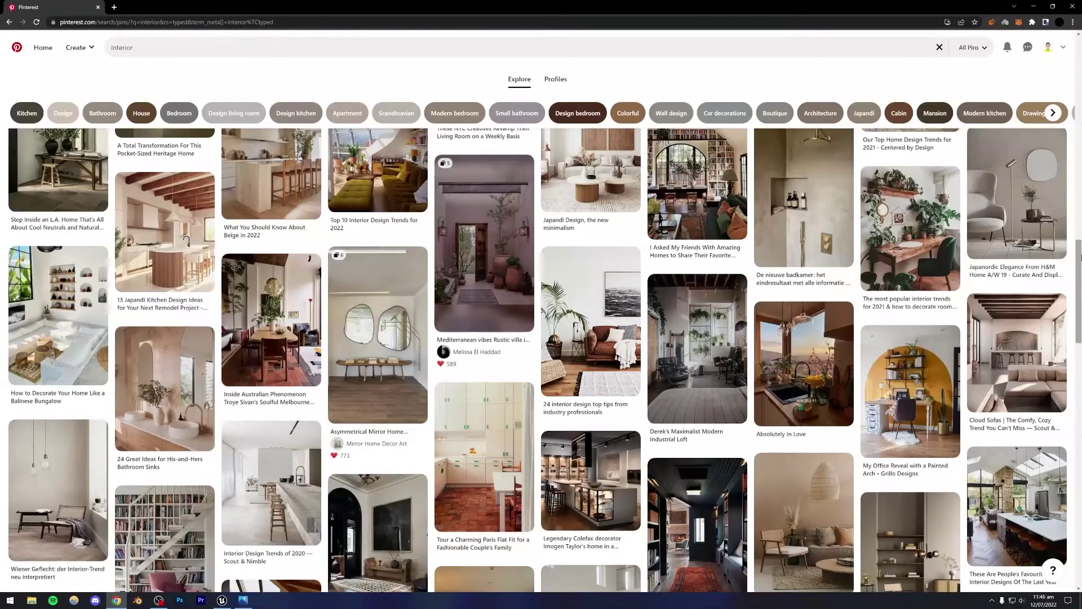
pyautogui.scroll(-3, 1071, 260)
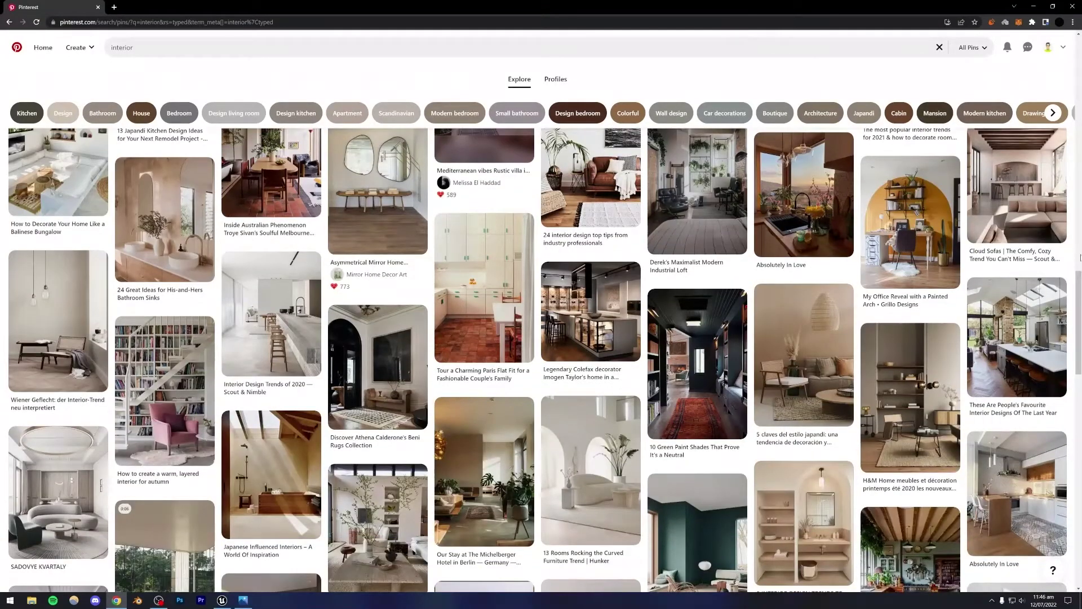
pyautogui.scroll(-5, 1079, 258)
pyautogui.scroll(1, 1079, 258)
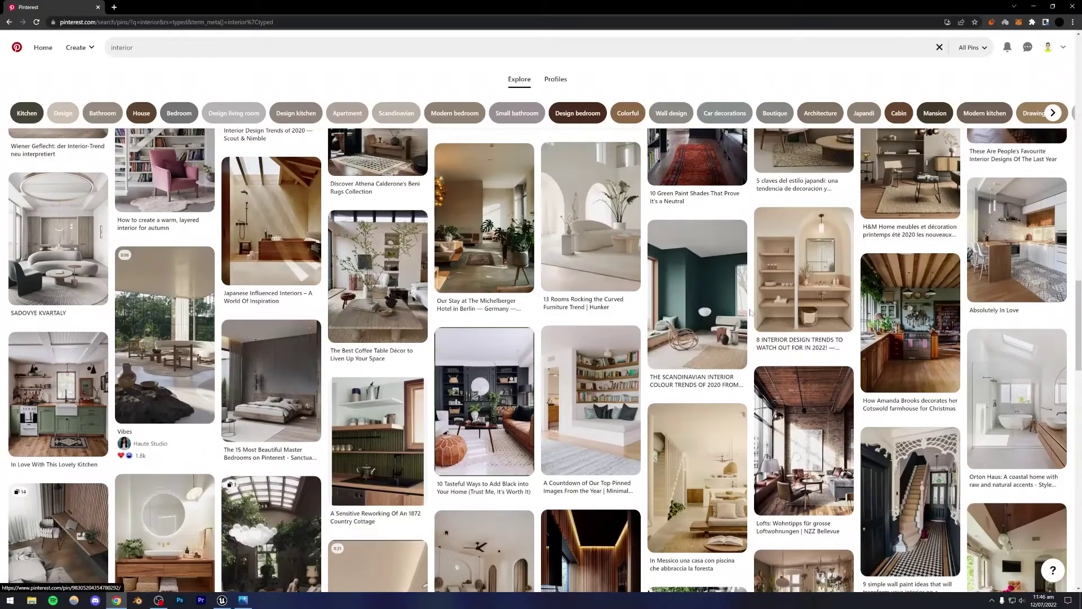
pyautogui.scroll(-5, 750, 312)
pyautogui.scroll(-3, 750, 311)
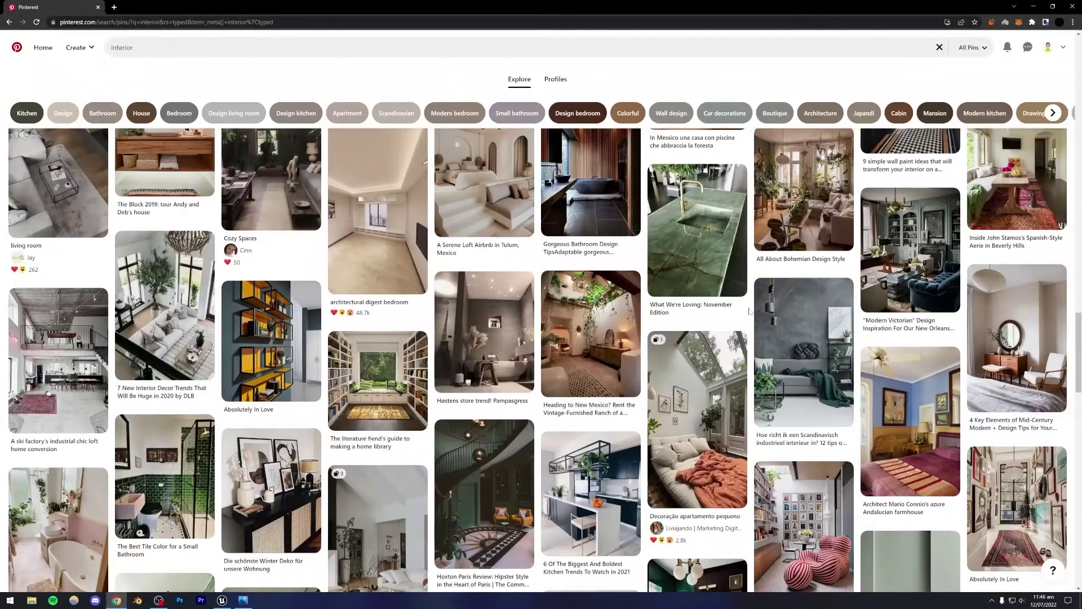
pyautogui.scroll(10, 750, 312)
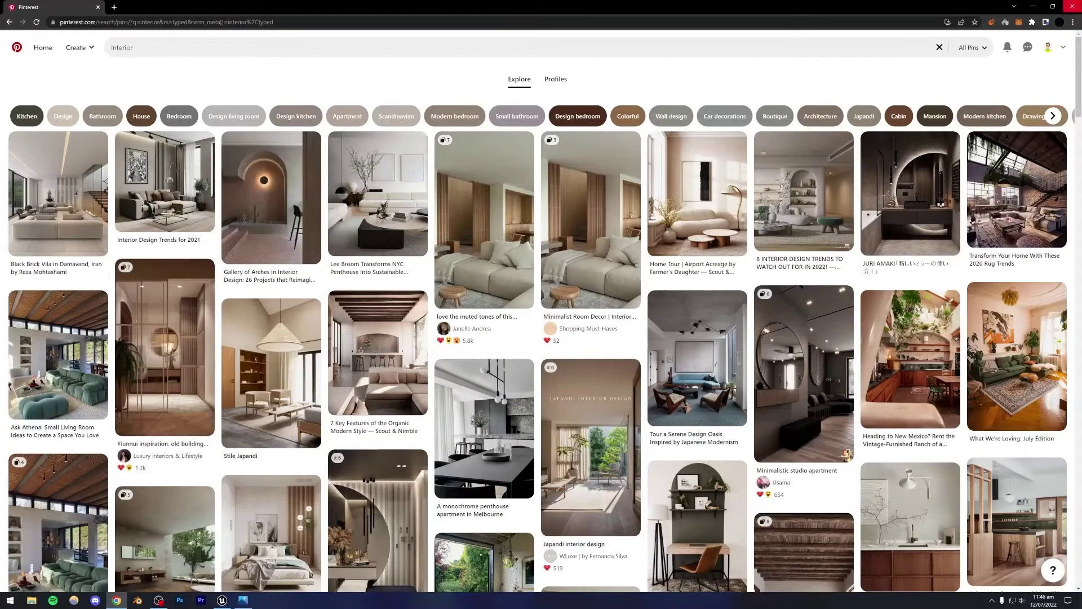
# Close the browser, show more of the reference render in the image viewer, and launch Blender
pyautogui.click(1071, 7)
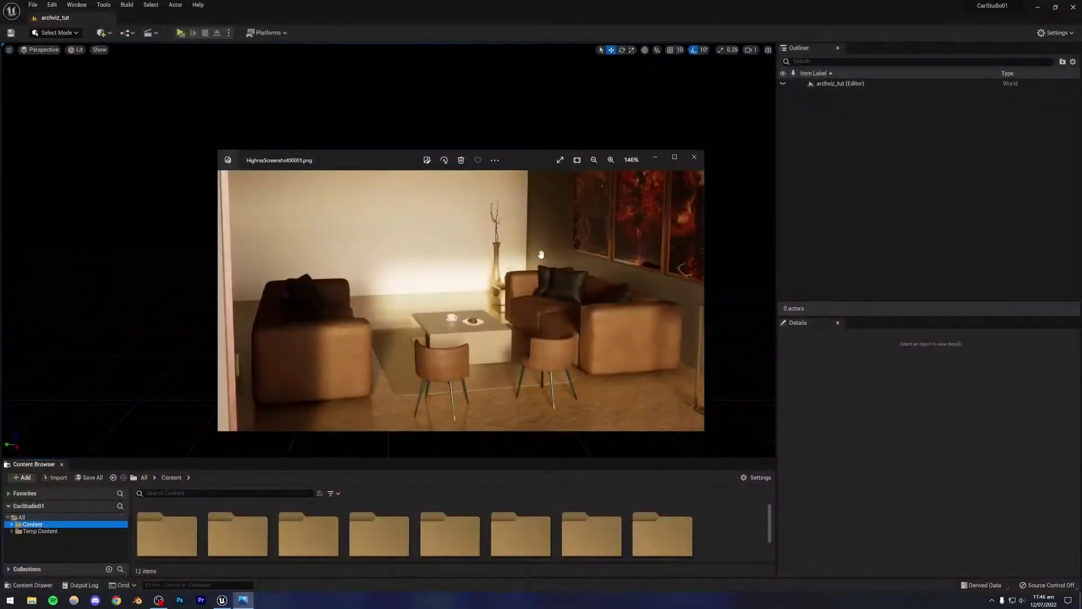
pyautogui.scroll(-3, 408, 373)
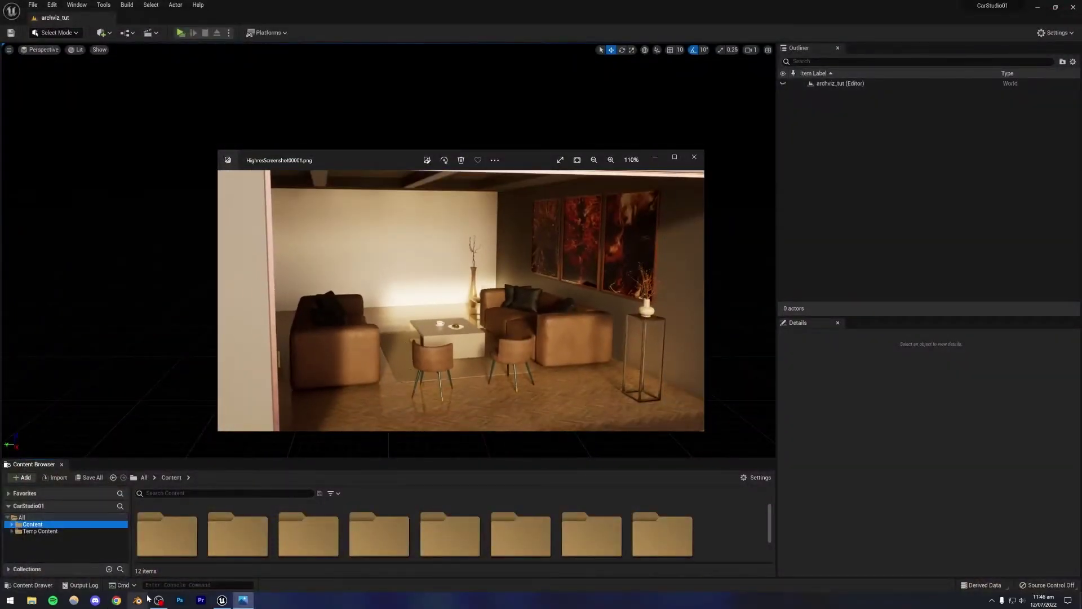
pyautogui.click(138, 601)
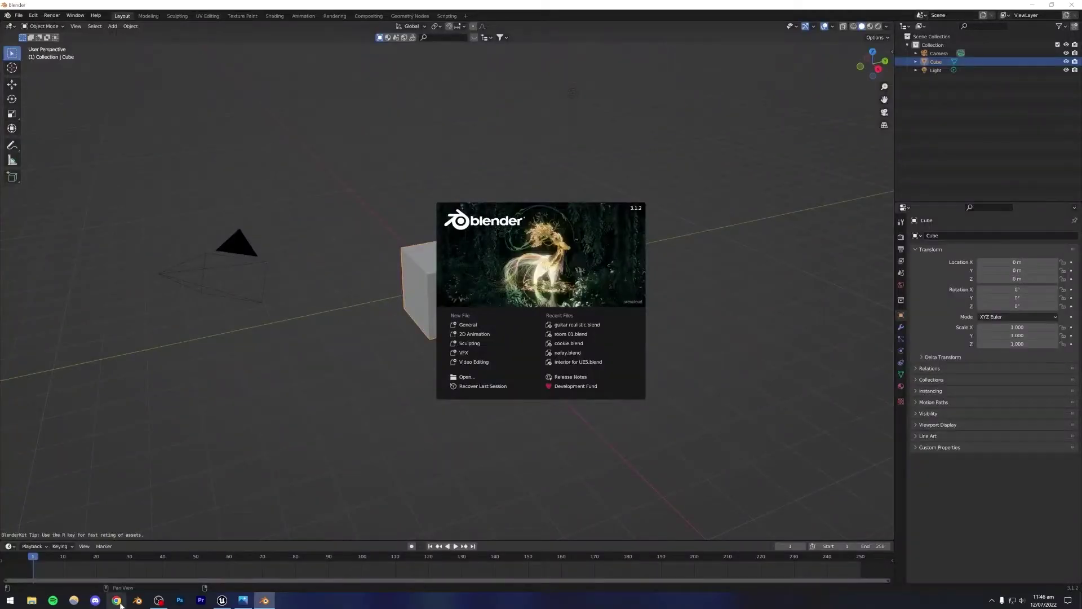
# Switch to Chrome, search for "blender" and open the blender.org home page
pyautogui.click(116, 600)
pyautogui.write('blender')
pyautogui.press('Return')
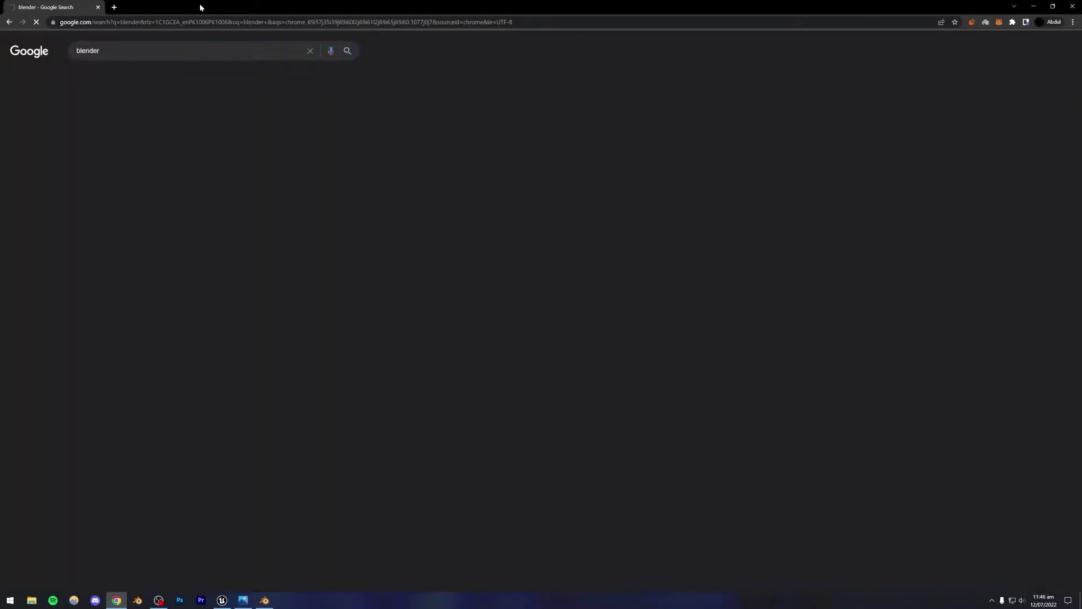
pyautogui.click(119, 111)
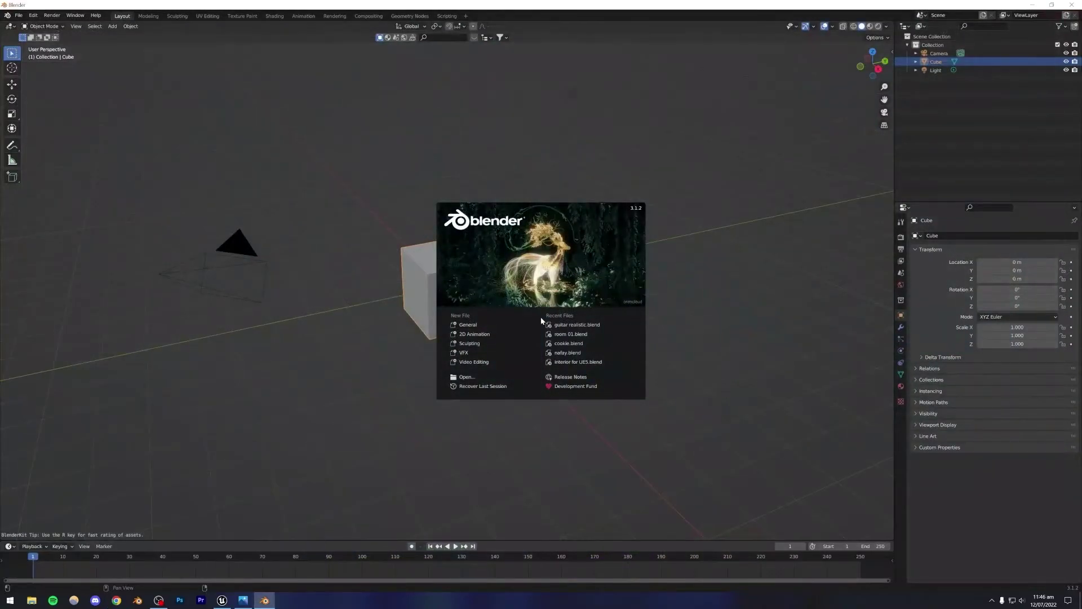
# Switch to Blender, delete the default cube, camera and light, and show the BlenderKit asset search
pyautogui.click(370, 293)
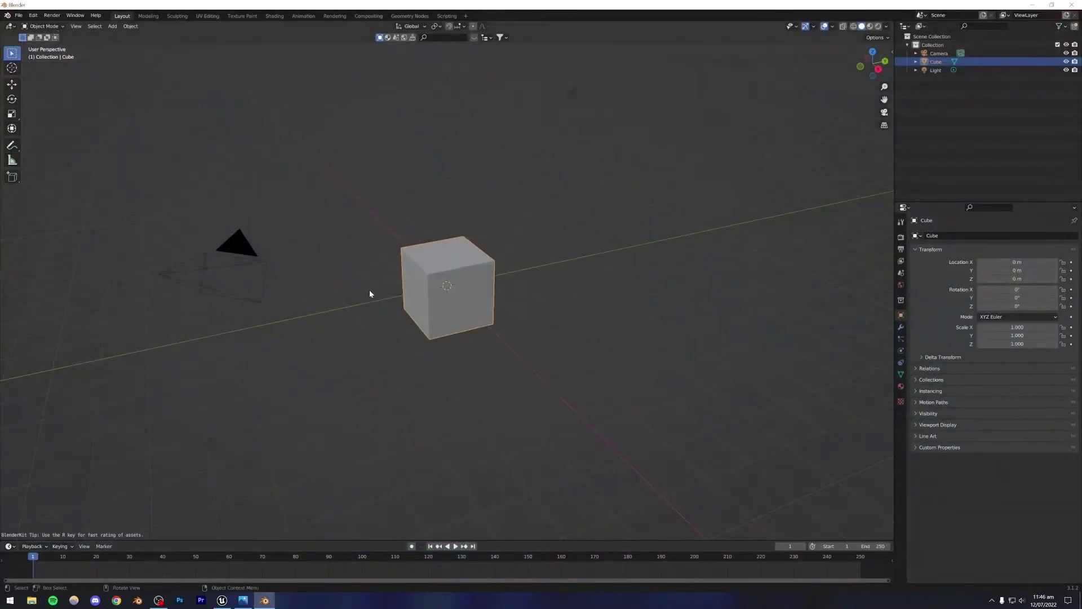
pyautogui.moveTo(311, 182); pyautogui.dragTo(592, 389)
pyautogui.press('Delete')
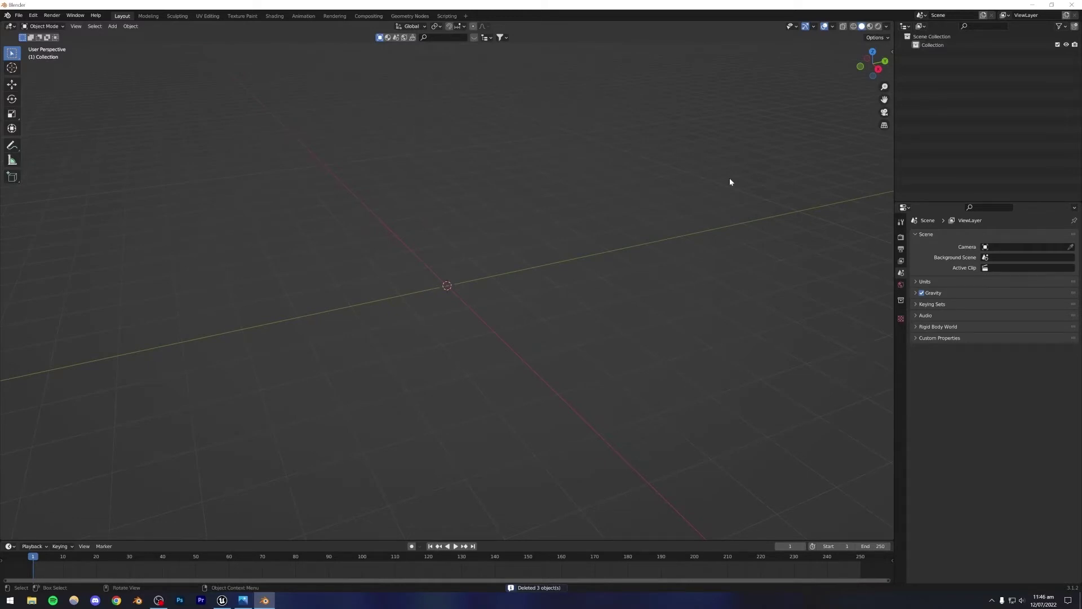
pyautogui.click(892, 51)
pyautogui.click(890, 104)
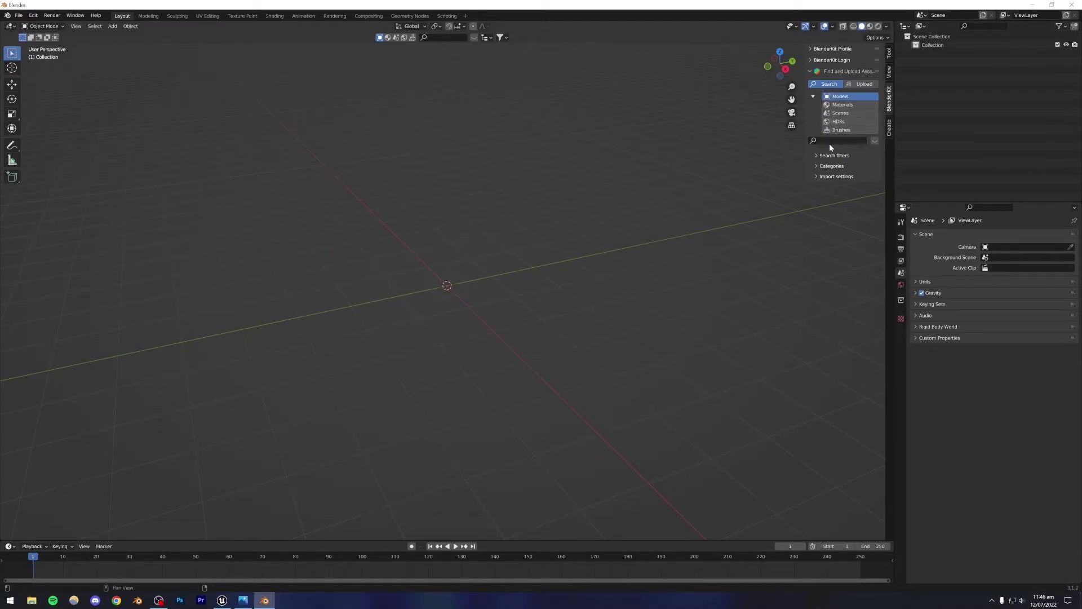
# Switch to Chrome, open the BlenderKit website's download page and download the BlenderKit v3.1.5 add-on
pyautogui.click(118, 600)
pyautogui.write('blend')
pyautogui.press('Return')
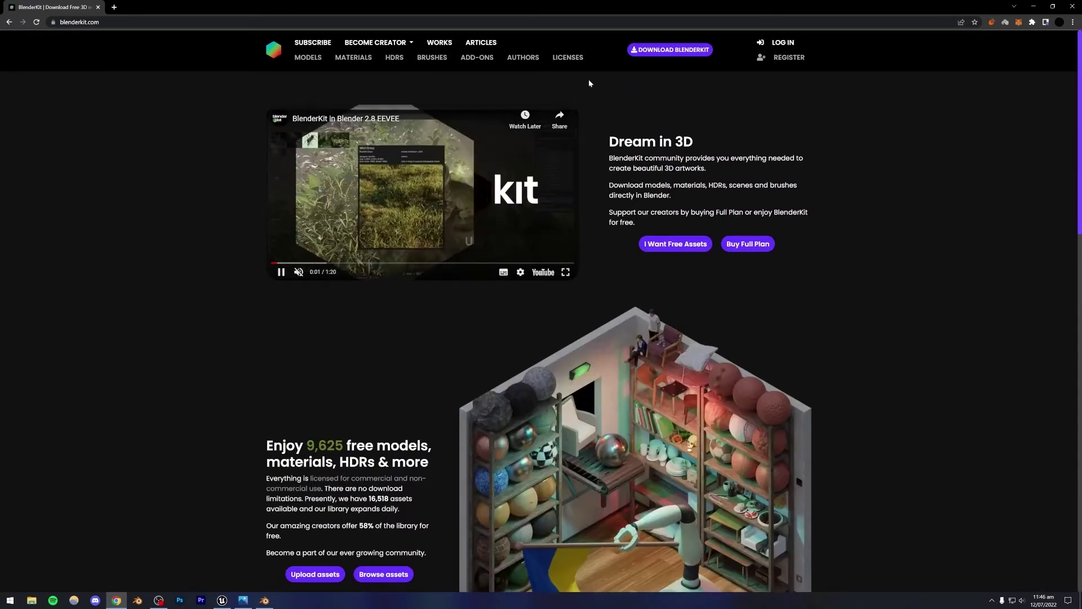
pyautogui.click(671, 51)
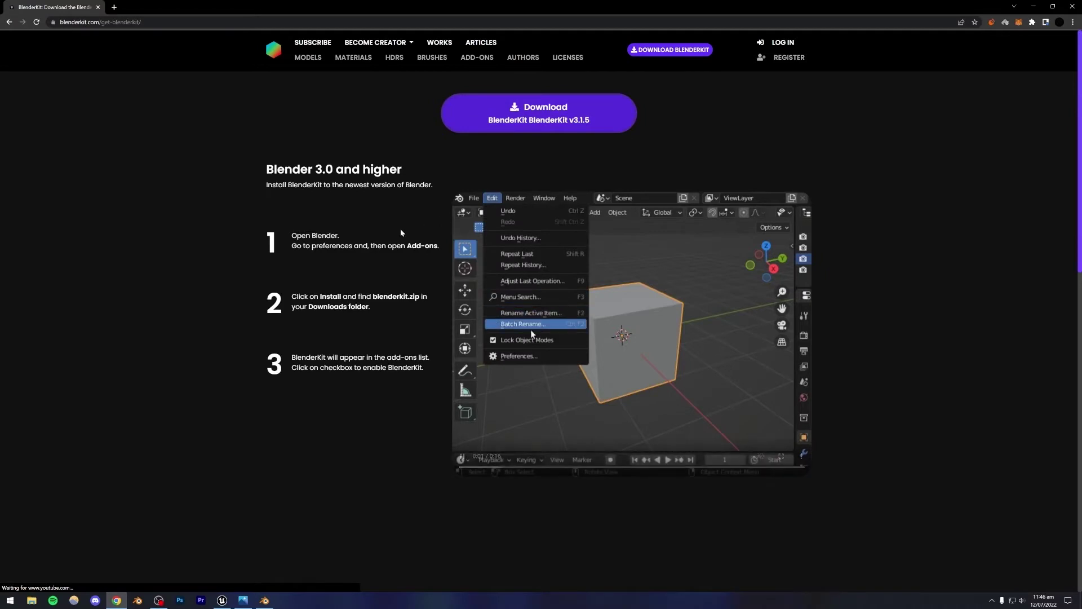
pyautogui.moveTo(263, 164); pyautogui.dragTo(426, 367)
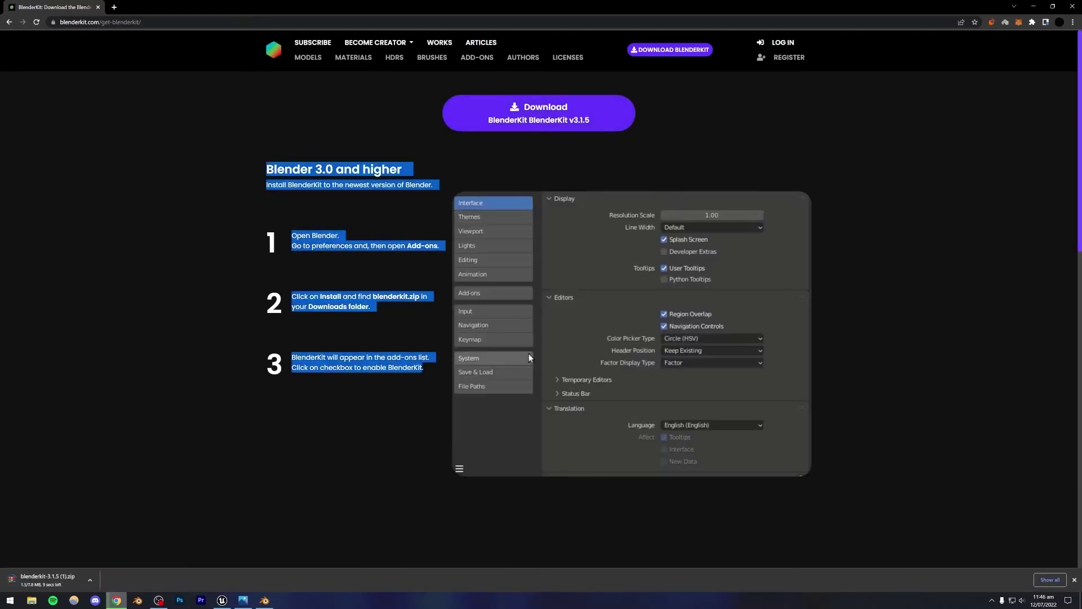
pyautogui.click(271, 418)
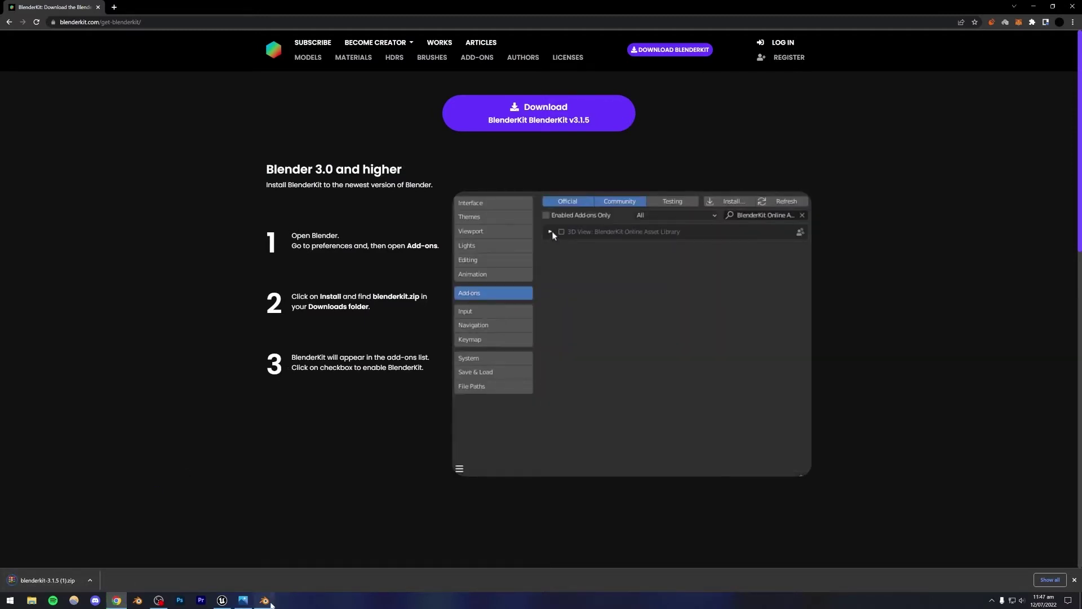
pyautogui.click(264, 599)
pyautogui.click(33, 16)
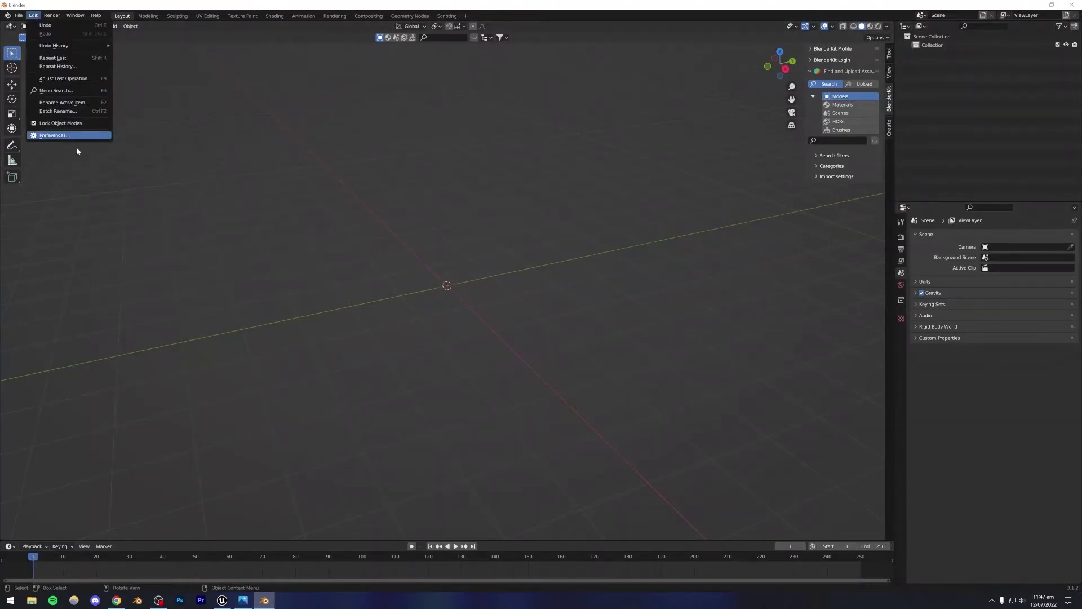
pyautogui.click(59, 138)
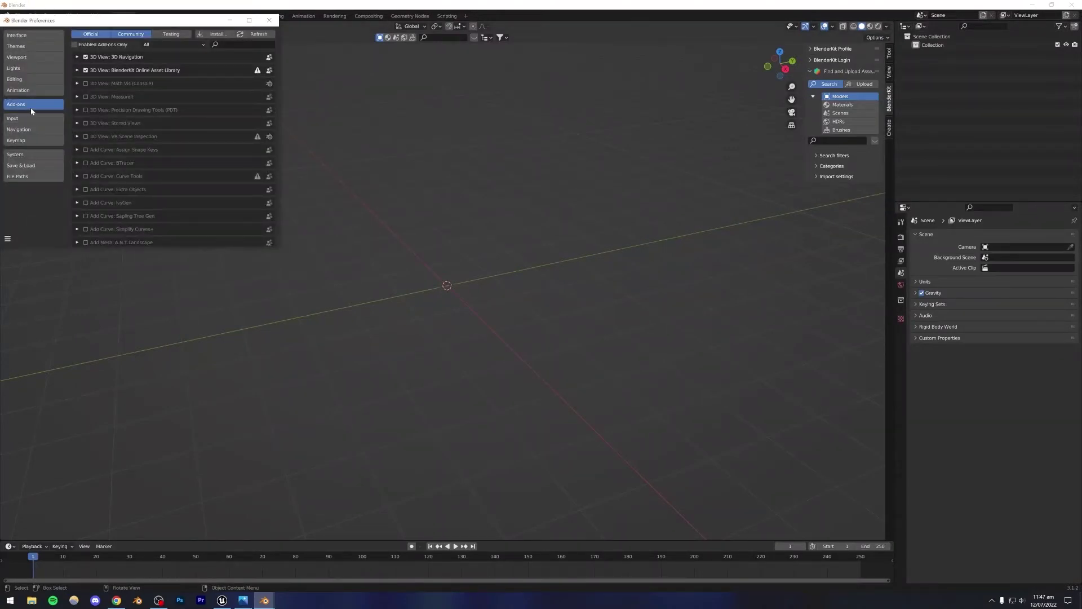
pyautogui.click(217, 35)
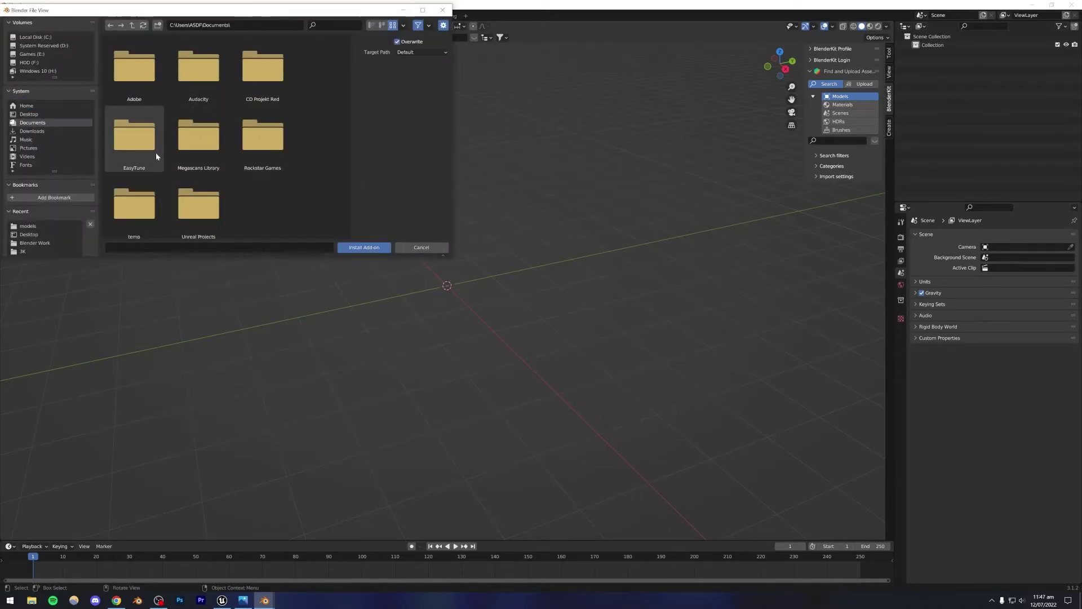
pyautogui.click(32, 130)
pyautogui.scroll(-2, 215, 135)
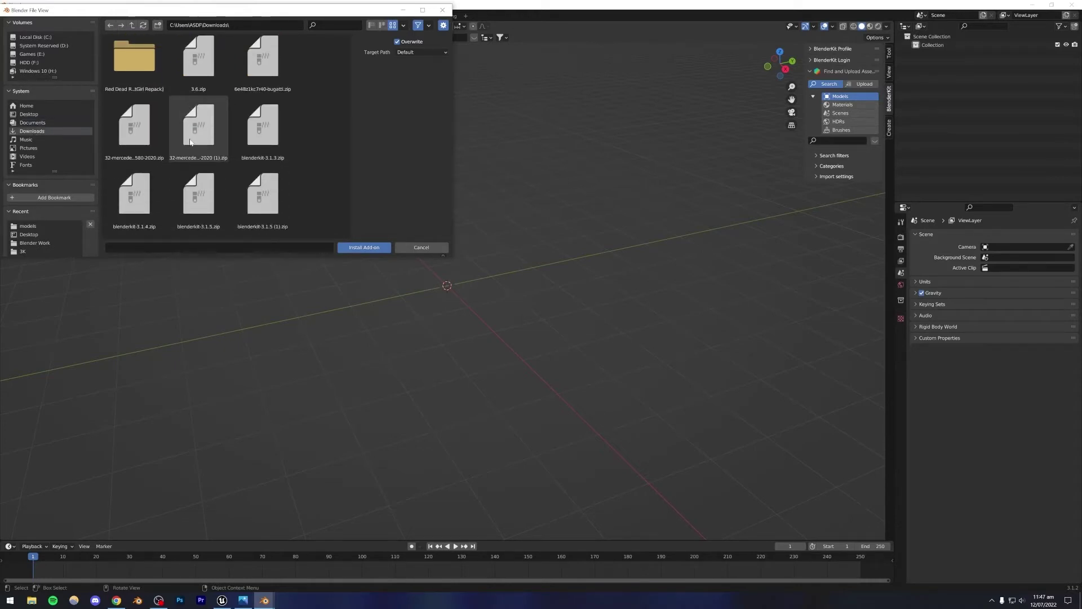
pyautogui.click(270, 131)
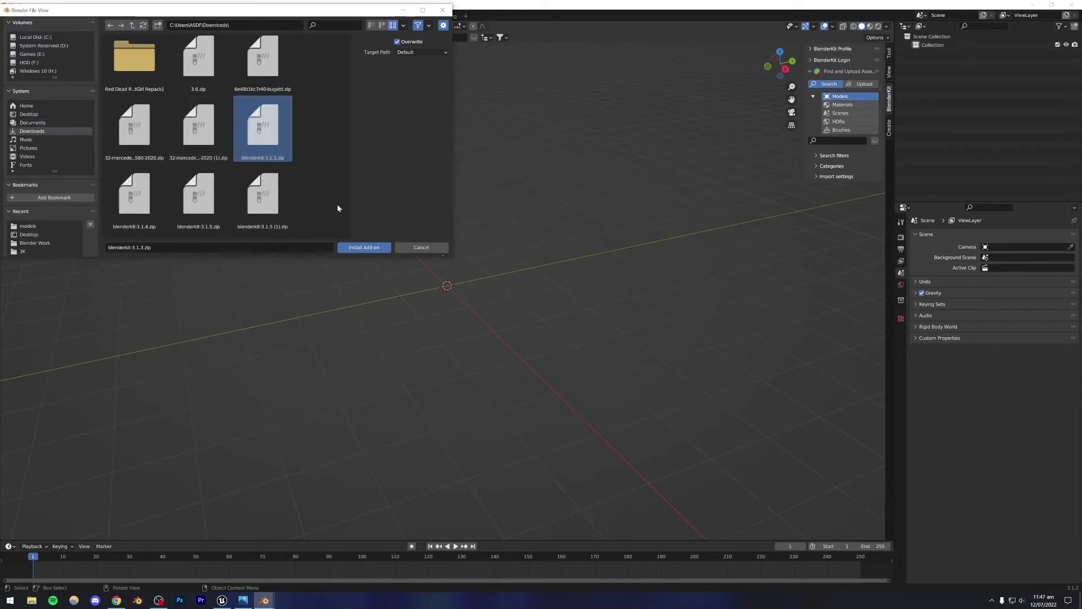
pyautogui.click(417, 249)
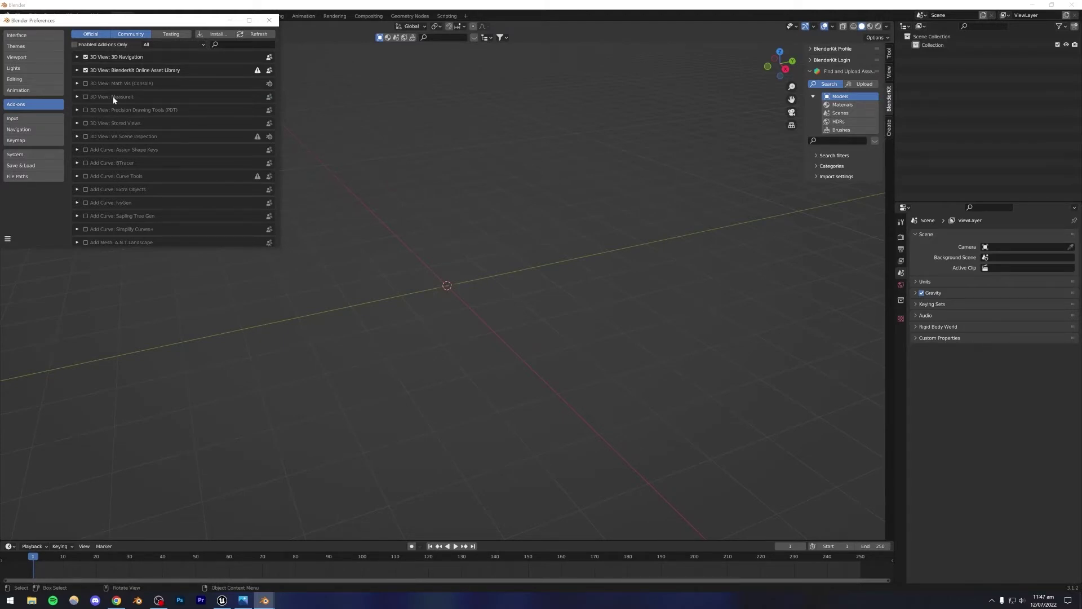
pyautogui.click(266, 22)
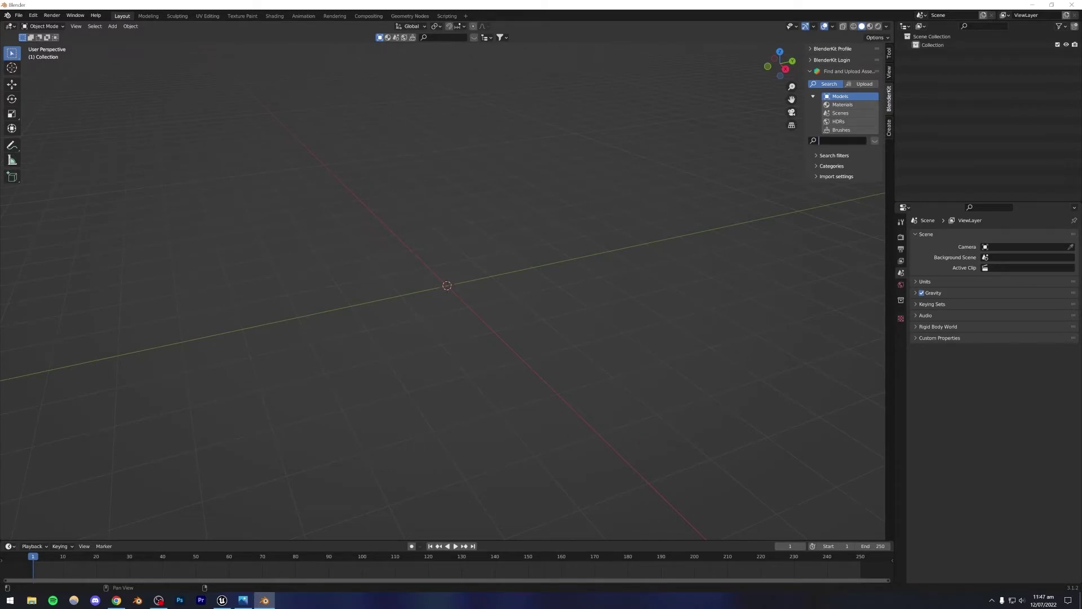
# Search BlenderKit models for "sofa" and filter the search to list free assets first
pyautogui.write('sofa')
pyautogui.press('Return')
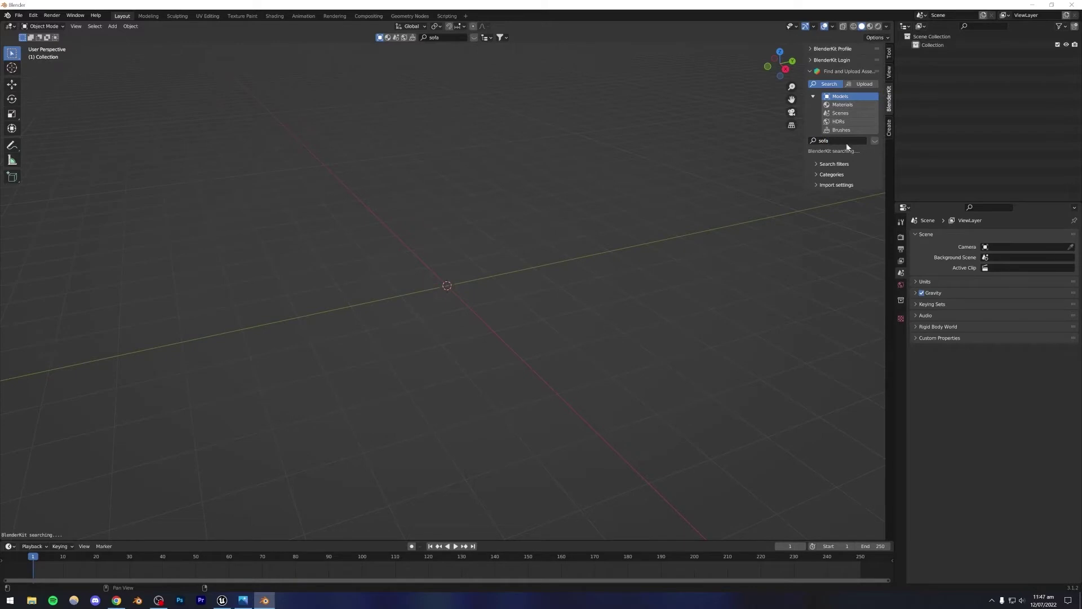
pyautogui.click(817, 163)
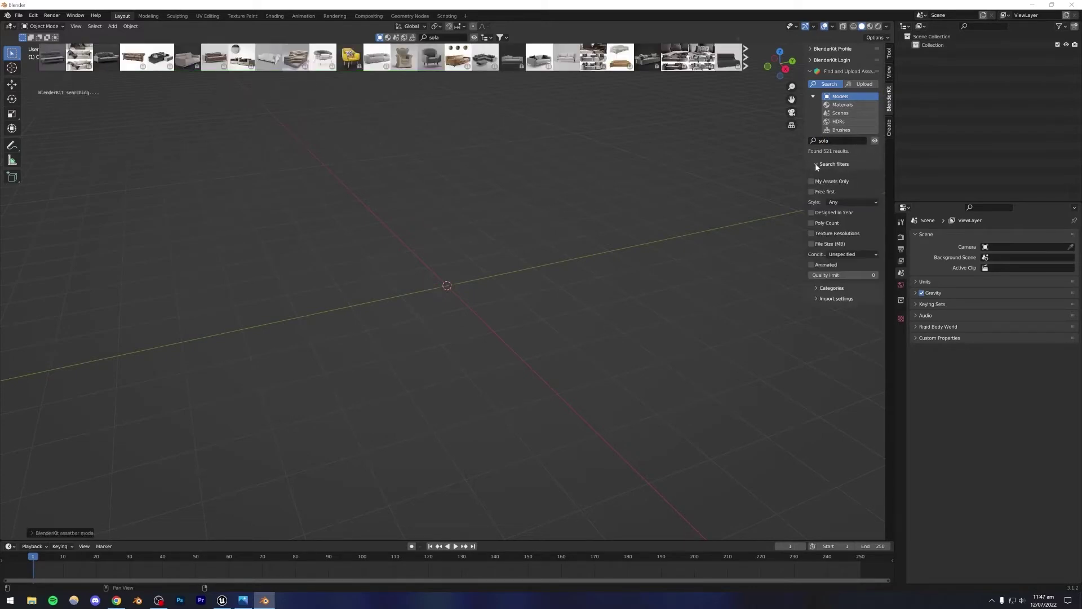
pyautogui.click(811, 192)
# Check the sofas in the reference render in the image viewer, and import the matching Leather Sofa model from BlenderKit into the Blender scene
pyautogui.moveTo(59, 69)
pyautogui.moveTo(300, 62)
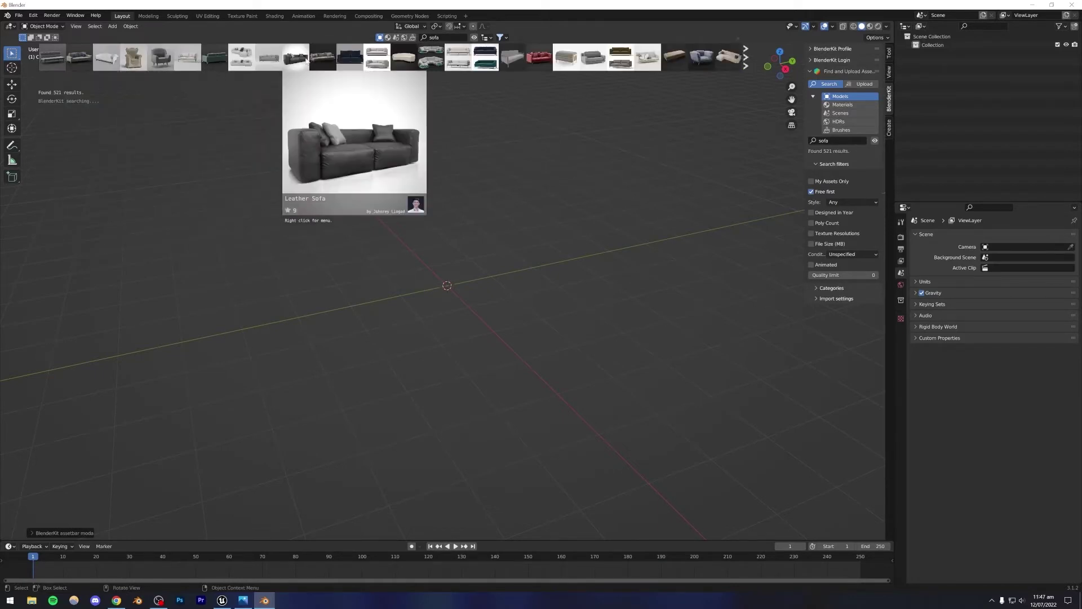
pyautogui.click(243, 600)
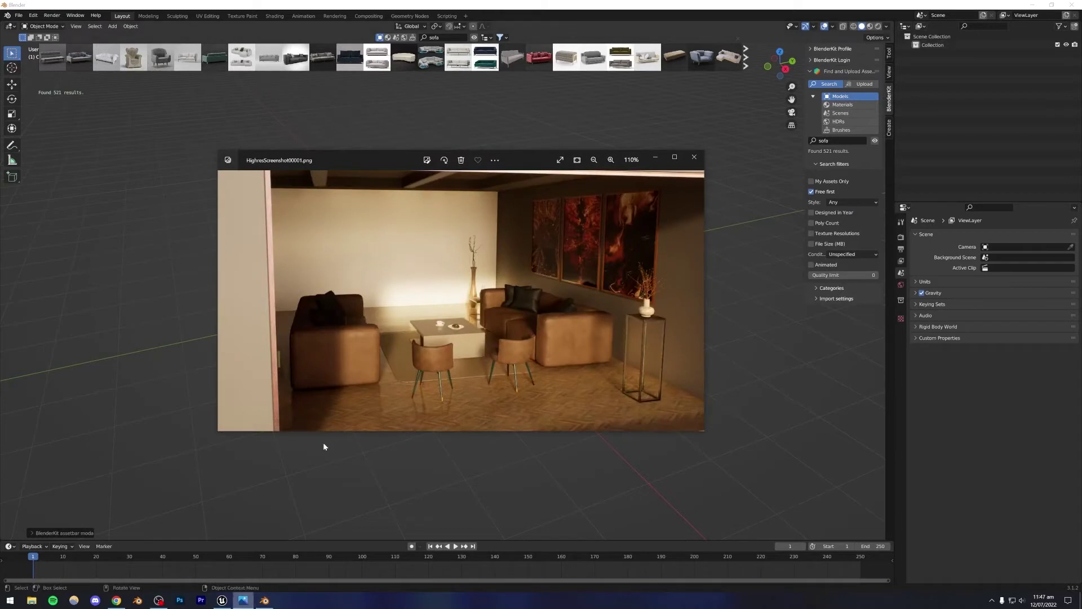
pyautogui.click(299, 59)
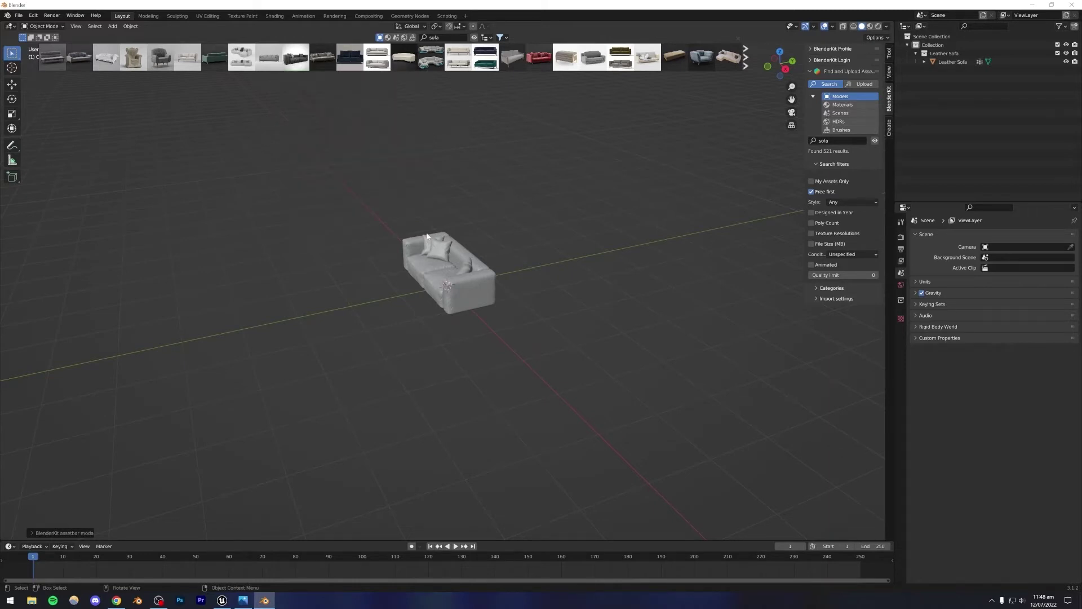
# Examine the imported Leather Sofa up close from several angles and select it
pyautogui.scroll(6, 452, 285)
pyautogui.moveTo(452, 285); pyautogui.dragTo(476, 319, button='middle')
pyautogui.scroll(-2, 473, 321)
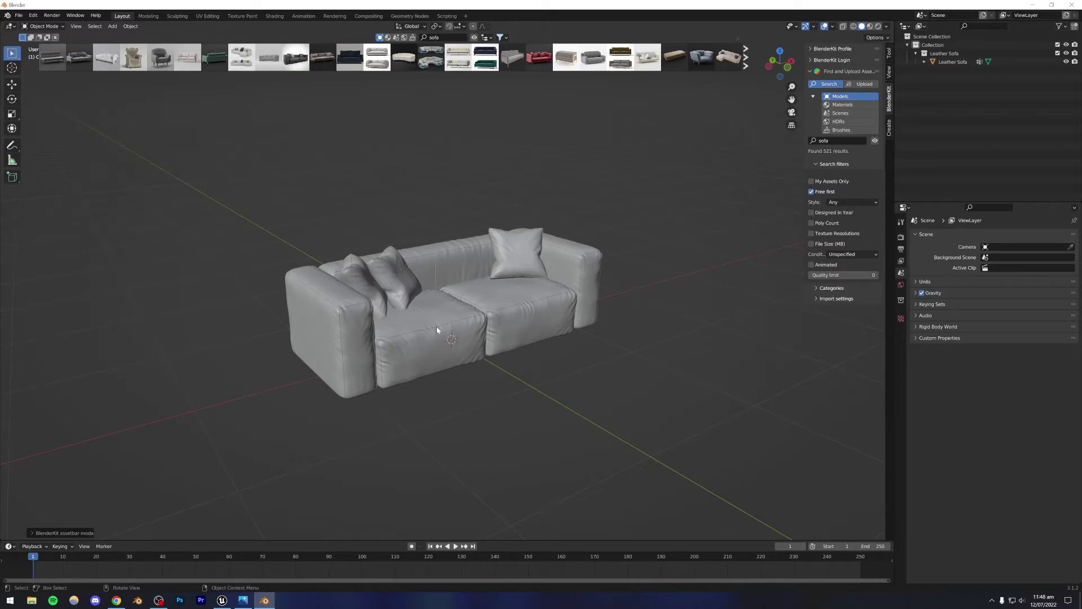
pyautogui.scroll(2, 429, 346)
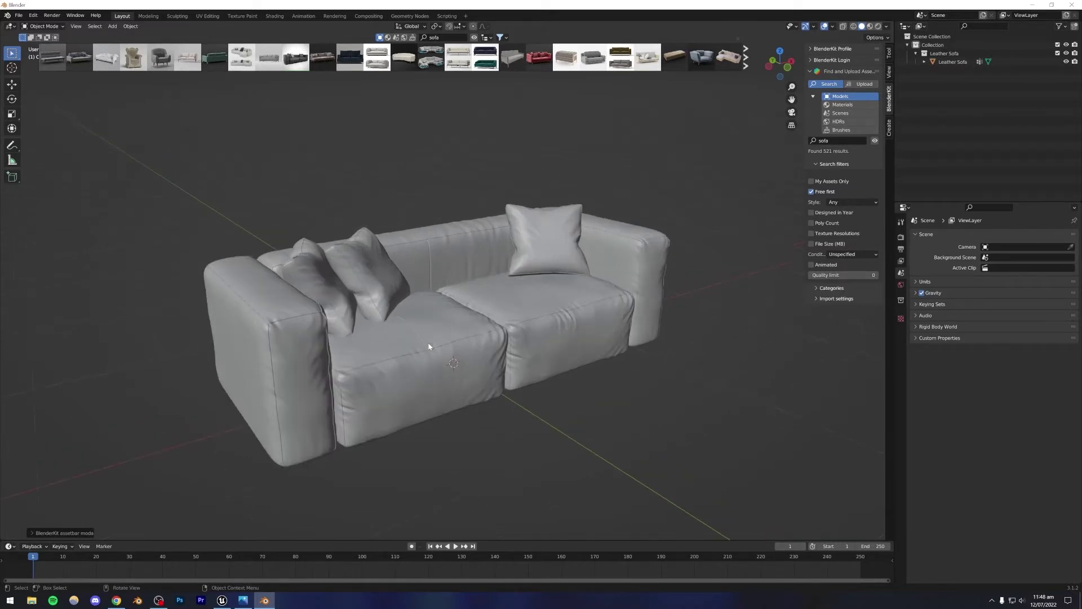
pyautogui.moveTo(452, 335)
pyautogui.mouseDown(button='middle')
pyautogui.moveTo(369, 333)
pyautogui.moveTo(468, 343)
pyautogui.mouseUp(button='middle')
pyautogui.click(456, 350)
pyautogui.click(610, 401)
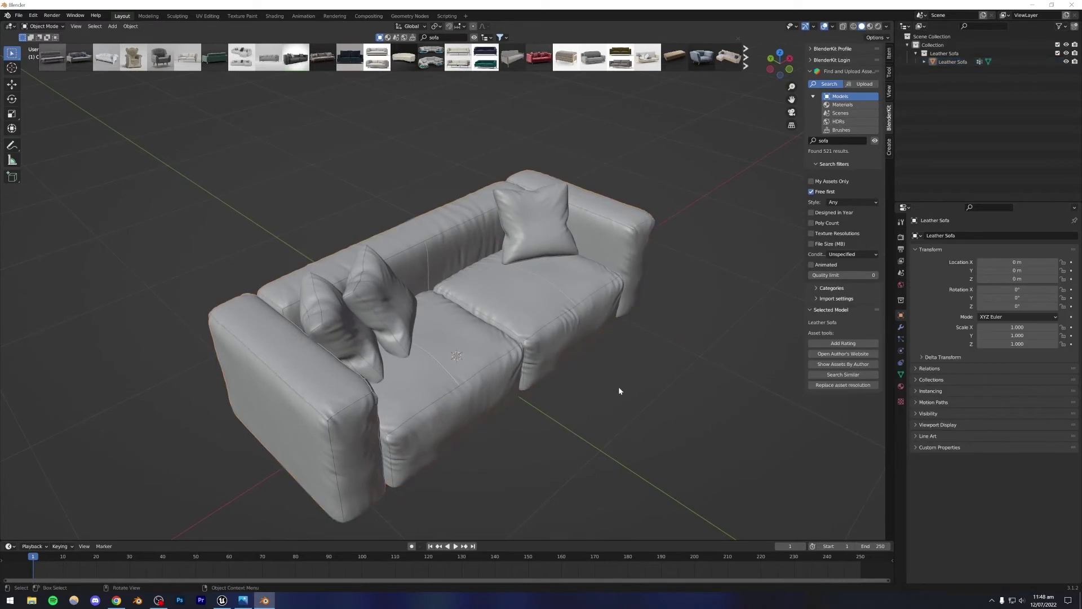
# Show the file operations available for the sofa scene
pyautogui.click(34, 15)
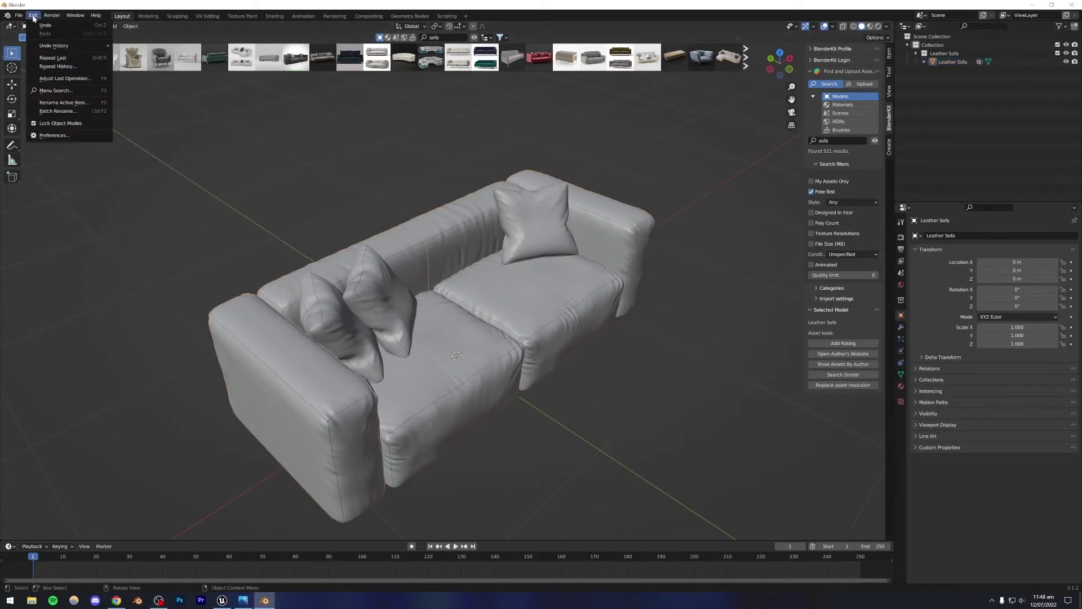
pyautogui.moveTo(18, 15)
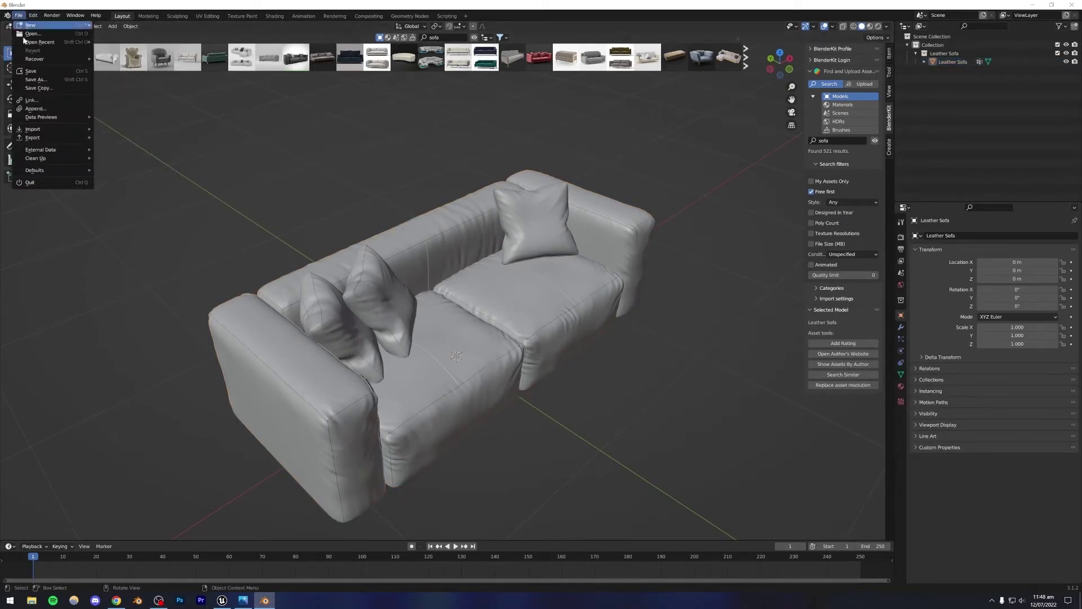
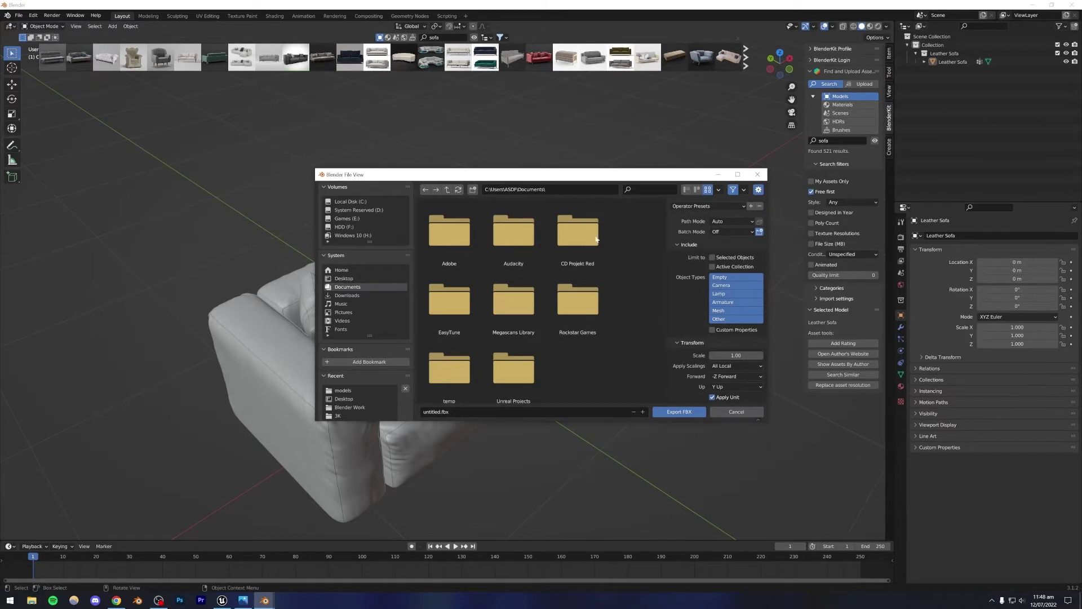
pyautogui.moveTo(563, 178); pyautogui.dragTo(562, 169)
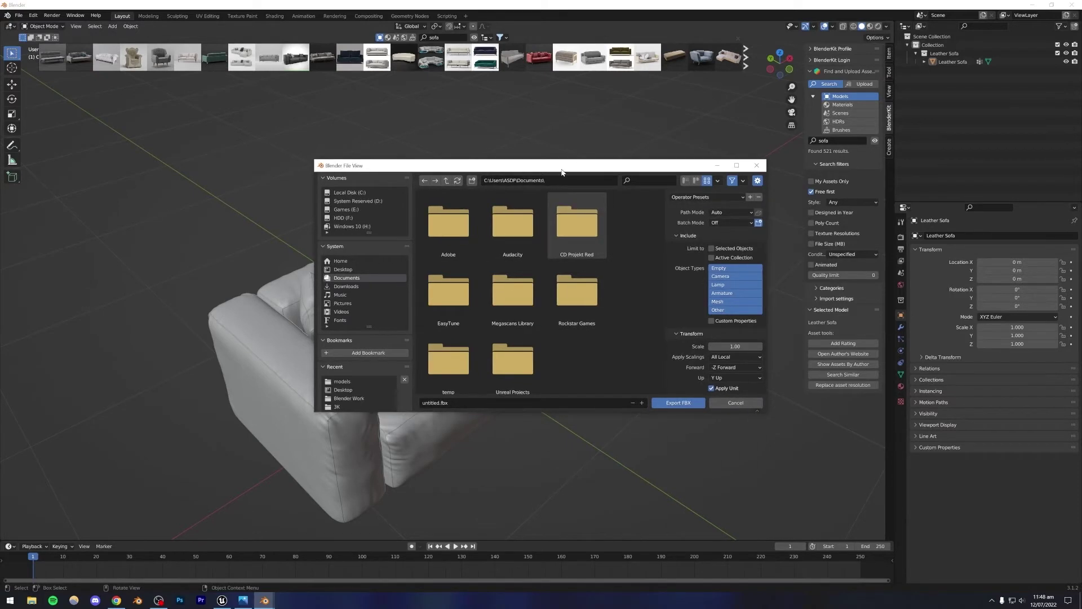
pyautogui.click(342, 382)
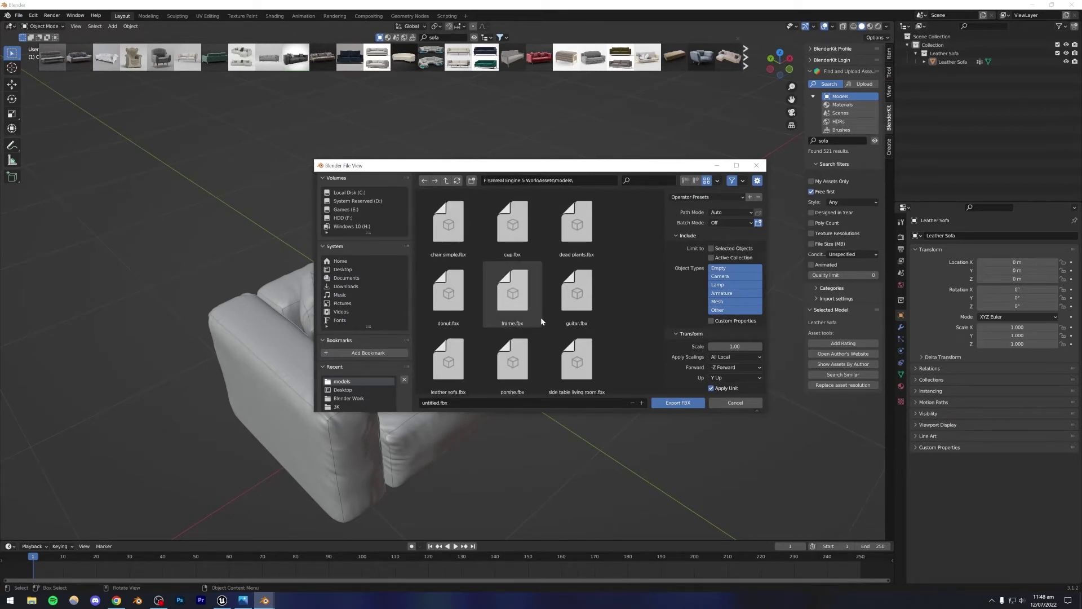
pyautogui.scroll(-3, 494, 294)
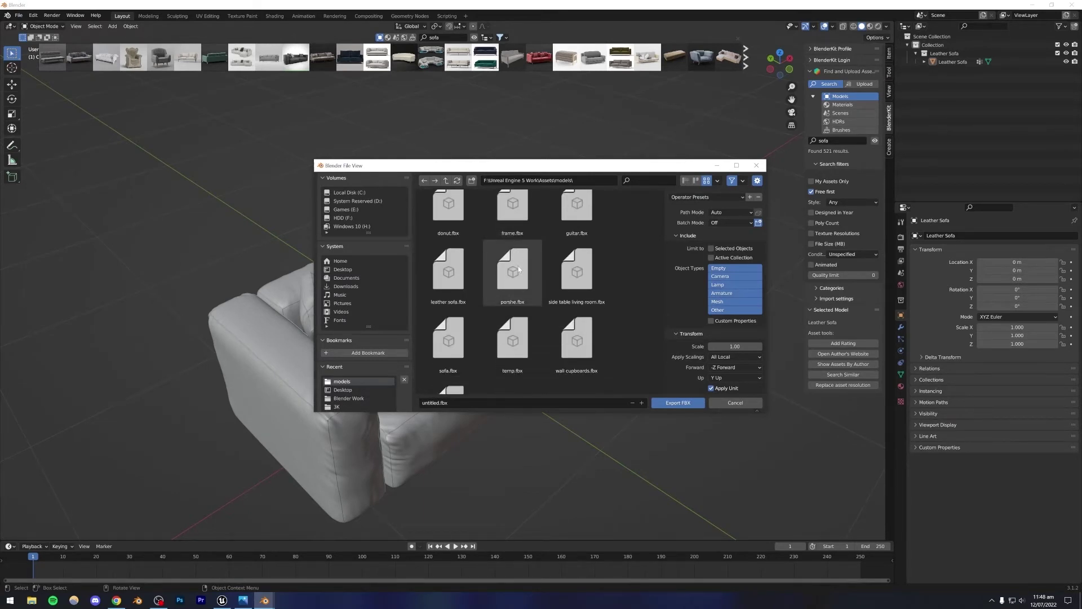
pyautogui.click(450, 266)
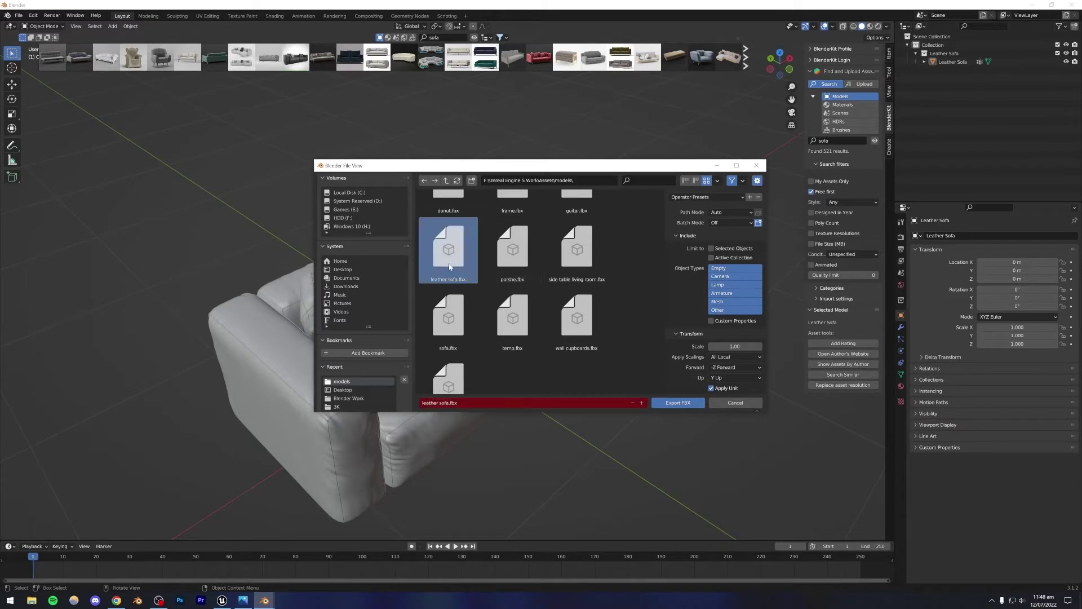
pyautogui.click(495, 364)
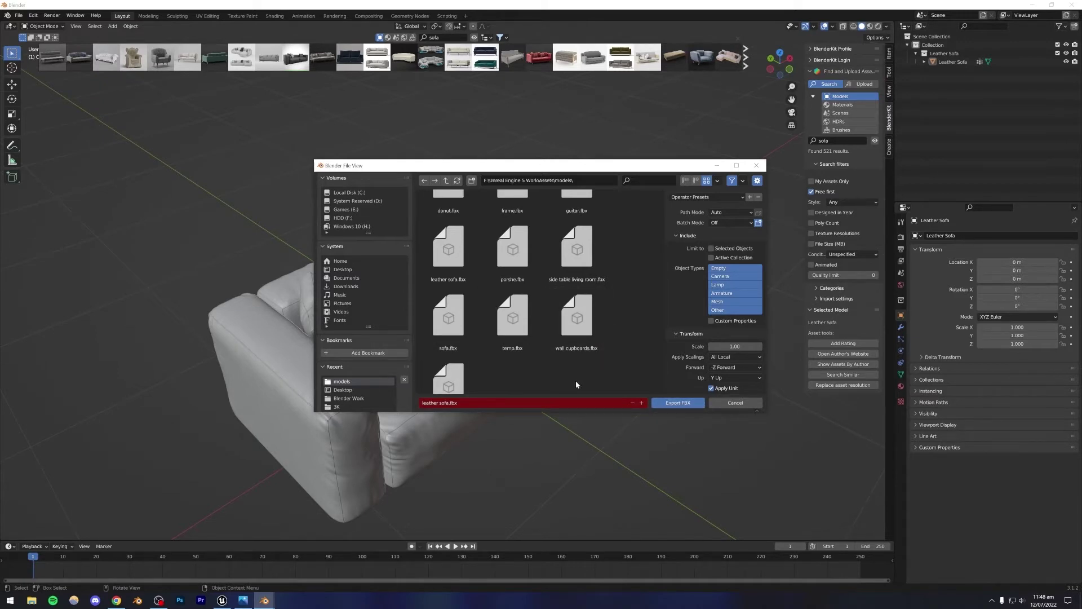
pyautogui.click(442, 243)
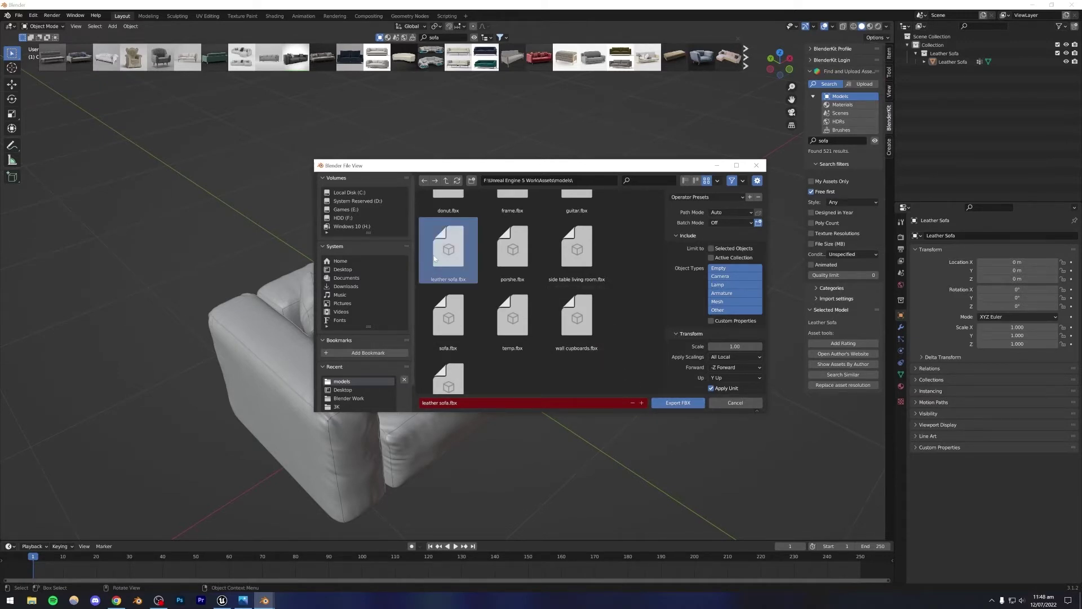
pyautogui.click(731, 403)
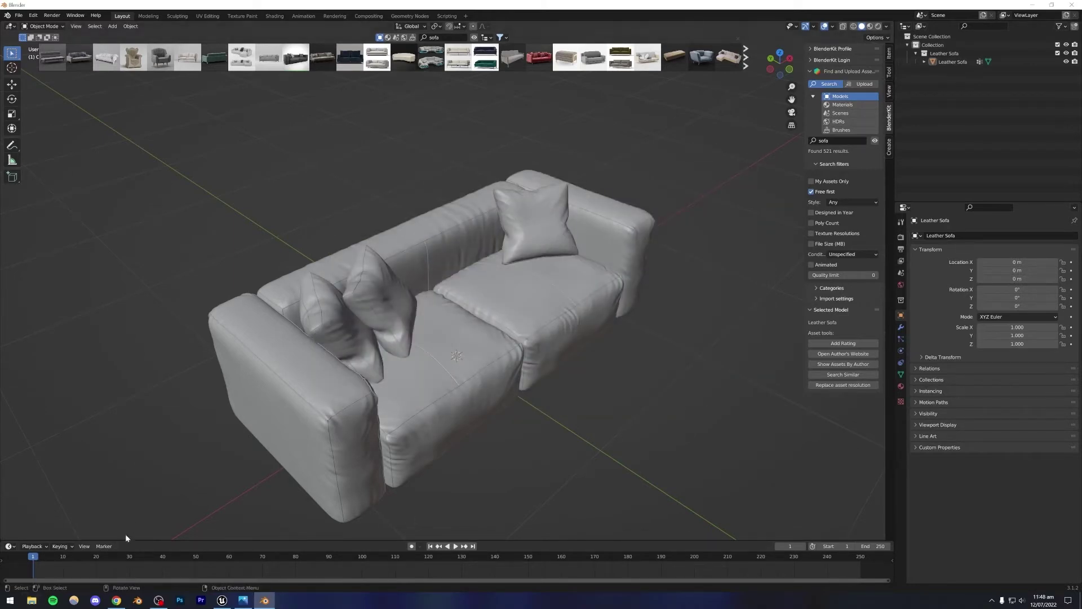
# Switch to File Explorer, open the models folder in Unreal Engine 5 Work > Assets and select leather sofa.fbx
pyautogui.click(32, 601)
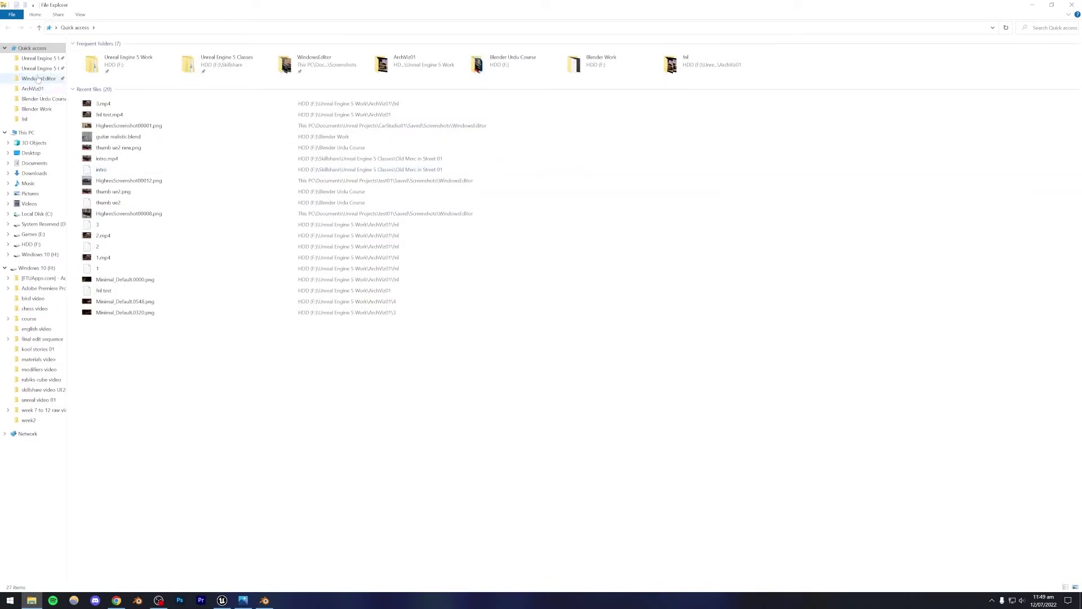
pyautogui.click(58, 59)
pyautogui.doubleClick(99, 63)
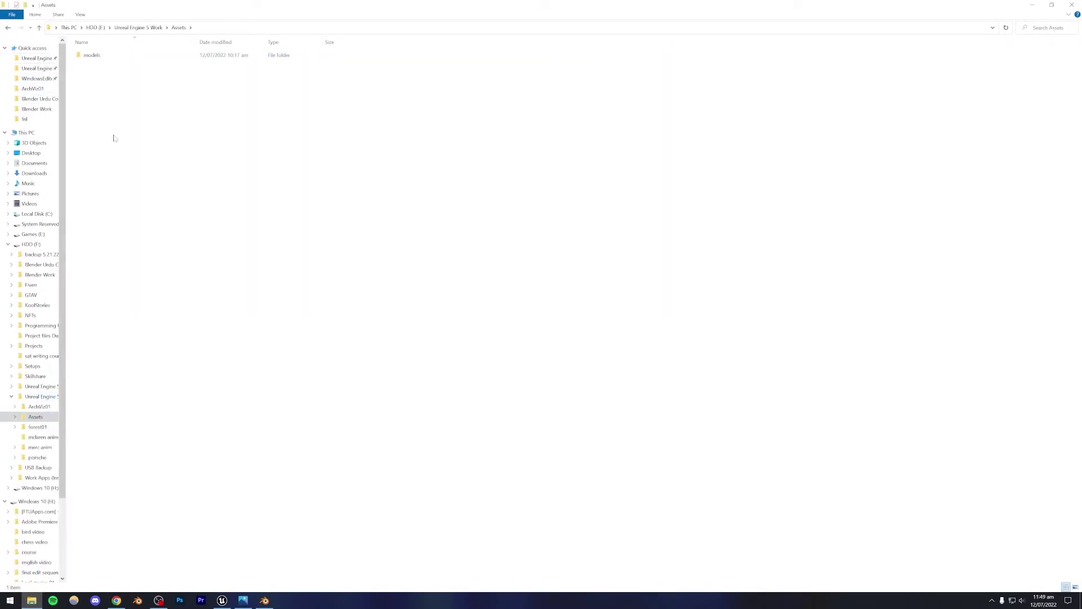
pyautogui.doubleClick(96, 56)
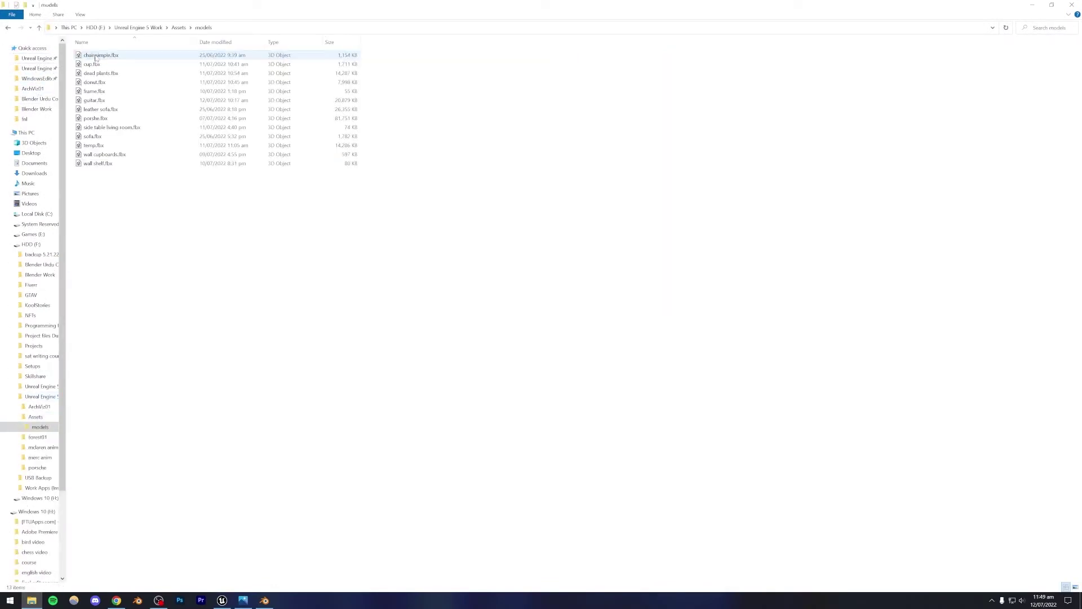
pyautogui.click(100, 109)
# Switch to Unreal Engine, make the Content Browser taller and expand the Content folder tree
pyautogui.click(221, 599)
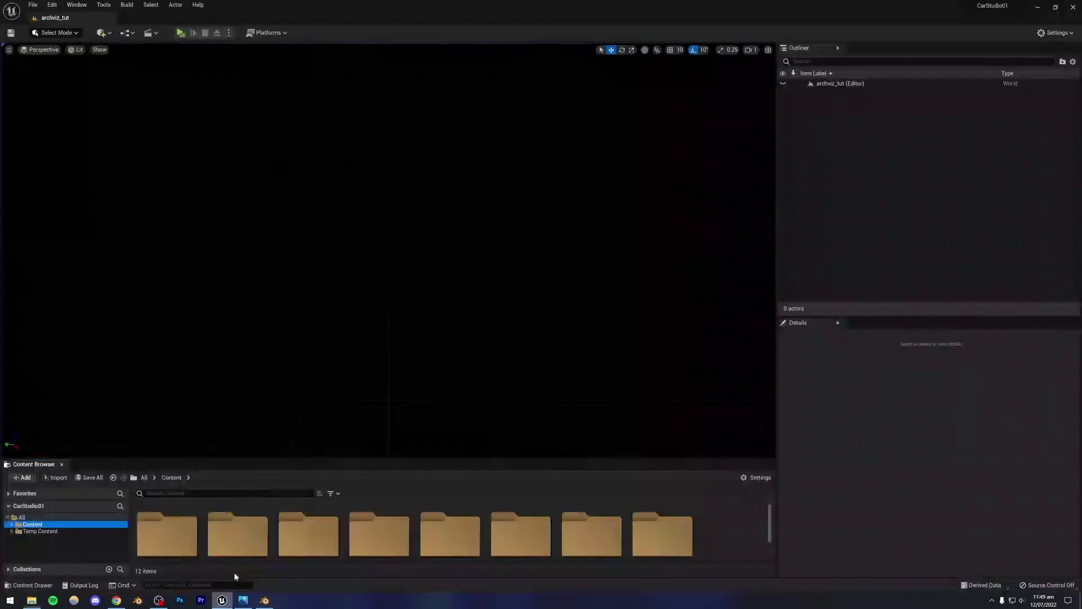
pyautogui.moveTo(194, 459); pyautogui.dragTo(198, 374)
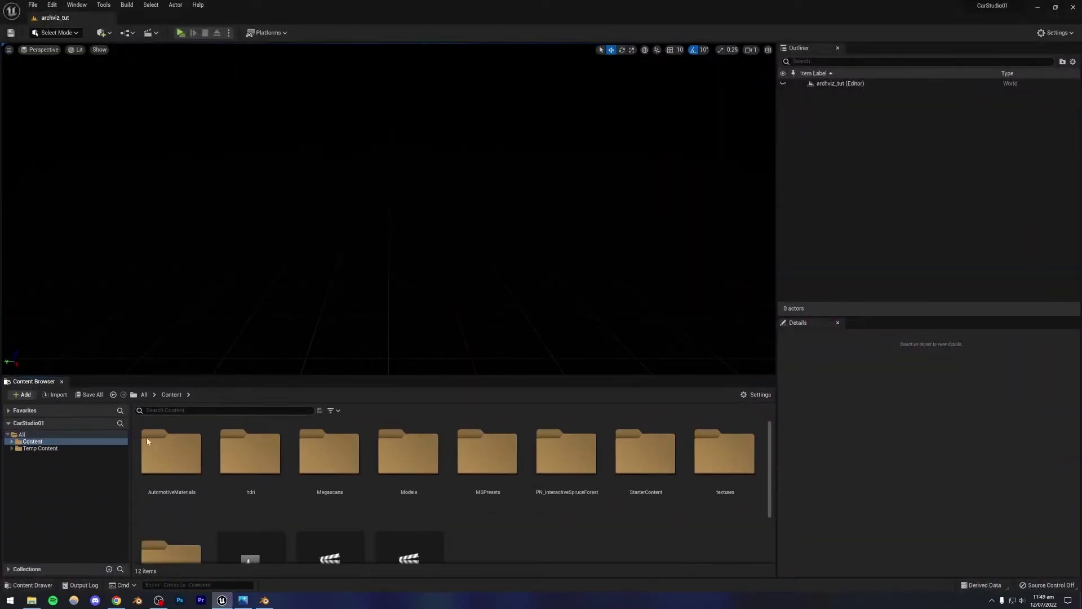
pyautogui.click(22, 434)
pyautogui.rightClick(23, 435)
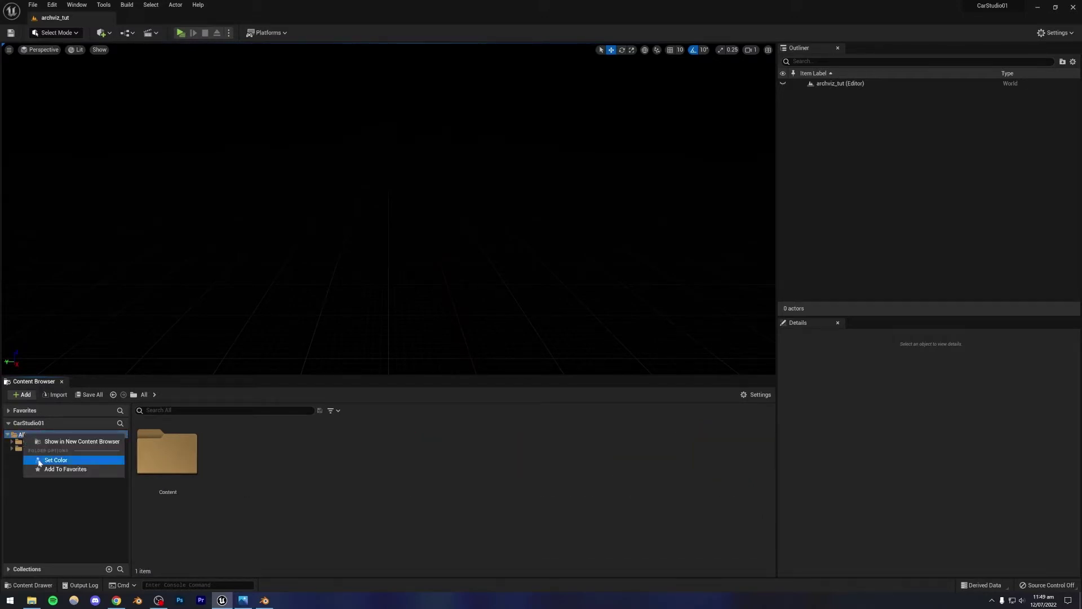
pyautogui.click(17, 458)
pyautogui.click(18, 442)
pyautogui.click(11, 444)
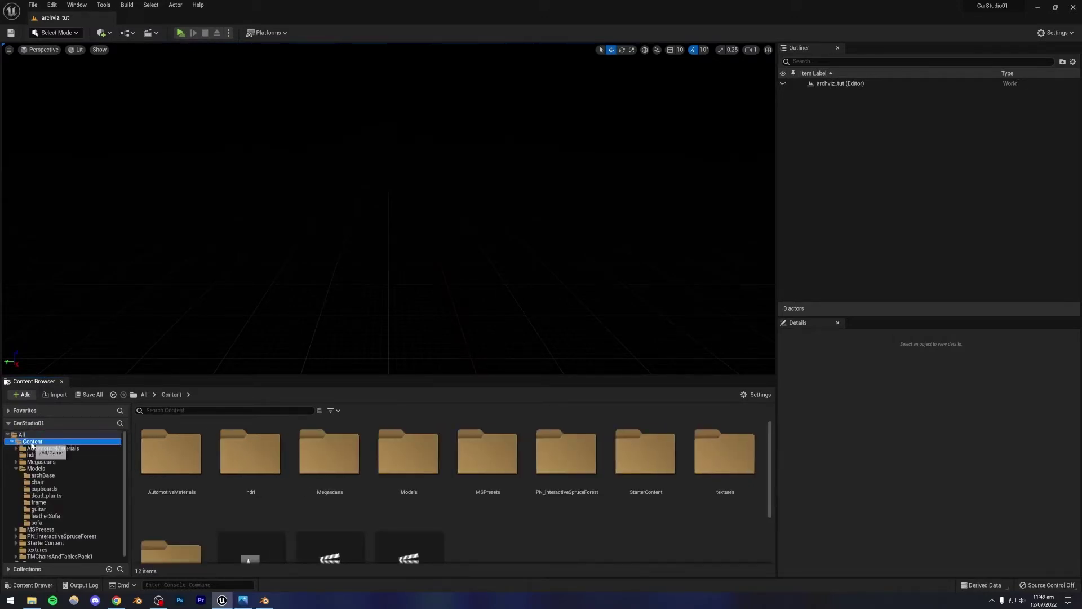
# Create a new folder named "model" inside the Content folder
pyautogui.rightClick(31, 442)
pyautogui.click(73, 256)
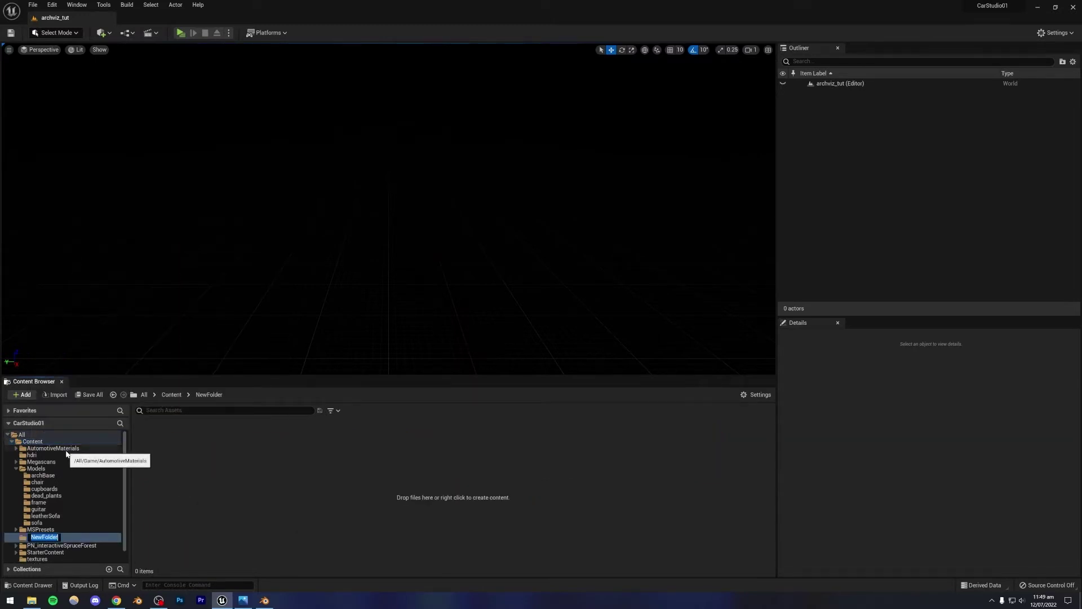
pyautogui.write('models')
pyautogui.press('Escape')
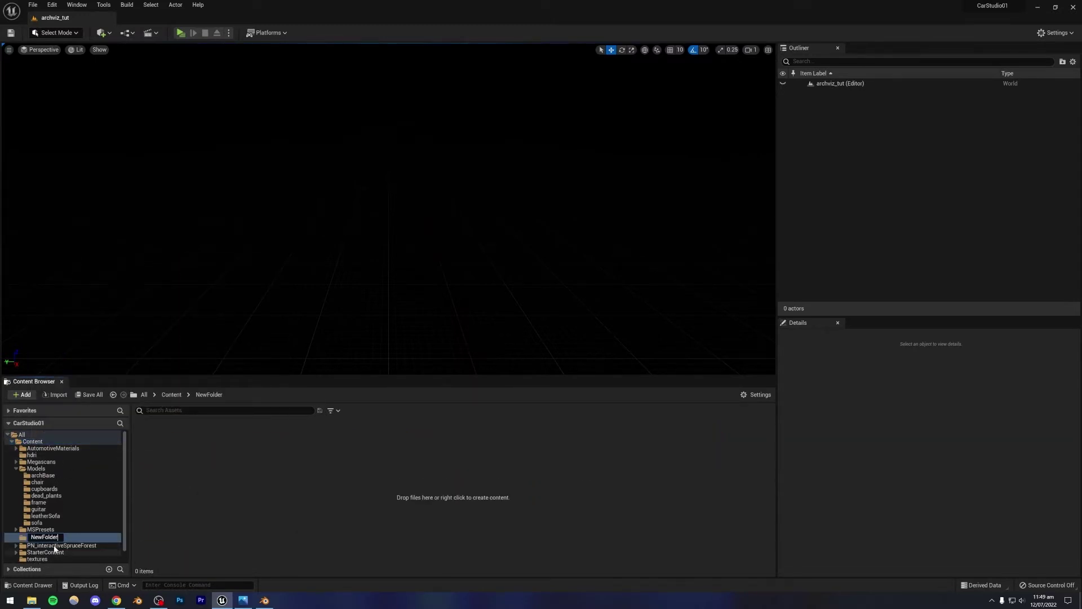
pyautogui.hotkey('ctrl', 'a')
pyautogui.press('BackSpace')
pyautogui.write('models')
pyautogui.press('BackSpace')
pyautogui.press('Return')
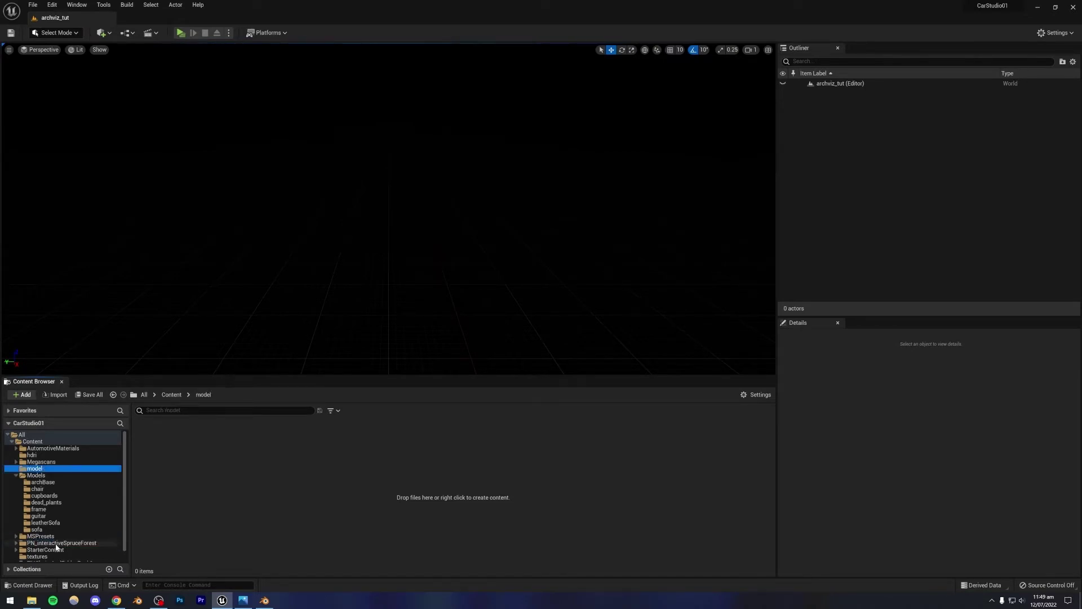
# Collapse the existing Models folder, look over its contents and return to the new model folder
pyautogui.click(16, 475)
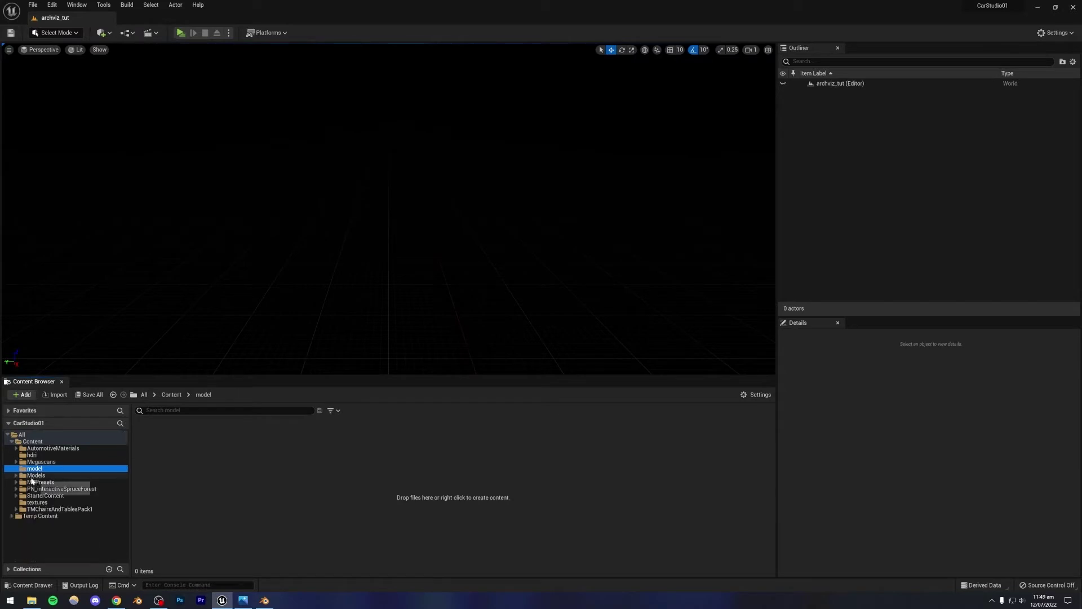
pyautogui.click(25, 477)
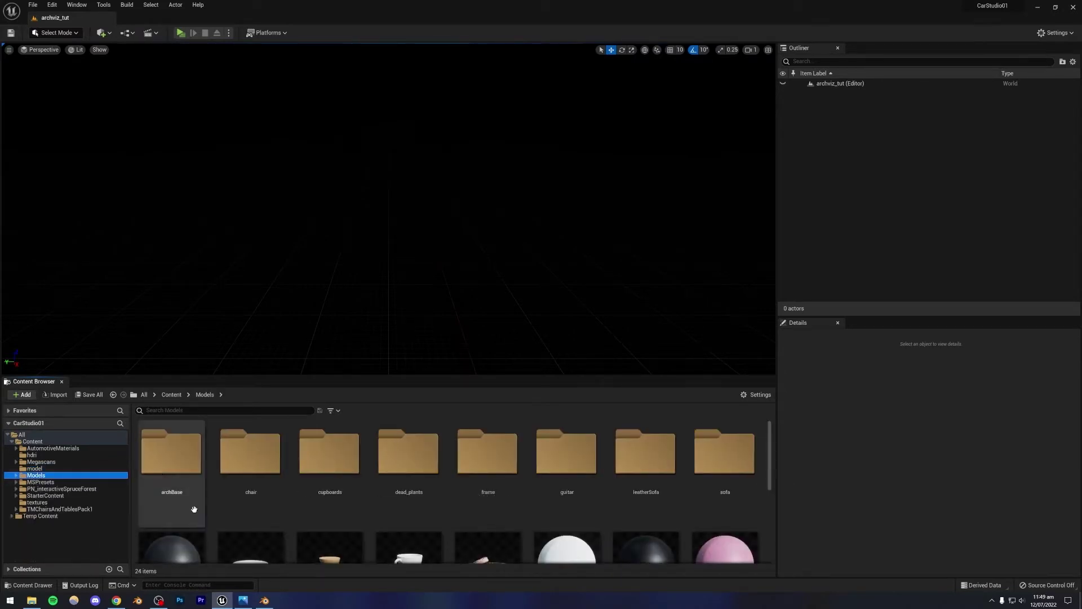
pyautogui.click(34, 469)
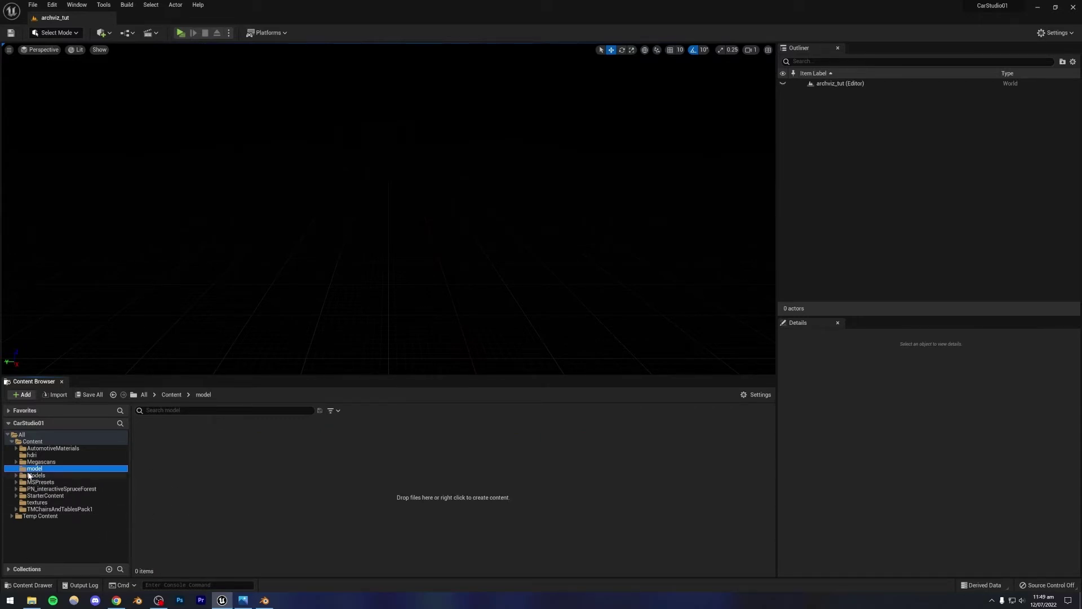
# Import leather sofa.fbx from File Explorer into Unreal Engine's model folder using the default FBX import options, and close the message log
pyautogui.click(31, 599)
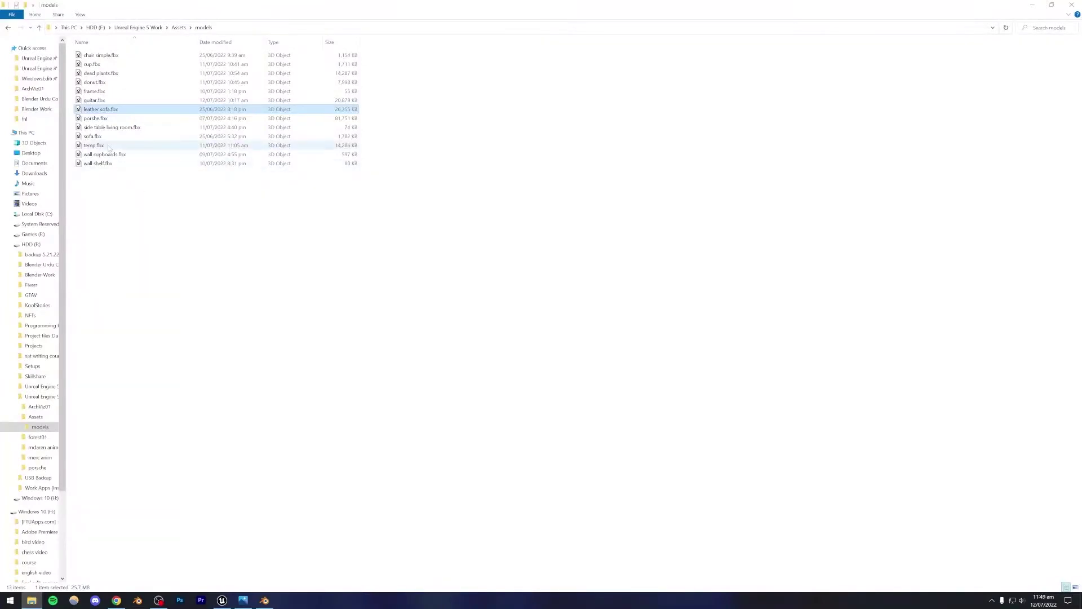
pyautogui.moveTo(98, 111); pyautogui.dragTo(246, 511)
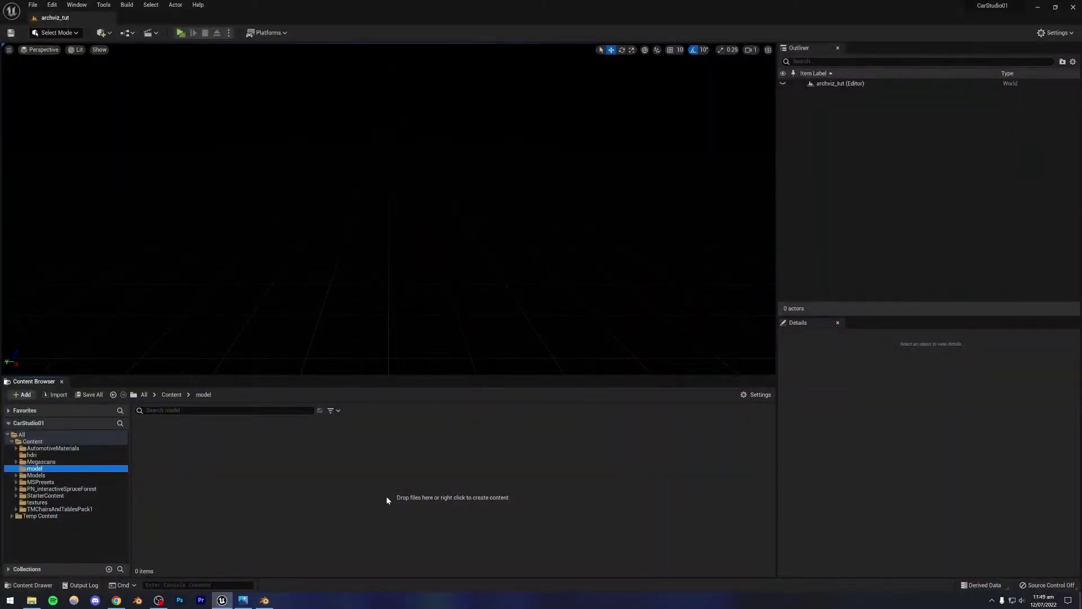
pyautogui.moveTo(387, 496); pyautogui.dragTo(389, 495)
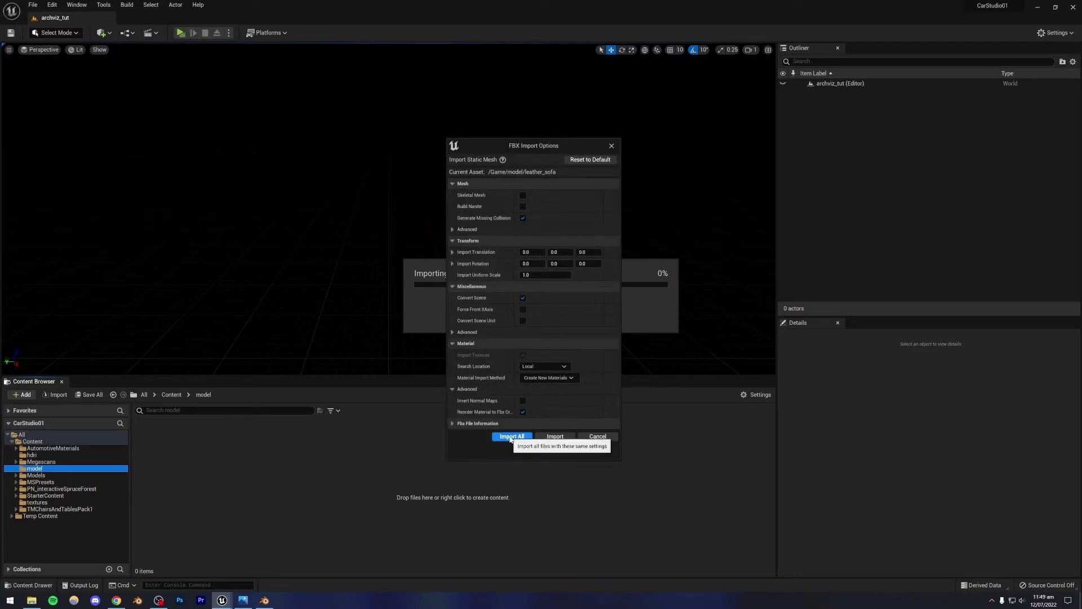
pyautogui.click(511, 437)
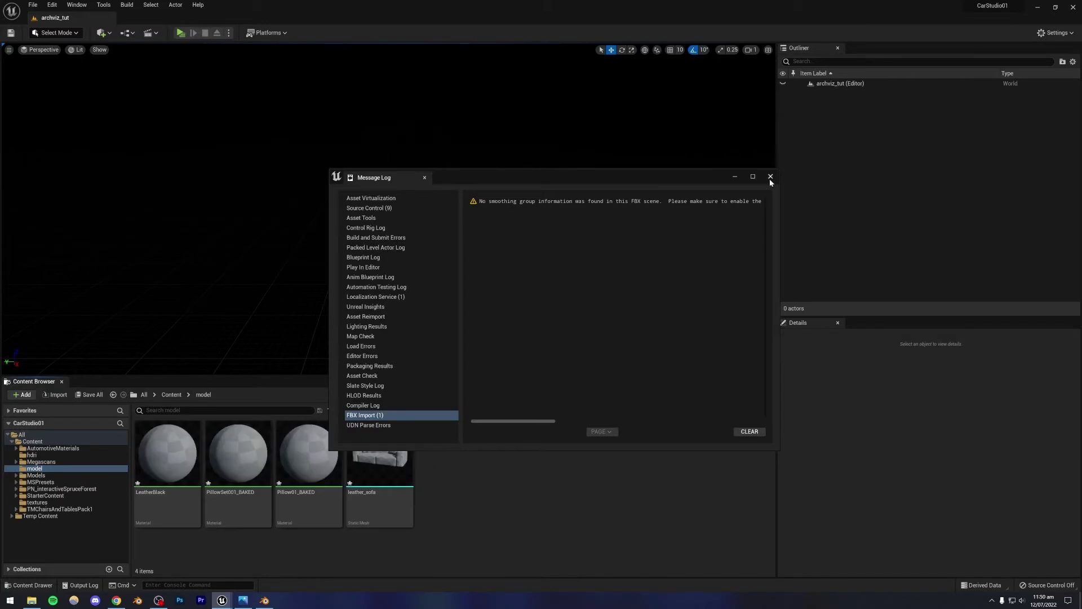
pyautogui.click(769, 176)
# Place the leather_sofa mesh in the level, set the viewport camera speed to 3 and inspect the sofa
pyautogui.click(373, 458)
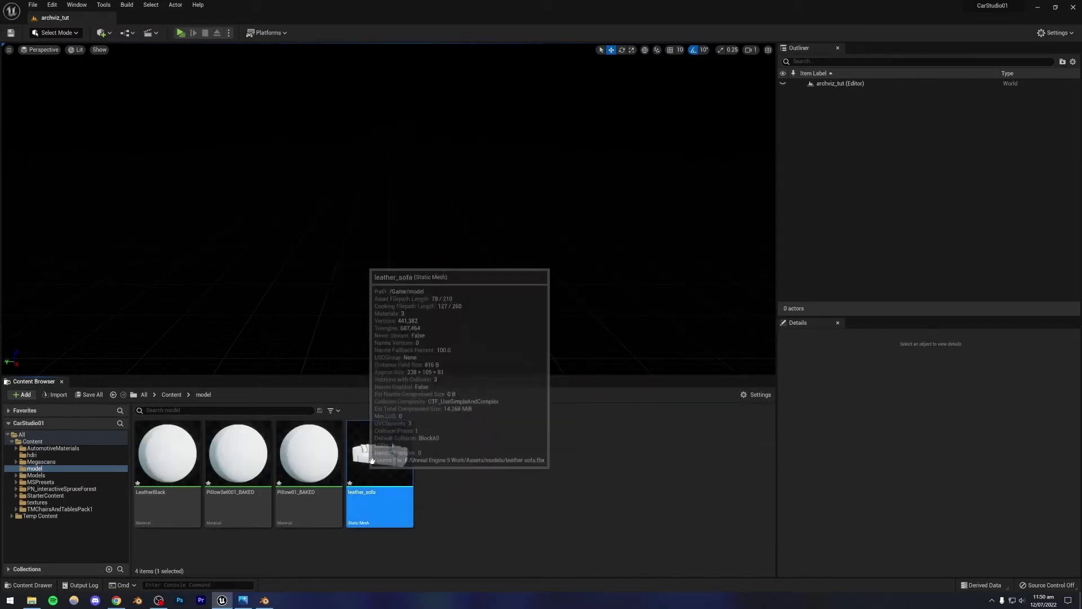
pyautogui.moveTo(371, 460); pyautogui.dragTo(409, 307)
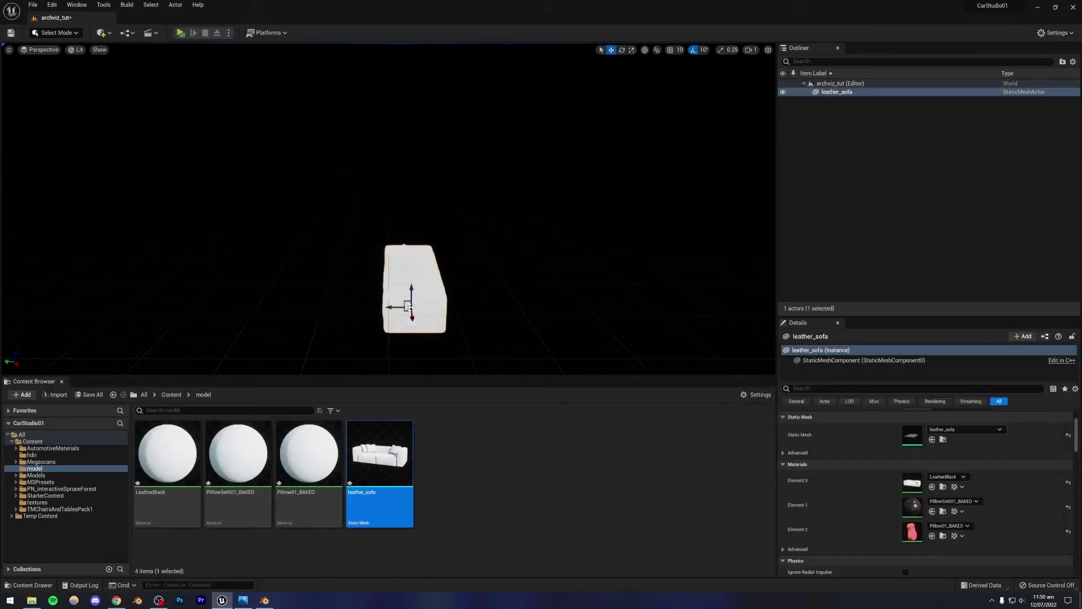
pyautogui.moveTo(410, 307); pyautogui.dragTo(468, 314, button='right')
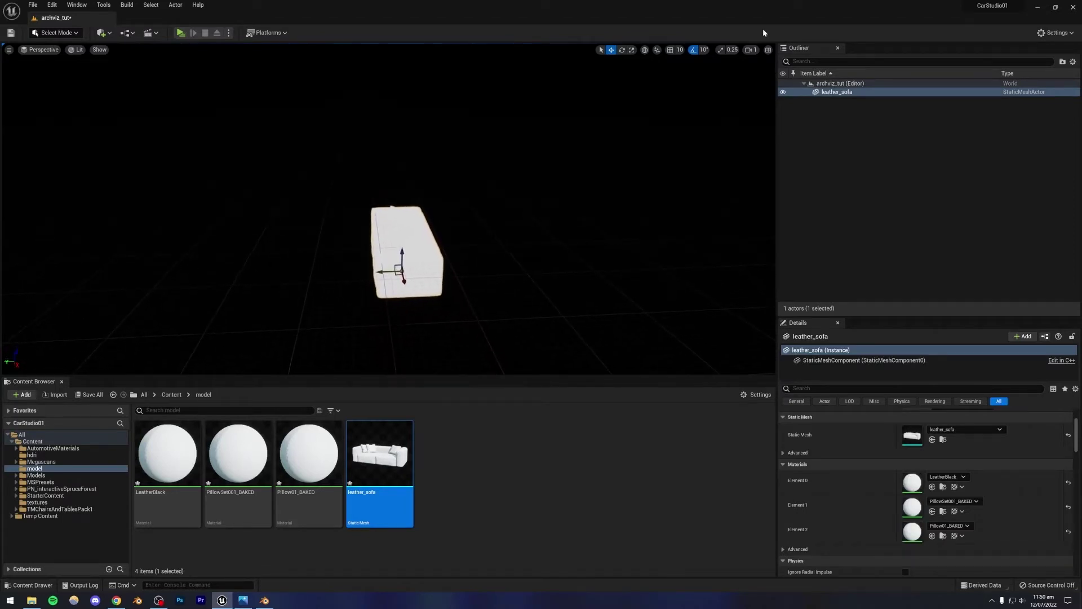
pyautogui.click(749, 50)
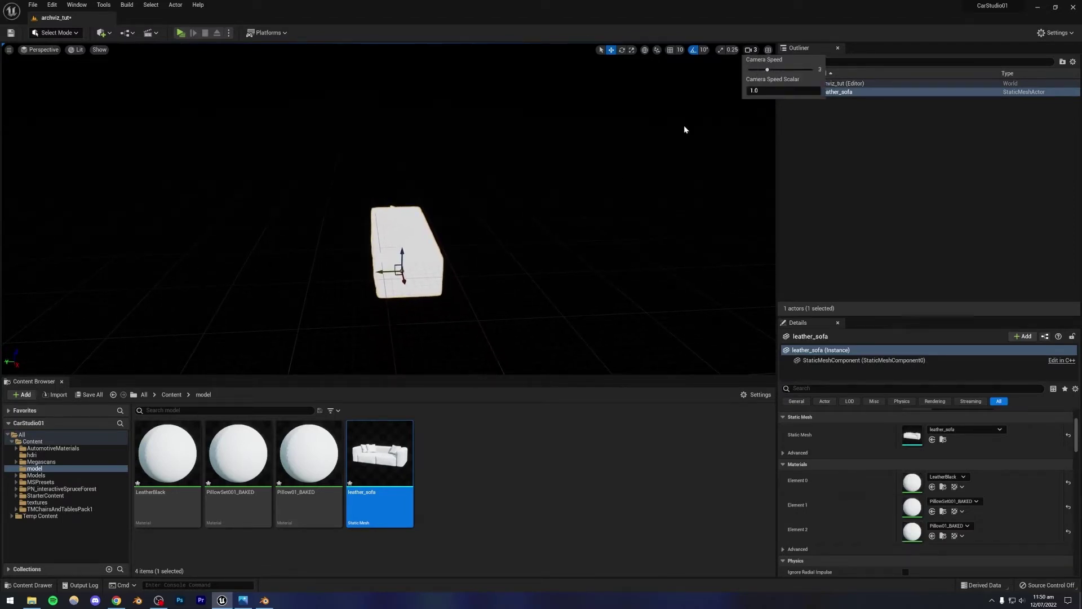
pyautogui.moveTo(685, 129)
pyautogui.mouseDown(button='right')
pyautogui.moveTo(758, 129)
pyautogui.moveTo(757, 159)
pyautogui.moveTo(684, 130)
pyautogui.mouseUp(button='right')
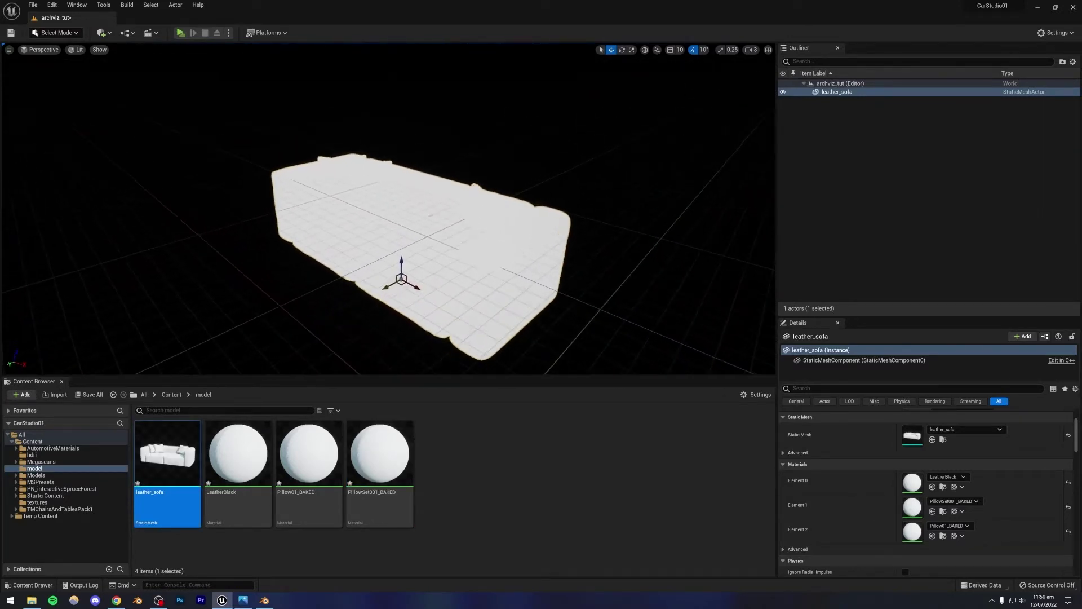
pyautogui.moveTo(407, 296); pyautogui.dragTo(407, 296, button='right')
# Delete the placed leather_sofa from the level and clear the asset selection
pyautogui.press('Delete')
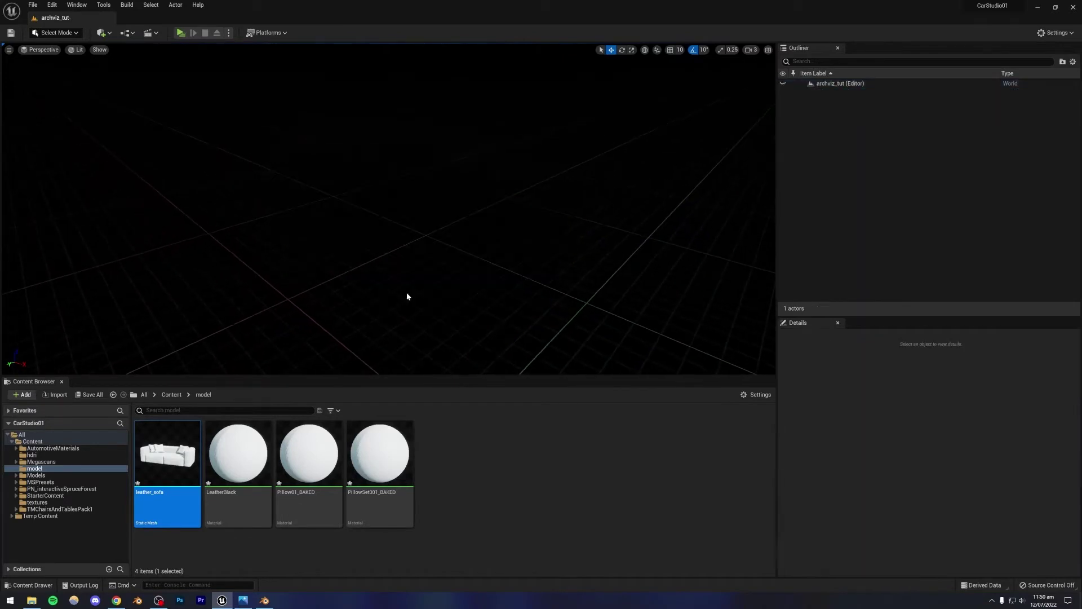
pyautogui.hotkey('ctrl', 'z')
pyautogui.click(473, 471)
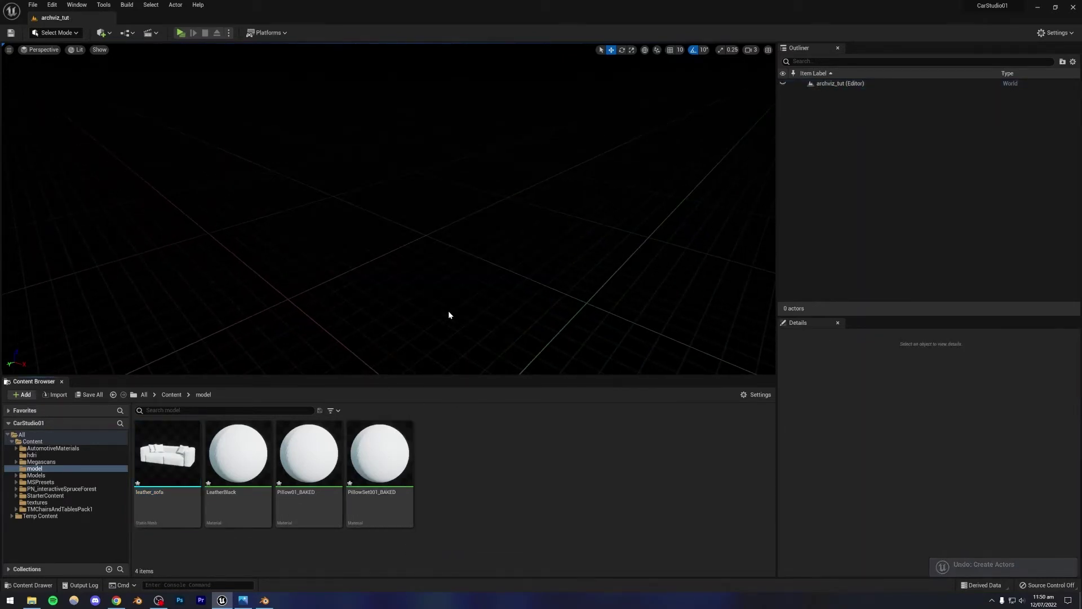
# Check the furniture in the reference render HighresScreenshot00001.png in the image viewer, and switch back to the Blender sofa scene
pyautogui.click(243, 600)
pyautogui.scroll(-4, 381, 312)
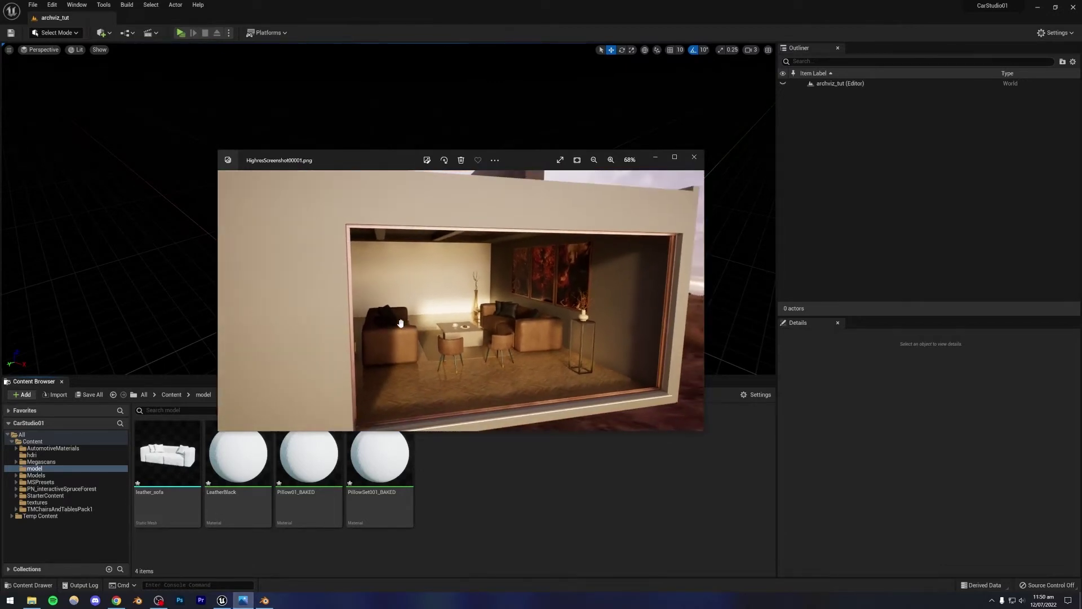
pyautogui.scroll(3, 412, 320)
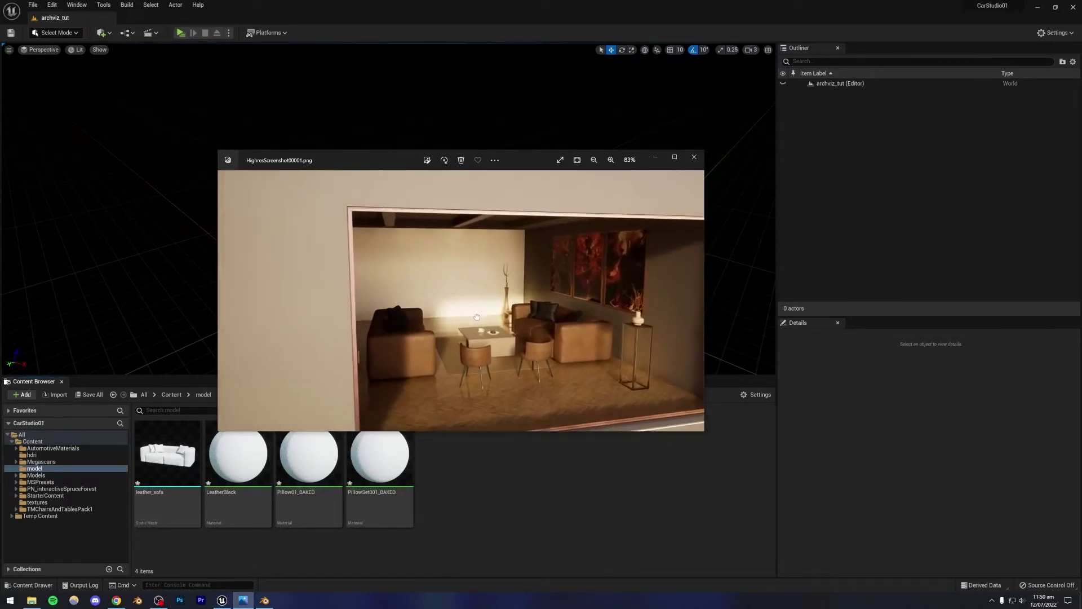
pyautogui.moveTo(458, 333); pyautogui.dragTo(410, 337)
pyautogui.scroll(-3, 621, 244)
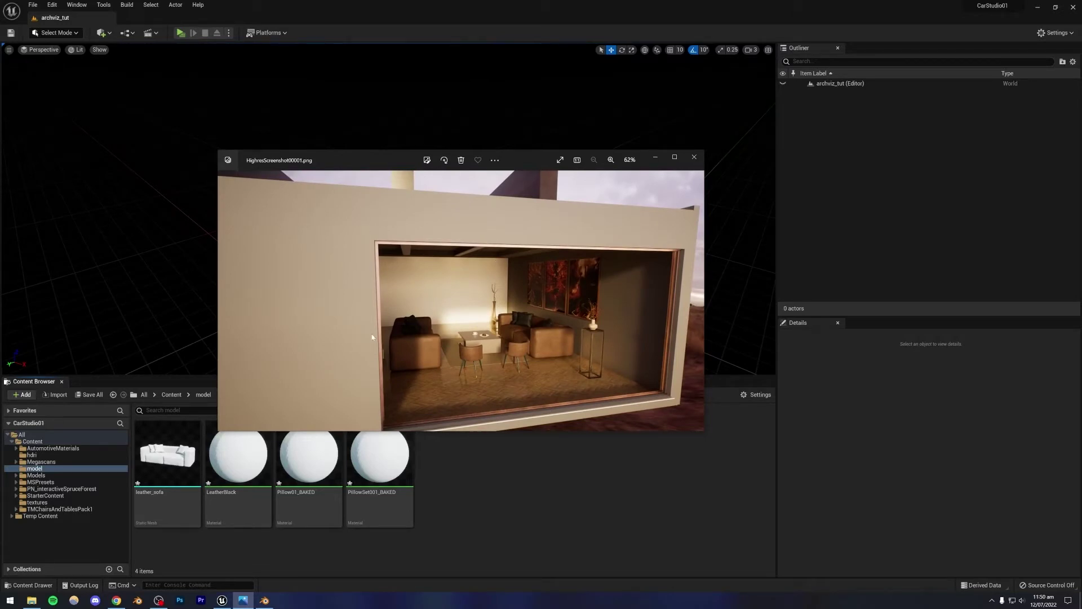
pyautogui.click(264, 600)
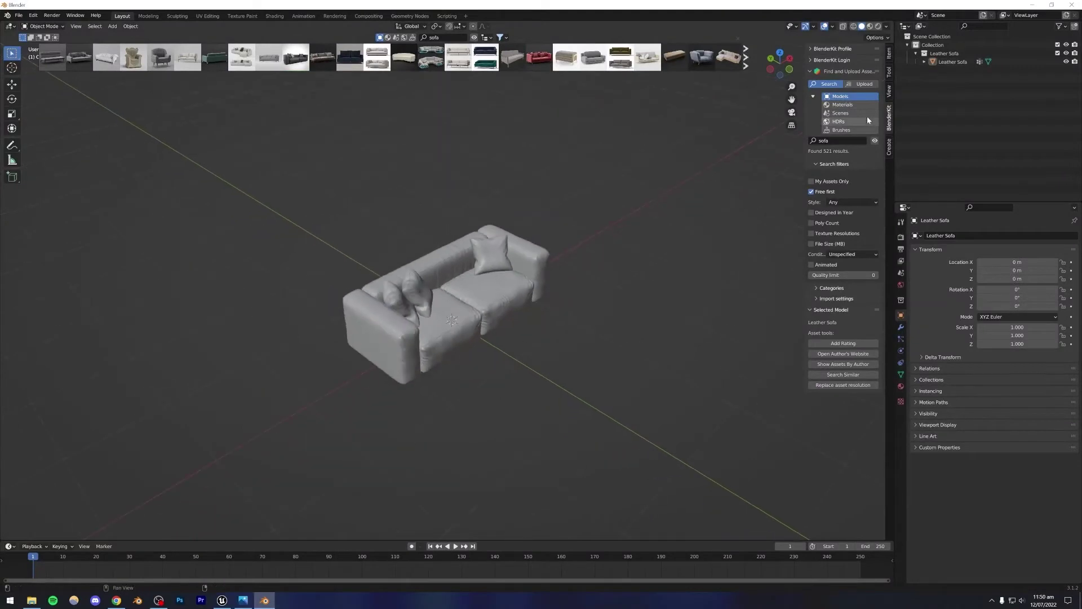
# Delete the Leather Sofa and its now empty collections from the scene, and hide the BlenderKit asset bar
pyautogui.click(935, 54)
pyautogui.click(916, 53)
pyautogui.rightClick(942, 52)
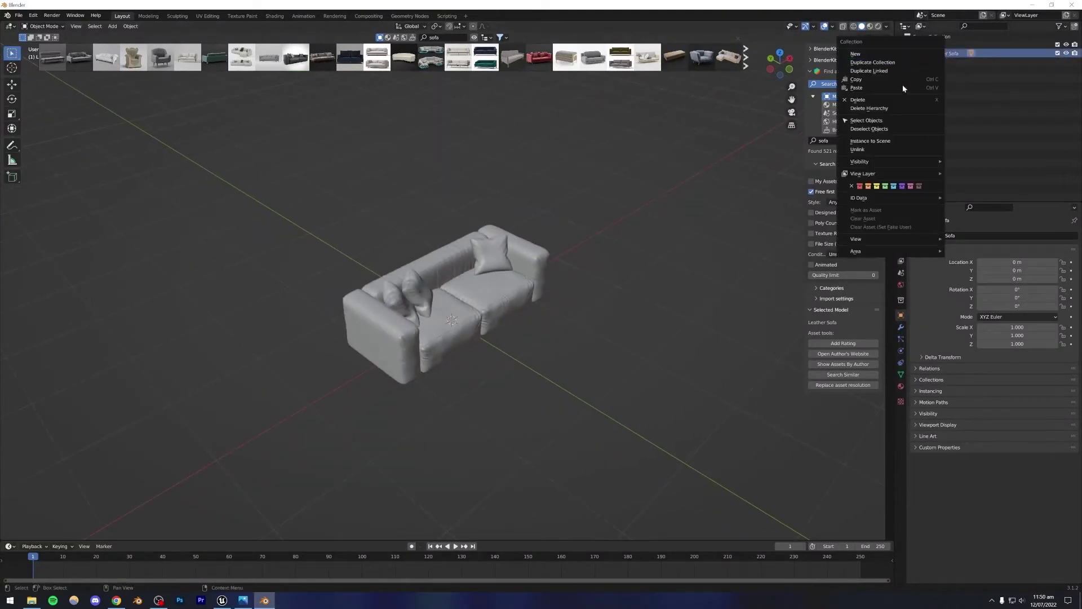
pyautogui.click(901, 120)
pyautogui.press('Delete')
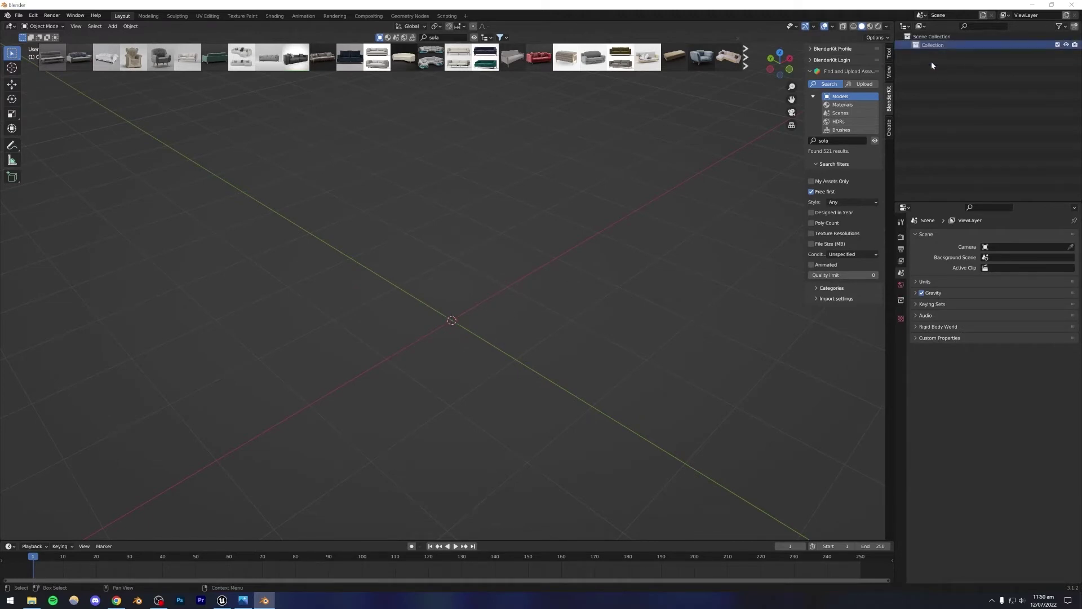
pyautogui.press('Delete')
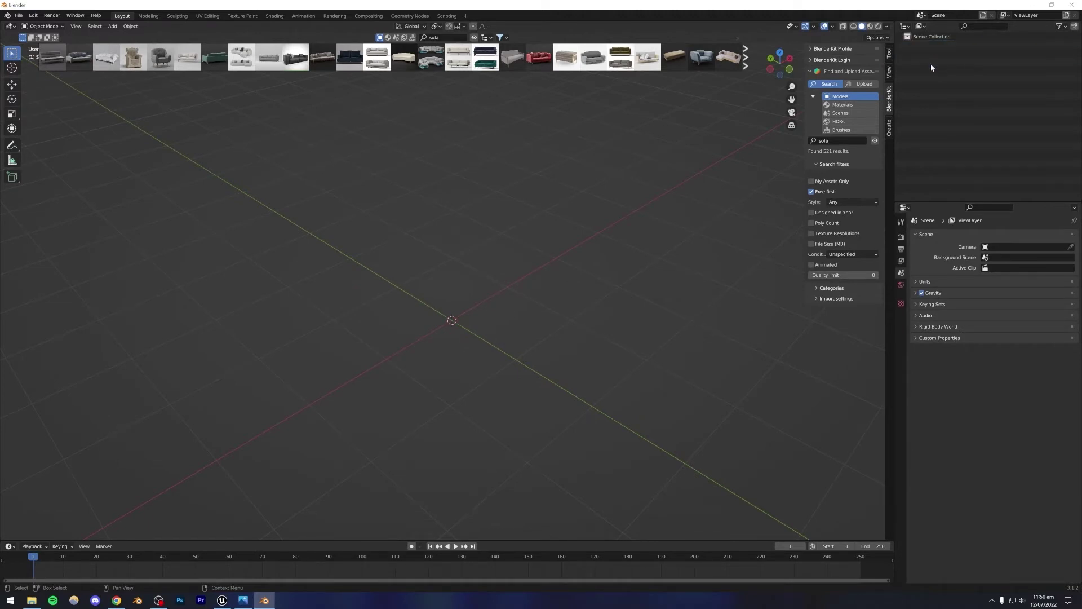
pyautogui.click(473, 38)
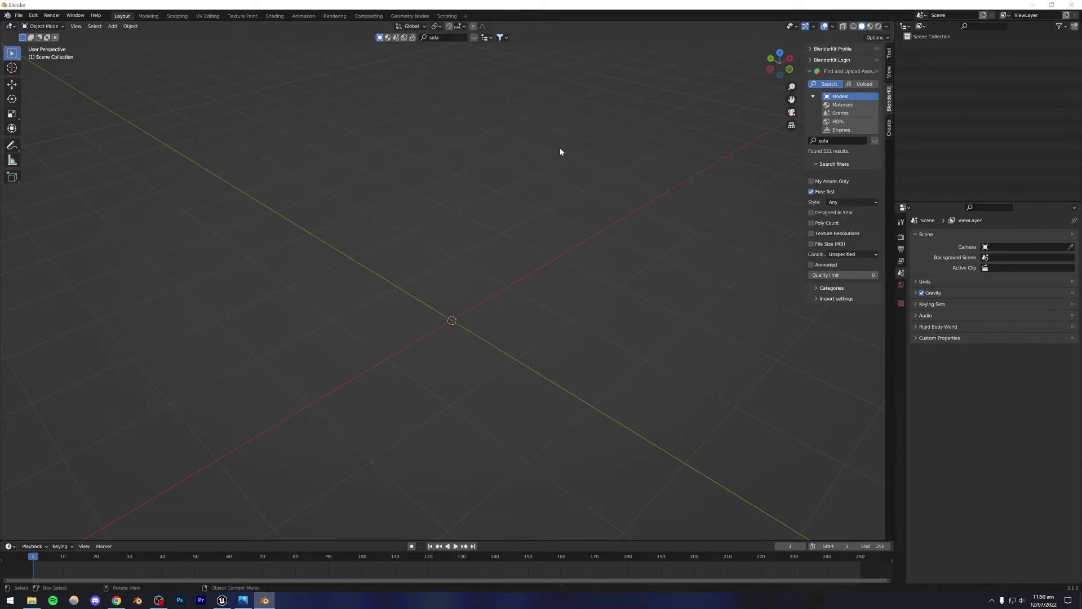
# Add a cube mesh at the origin of the empty scene
pyautogui.moveTo(485, 266); pyautogui.dragTo(458, 296, button='middle')
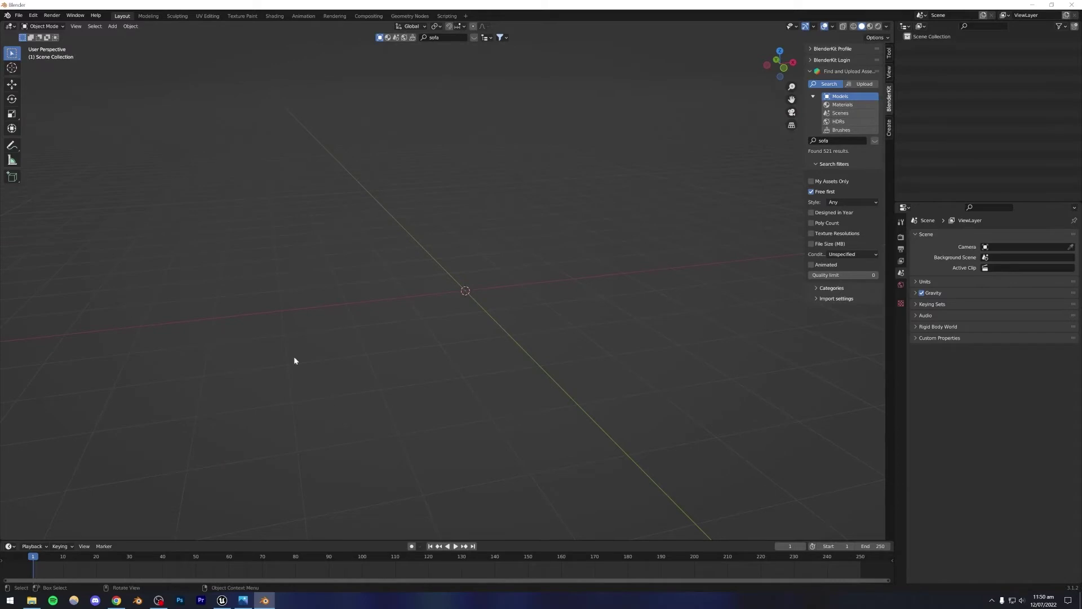
pyautogui.click(111, 27)
pyautogui.moveTo(135, 37)
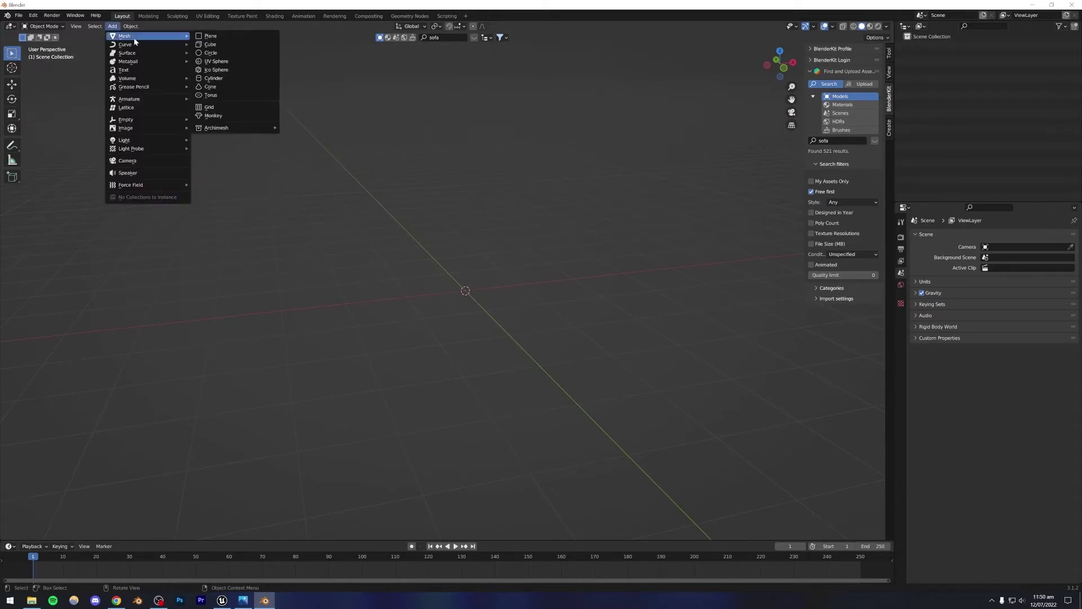
pyautogui.click(209, 44)
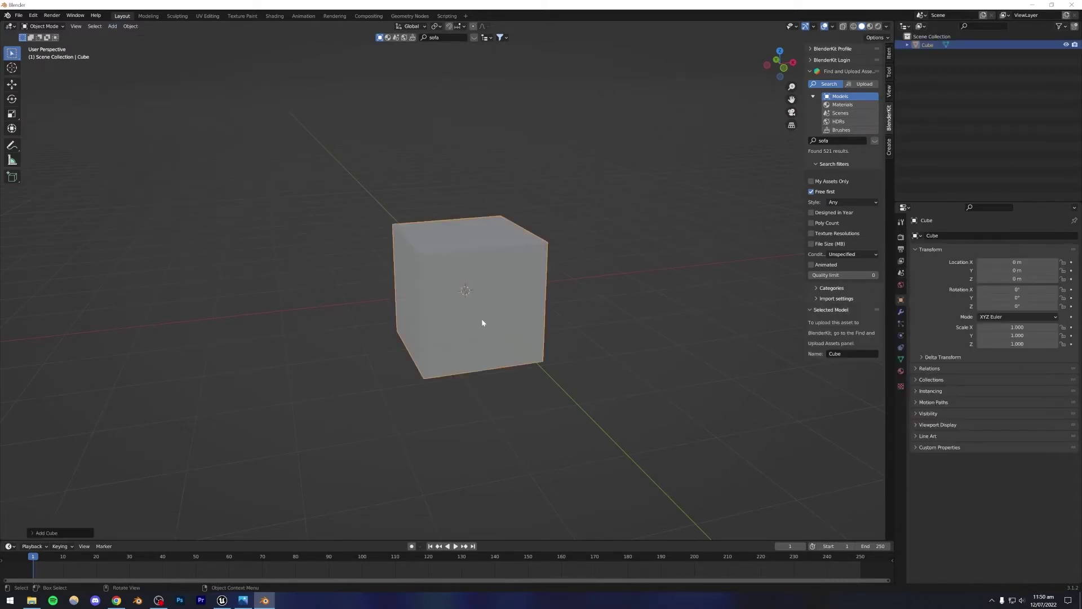
pyautogui.moveTo(481, 322); pyautogui.dragTo(514, 320, button='middle')
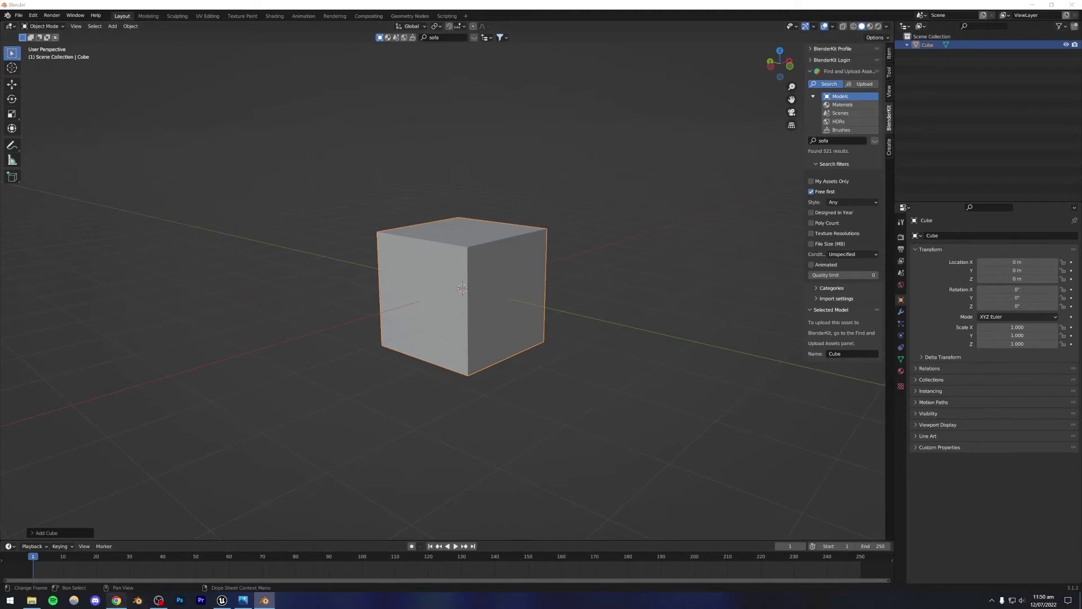
# Switch to Chrome and search Google for "average room height" in a new tab
pyautogui.click(117, 600)
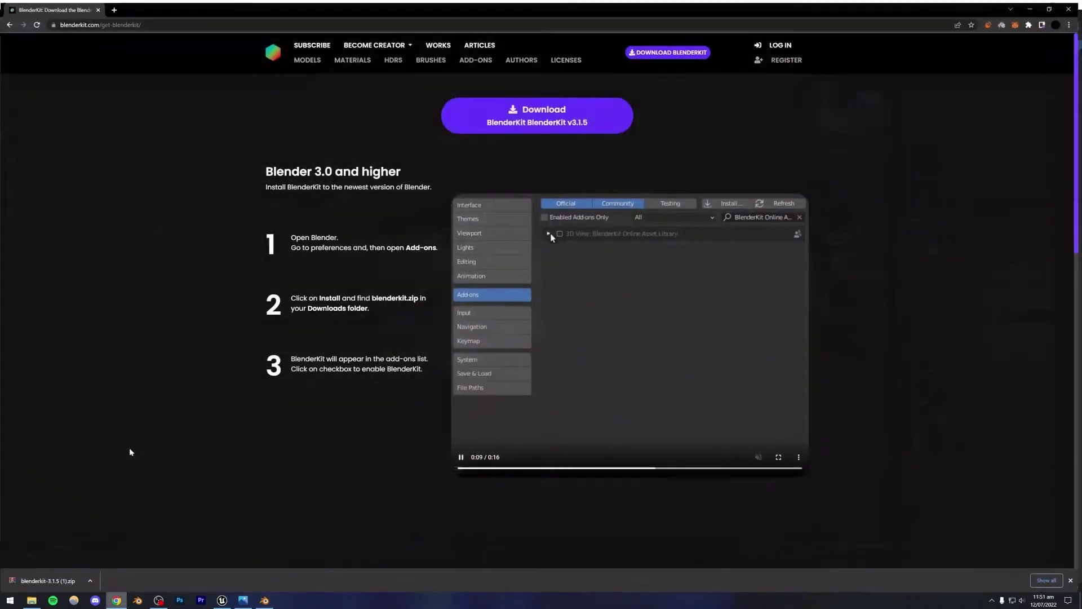
pyautogui.click(113, 8)
pyautogui.write('aver')
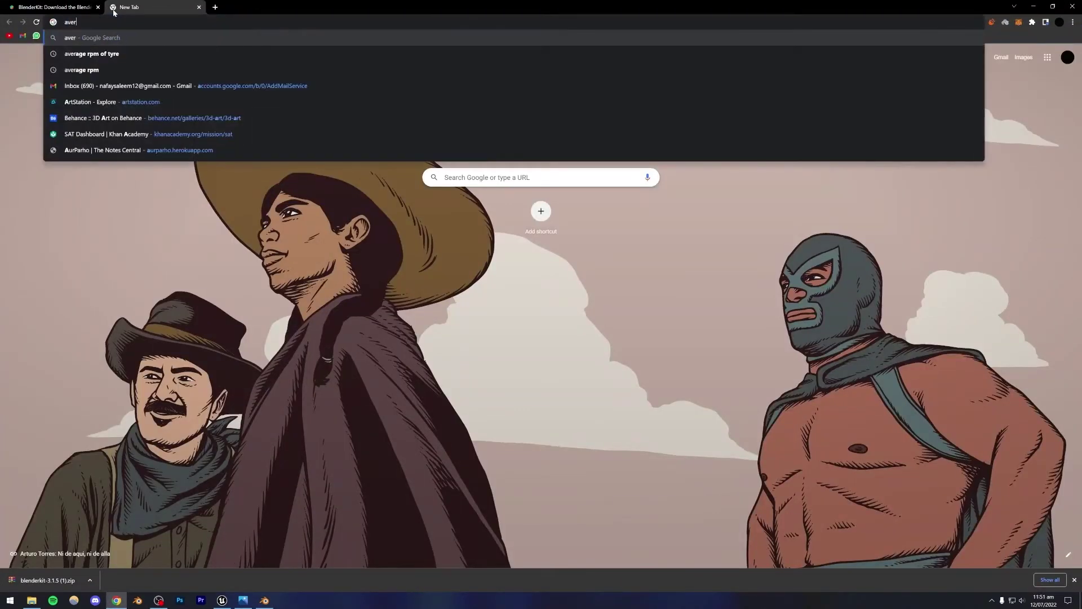
pyautogui.write('age room height')
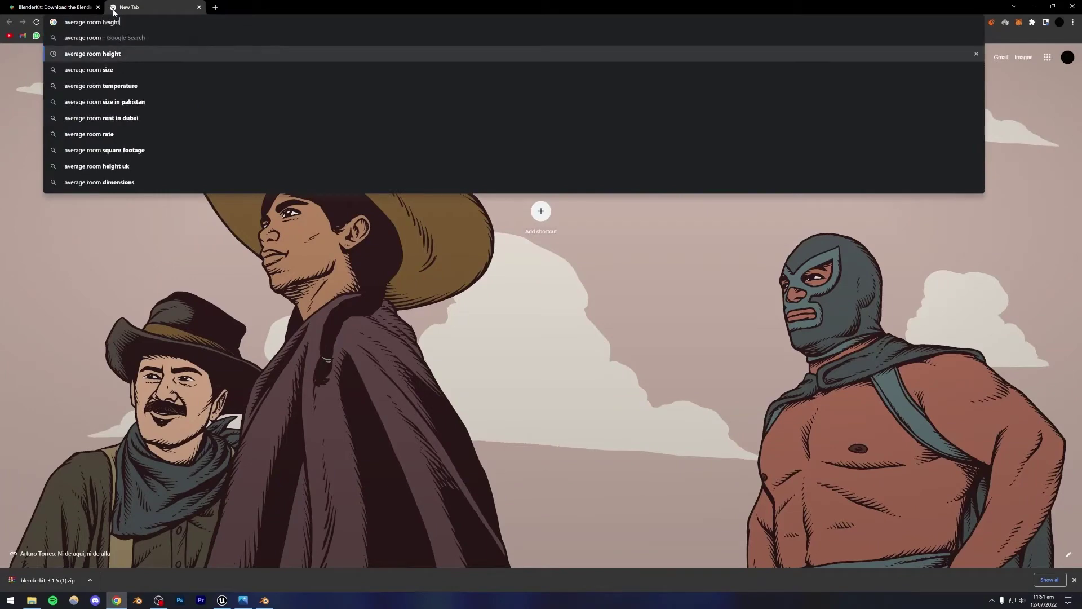
pyautogui.press('Return')
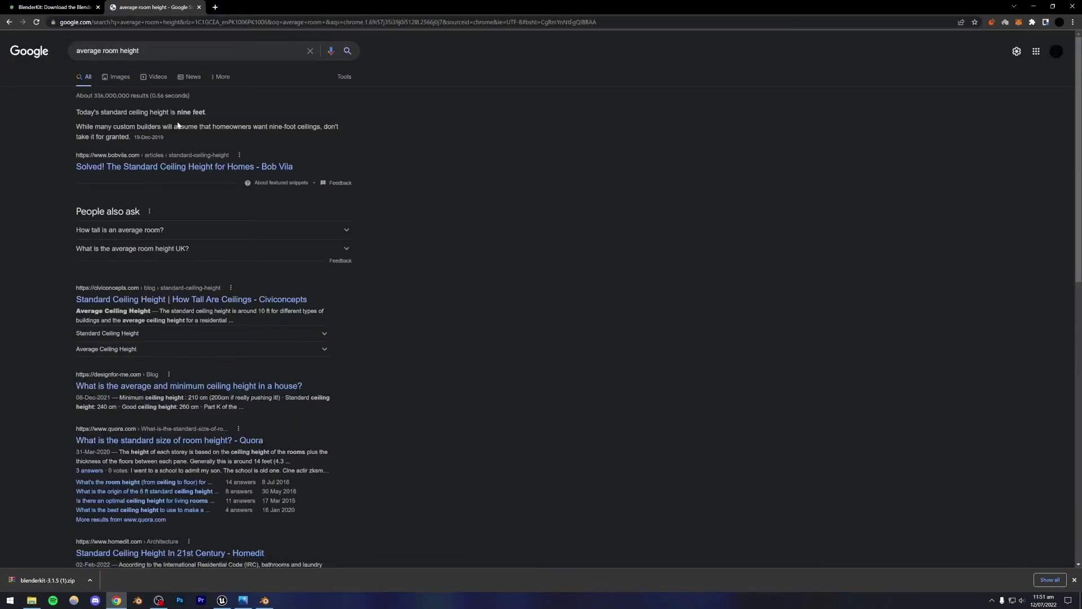
pyautogui.click(210, 133)
# Replace the search query with "9 feet in meters" to look up the conversion
pyautogui.moveTo(140, 51); pyautogui.dragTo(50, 54)
pyautogui.write('nin')
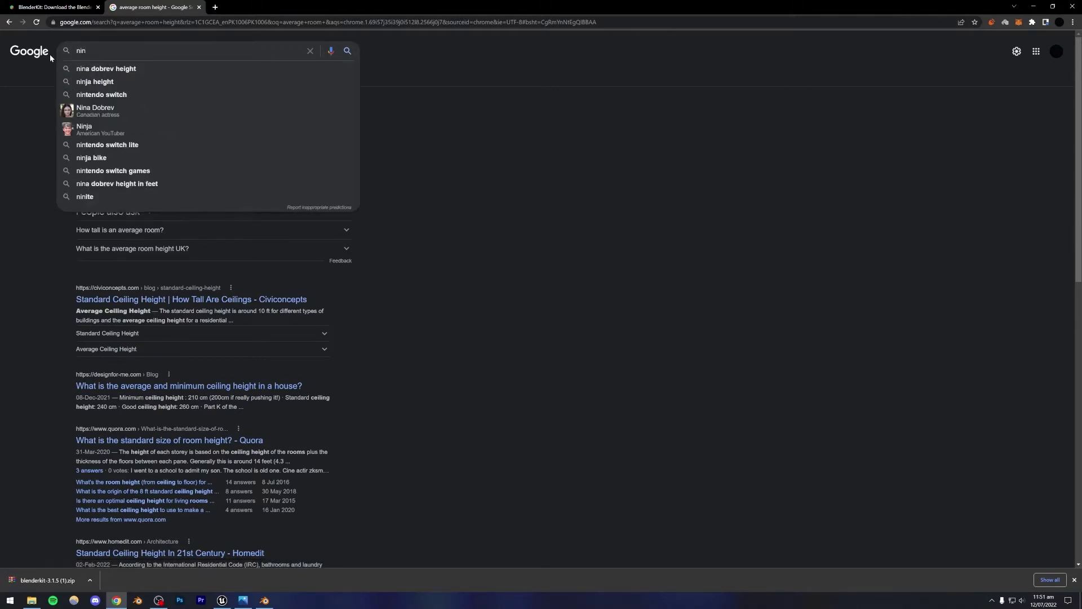
pyautogui.press('BackSpace')
pyautogui.press('BackSpace')
pyautogui.press('BackSpace')
pyautogui.write('9 feet in')
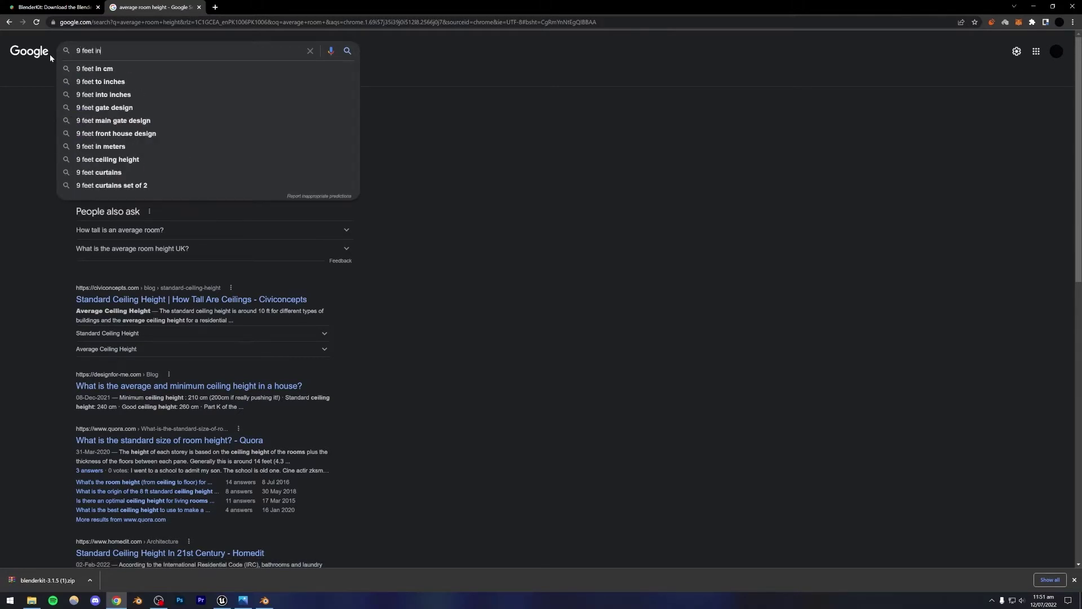
pyautogui.write(' meters')
pyautogui.press('Return')
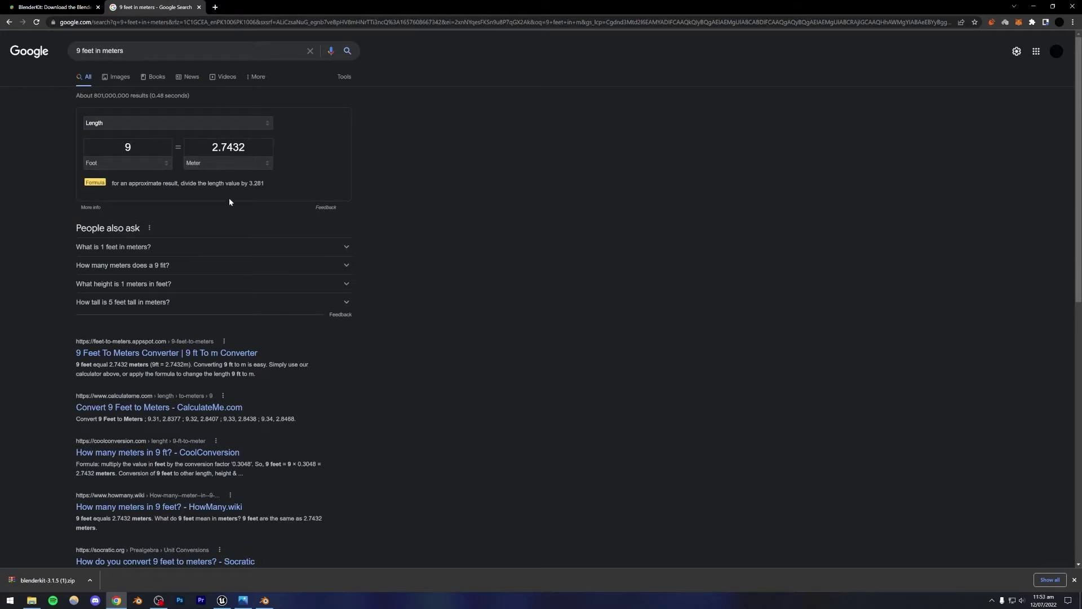
# Switch back to Blender and set the cube's Z dimension to 2.7 m
pyautogui.click(265, 600)
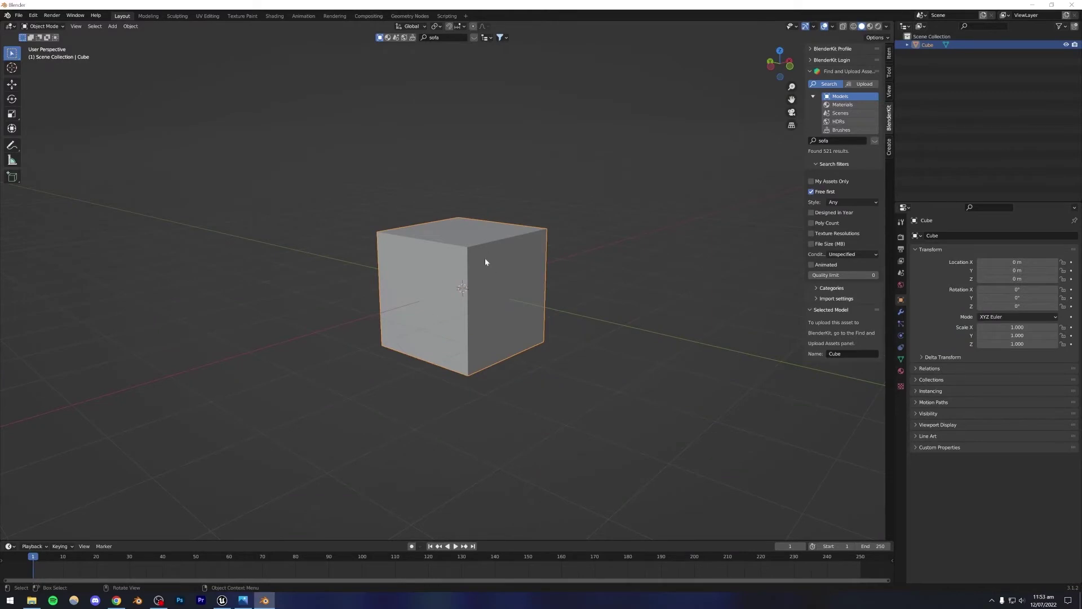
pyautogui.click(889, 53)
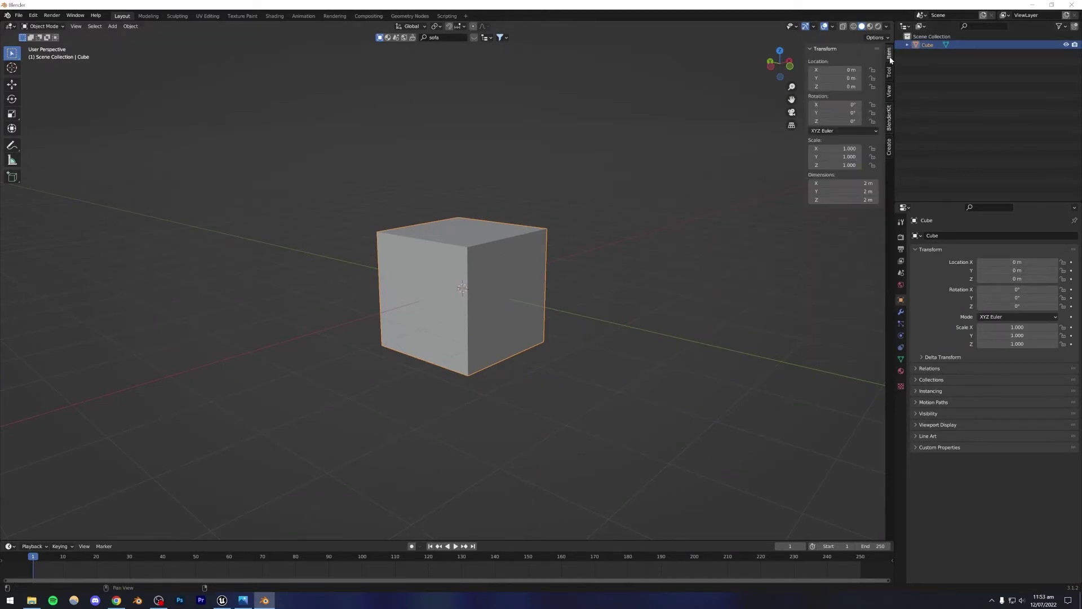
pyautogui.click(849, 200)
pyautogui.write('2.7')
pyautogui.press('Return')
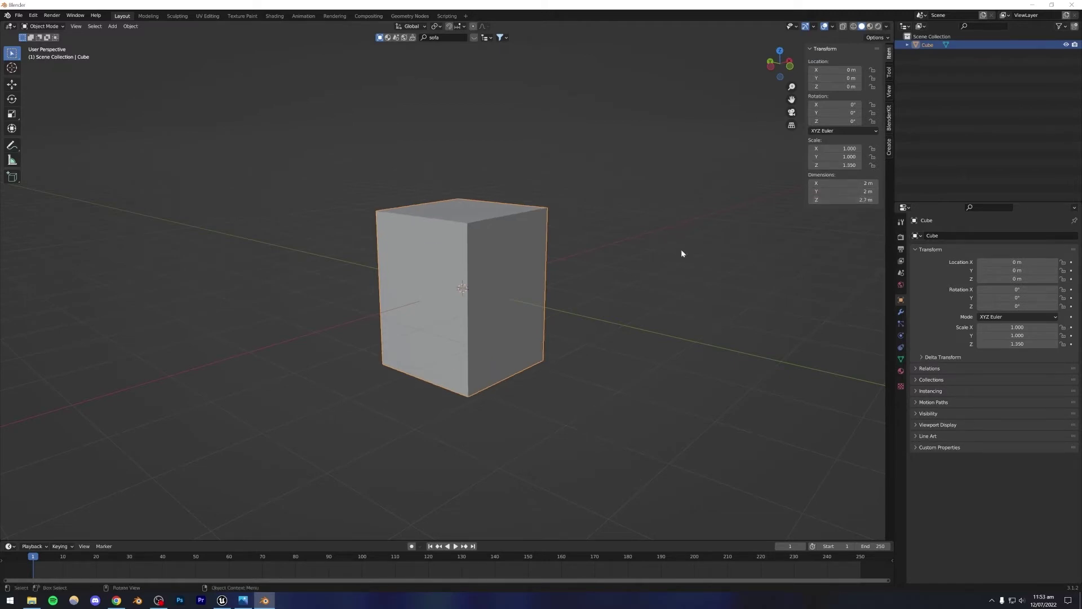
# In front view, move the cube up along Z to about 1.358 m so its base sits near the ground line
pyautogui.moveTo(507, 340); pyautogui.dragTo(423, 319, button='middle')
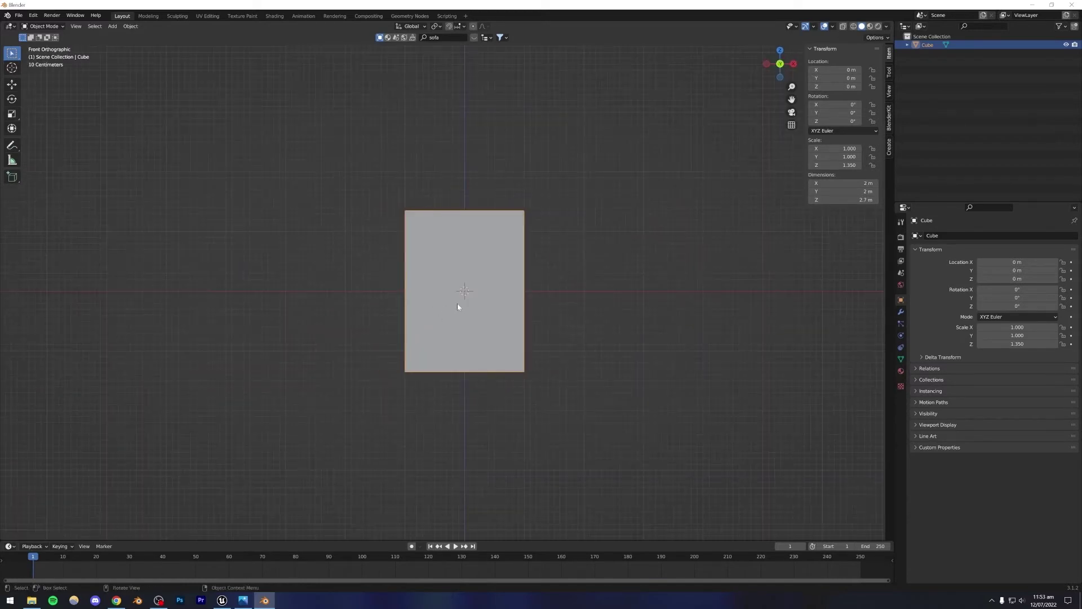
pyautogui.scroll(2, 465, 302)
pyautogui.press('g')
pyautogui.press('z')
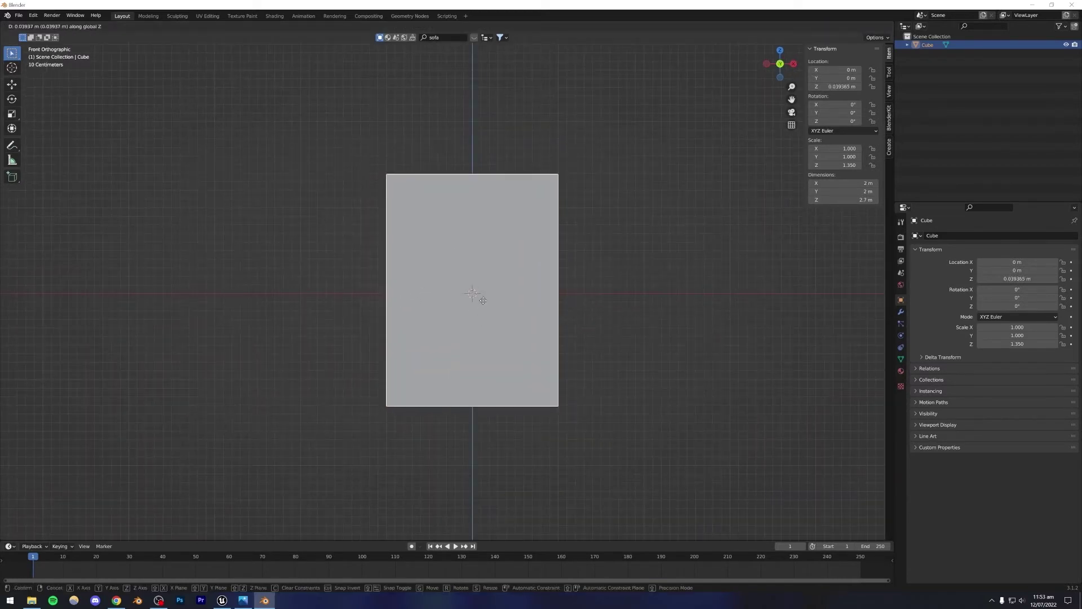
pyautogui.click(482, 203)
pyautogui.scroll(9, 408, 307)
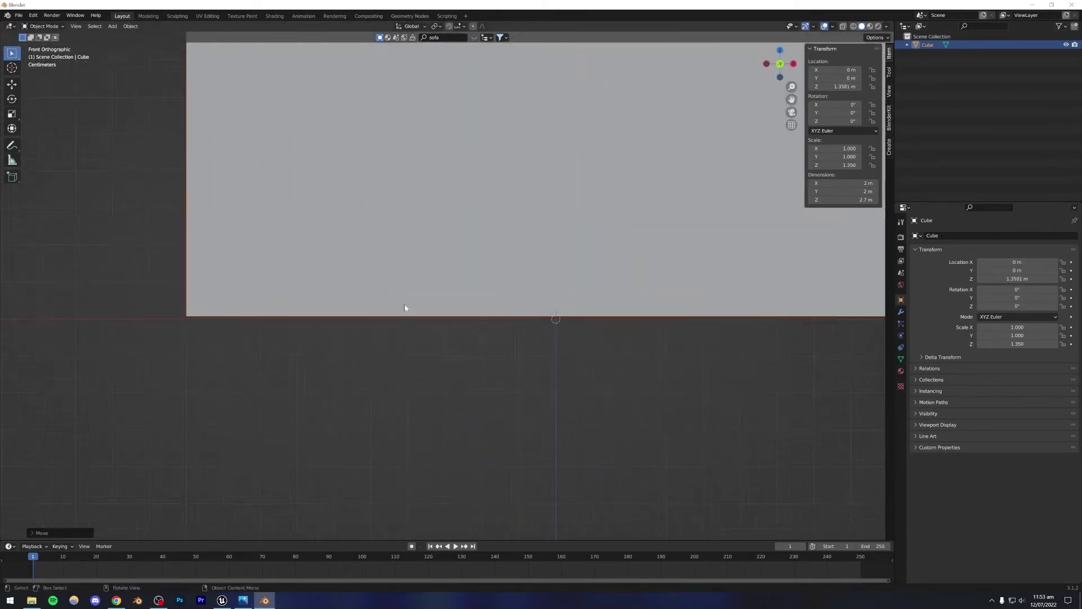
# Lower the cube along Z to about 1.350 m so its bottom edge meets the ground line
pyautogui.keyDown('shift'); pyautogui.moveTo(275, 308); pyautogui.dragTo(568, 310, button='middle'); pyautogui.keyUp('shift')
pyautogui.scroll(8, 569, 309)
pyautogui.keyDown('shift'); pyautogui.moveTo(488, 401); pyautogui.dragTo(497, 224, button='middle'); pyautogui.keyUp('shift')
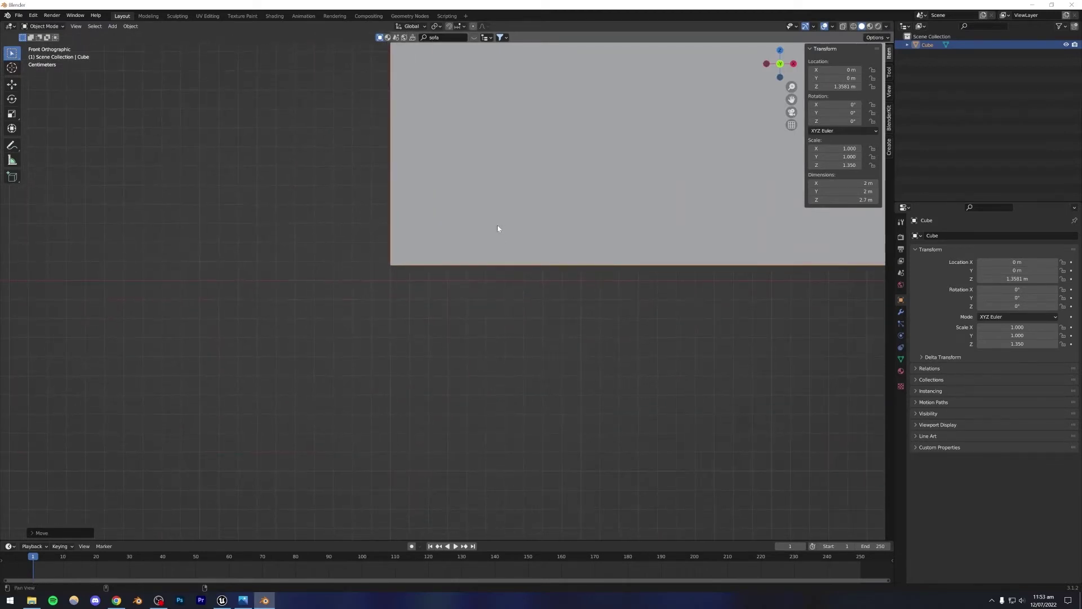
pyautogui.scroll(8, 497, 225)
pyautogui.keyDown('shift'); pyautogui.moveTo(422, 256); pyautogui.dragTo(502, 324, button='middle'); pyautogui.keyUp('shift')
pyautogui.scroll(-2, 503, 327)
pyautogui.press('g')
pyautogui.press('z')
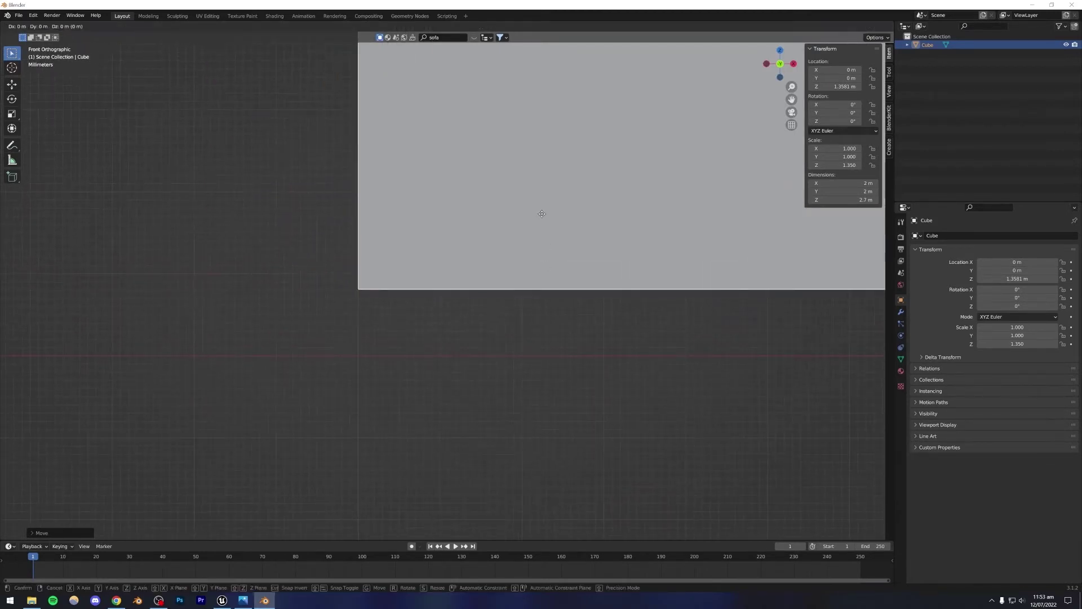
pyautogui.click(537, 280)
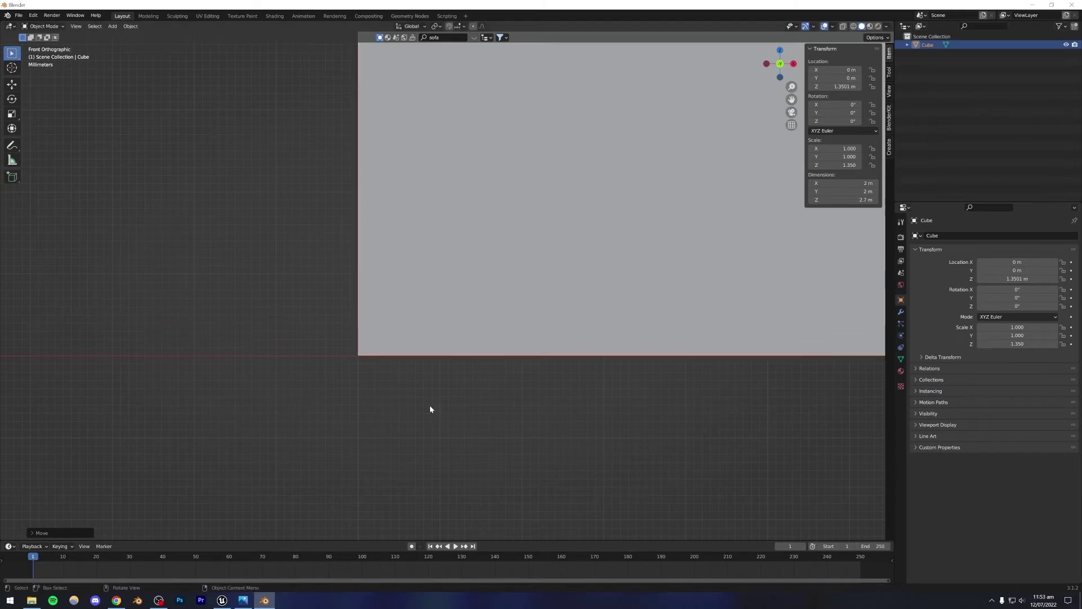
# Lock the cube's Z scale and scale it up to about 5.41 m in X and Y
pyautogui.click(429, 406)
pyautogui.moveTo(437, 317); pyautogui.dragTo(549, 338, button='middle')
pyautogui.scroll(-7, 510, 346)
pyautogui.scroll(-5, 554, 337)
pyautogui.keyDown('shift'); pyautogui.moveTo(544, 263); pyautogui.dragTo(505, 370, button='middle'); pyautogui.keyUp('shift')
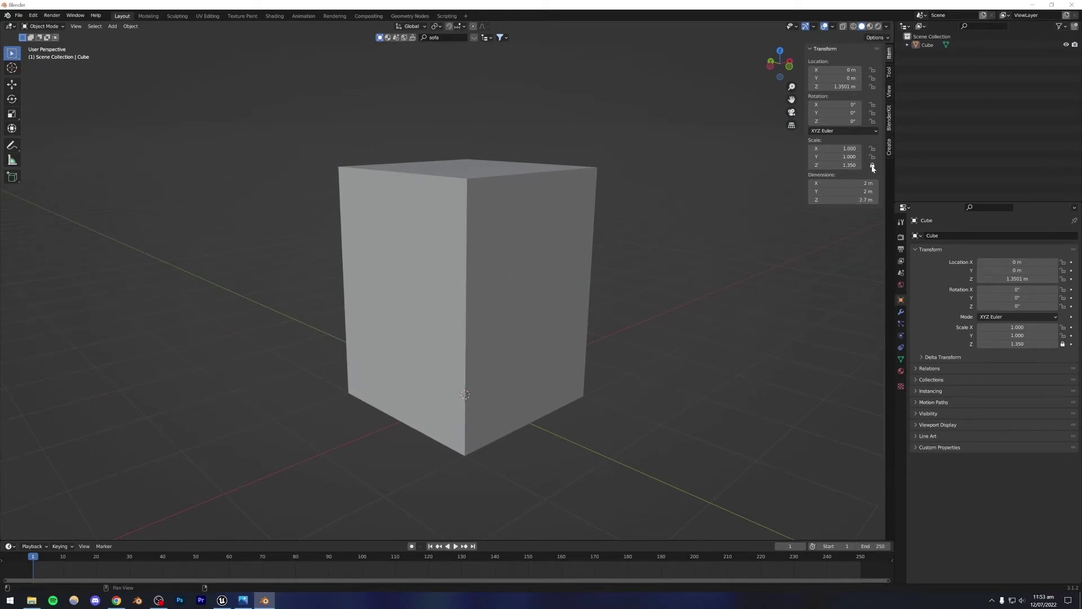
pyautogui.click(499, 284)
pyautogui.scroll(-3, 507, 273)
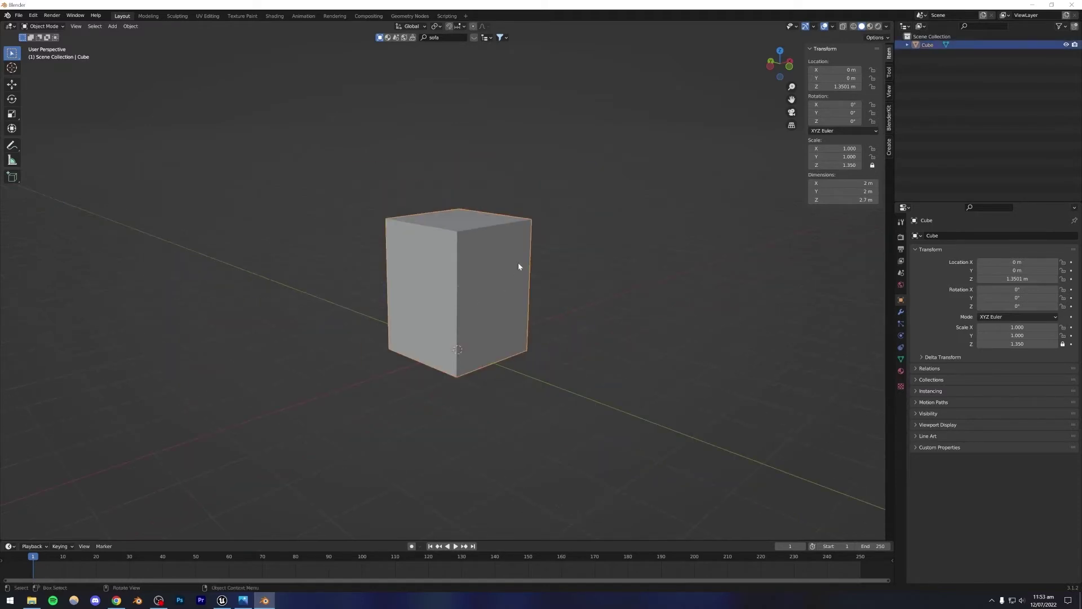
pyautogui.press('s')
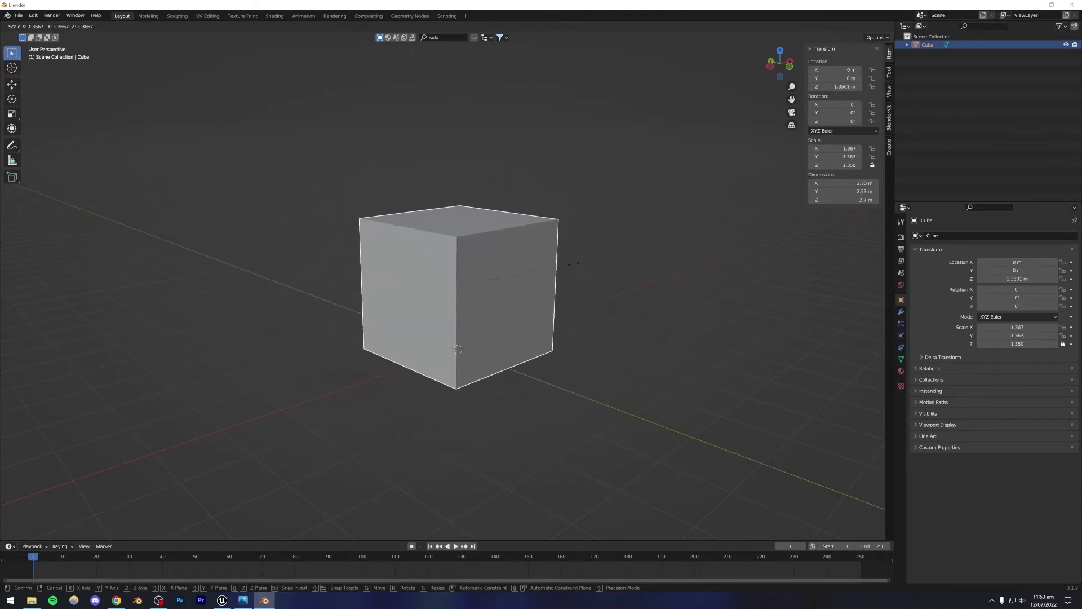
pyautogui.click(687, 258)
# Inspect the enlarged room box up close and from several angles
pyautogui.moveTo(546, 296); pyautogui.dragTo(496, 345, button='middle')
pyautogui.scroll(8, 423, 365)
pyautogui.moveTo(423, 365); pyautogui.dragTo(346, 229, button='middle')
pyautogui.scroll(-3, 411, 322)
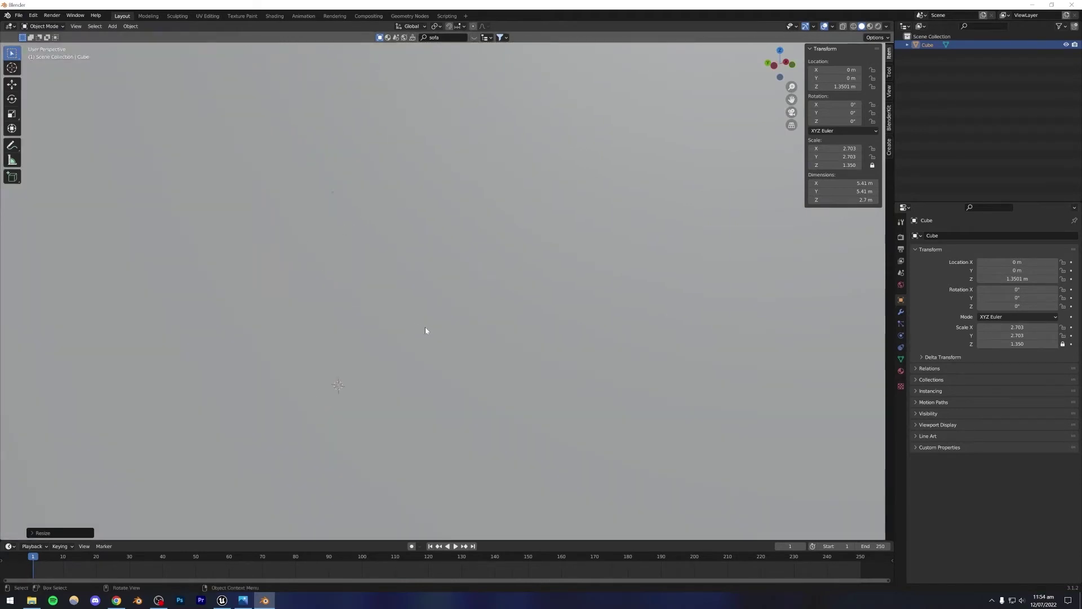
pyautogui.scroll(-5, 425, 330)
pyautogui.moveTo(471, 333); pyautogui.dragTo(391, 267, button='middle')
pyautogui.scroll(5, 490, 338)
pyautogui.scroll(-5, 485, 312)
pyautogui.scroll(-2, 443, 336)
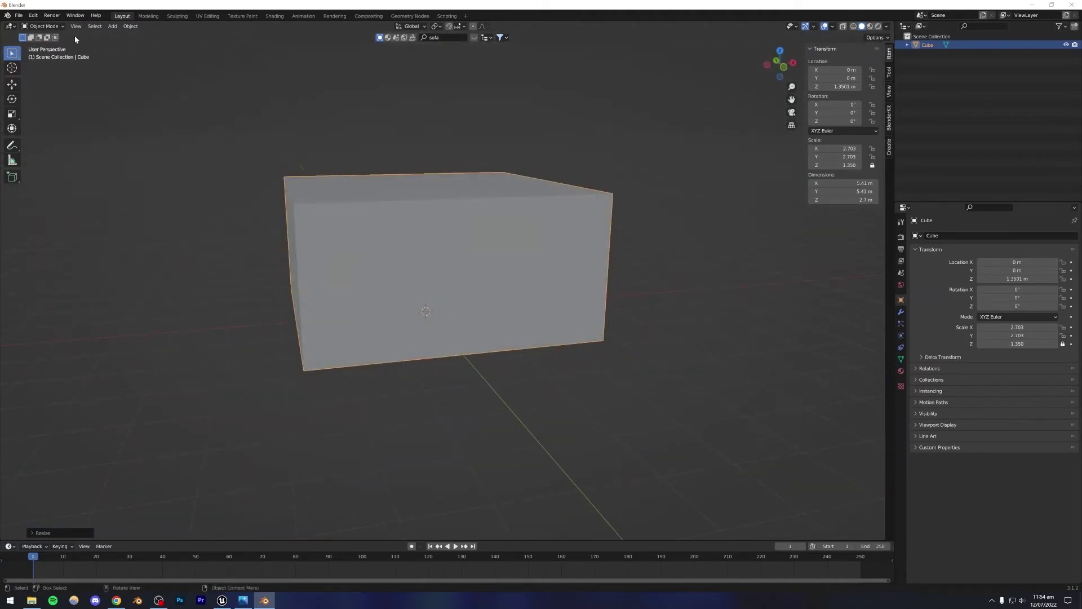
# Try insetting the room box's front face in Edit Mode with face selection, undo the inset and return to Object Mode
pyautogui.press('Tab')
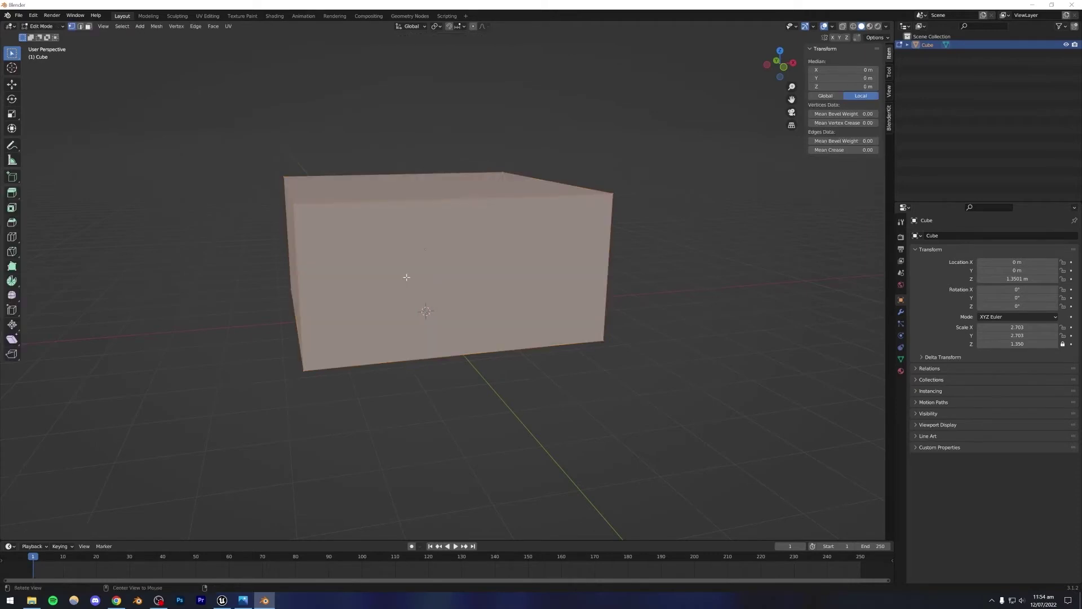
pyautogui.moveTo(422, 289); pyautogui.dragTo(130, 66, button='middle')
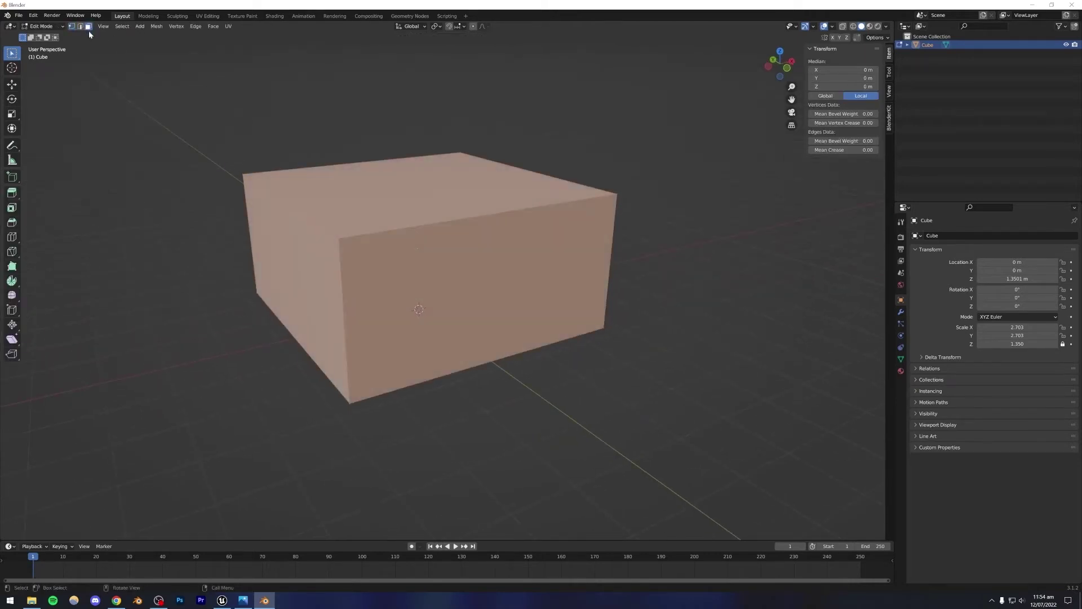
pyautogui.click(390, 292)
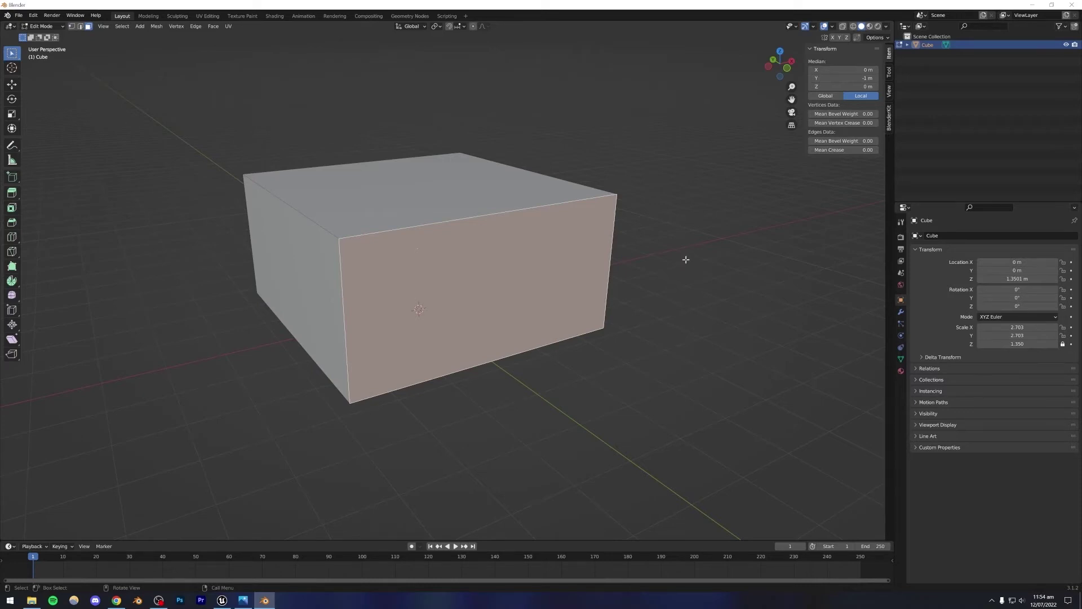
pyautogui.press('i')
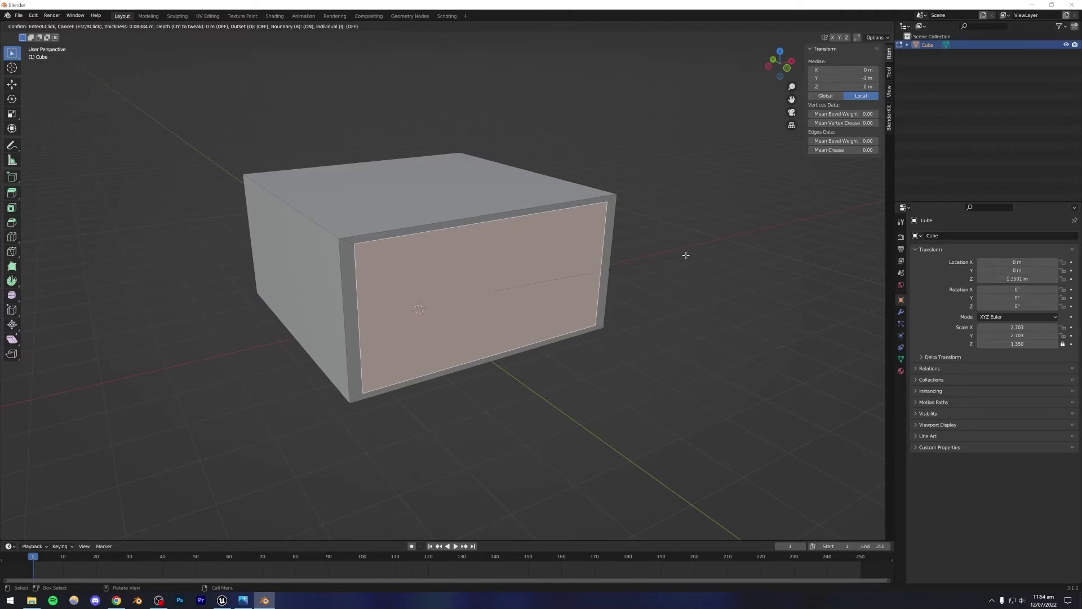
pyautogui.click(686, 255)
pyautogui.hotkey('ctrl', 'z')
pyautogui.press('Tab')
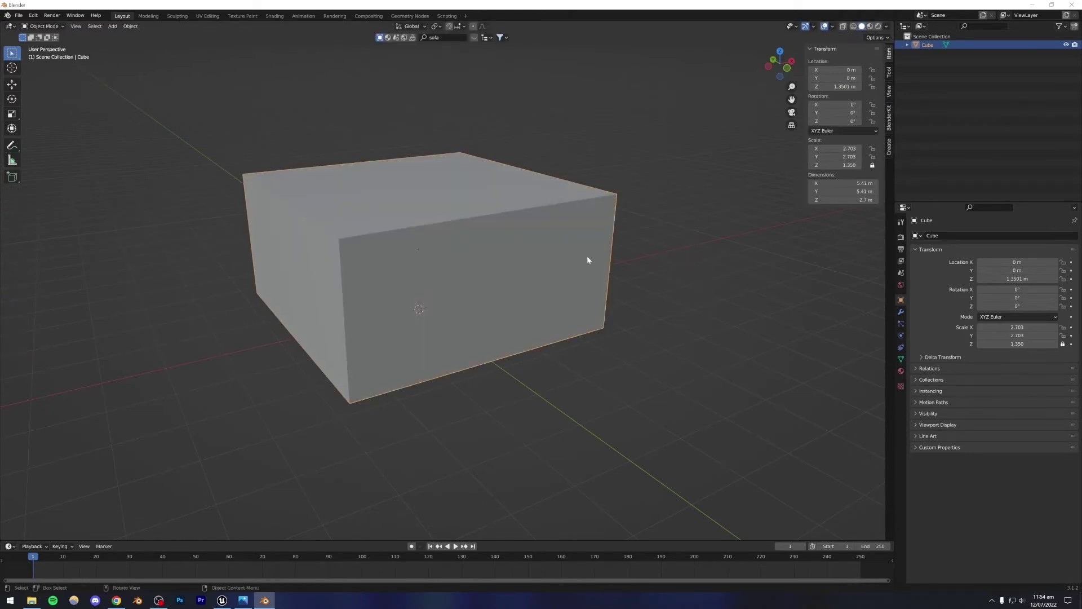
# Apply all transforms to the room box and inset its front face by about 0.20 m
pyautogui.hotkey('ctrl', 'a')
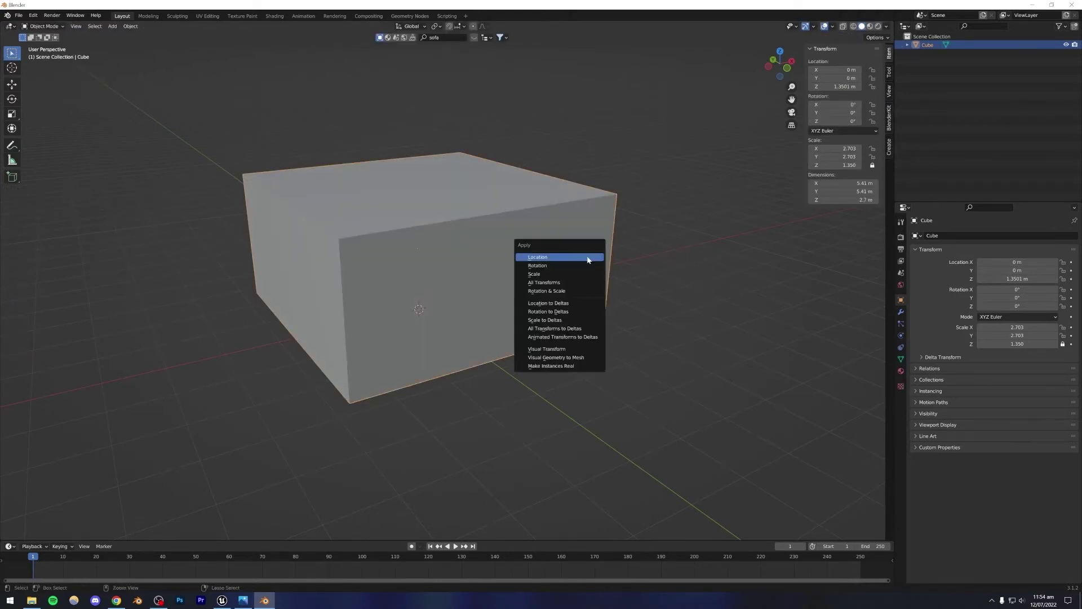
pyautogui.click(549, 284)
pyautogui.press('Tab')
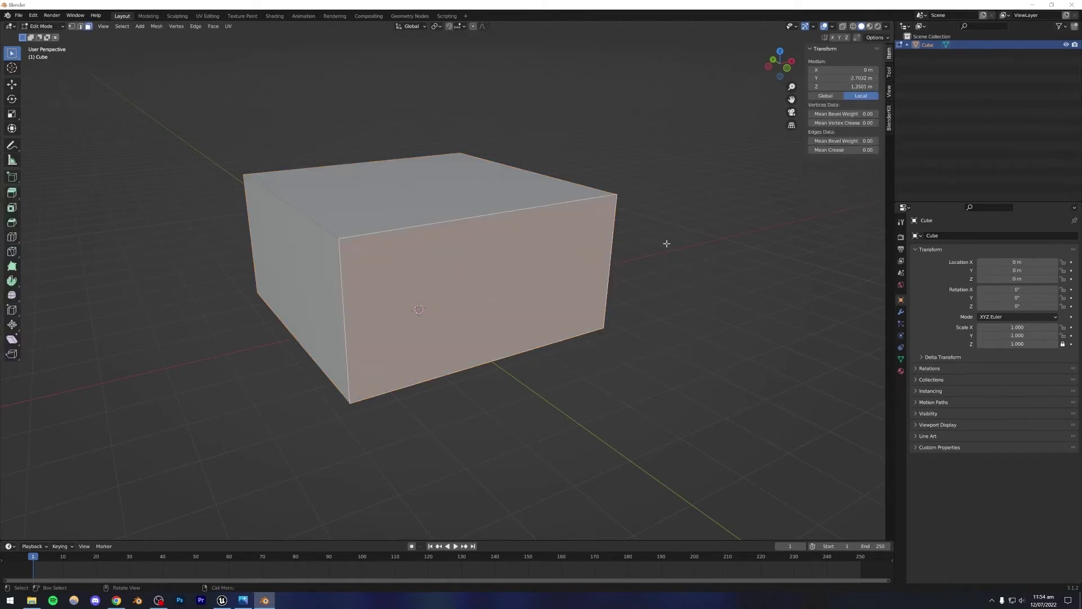
pyautogui.press('i')
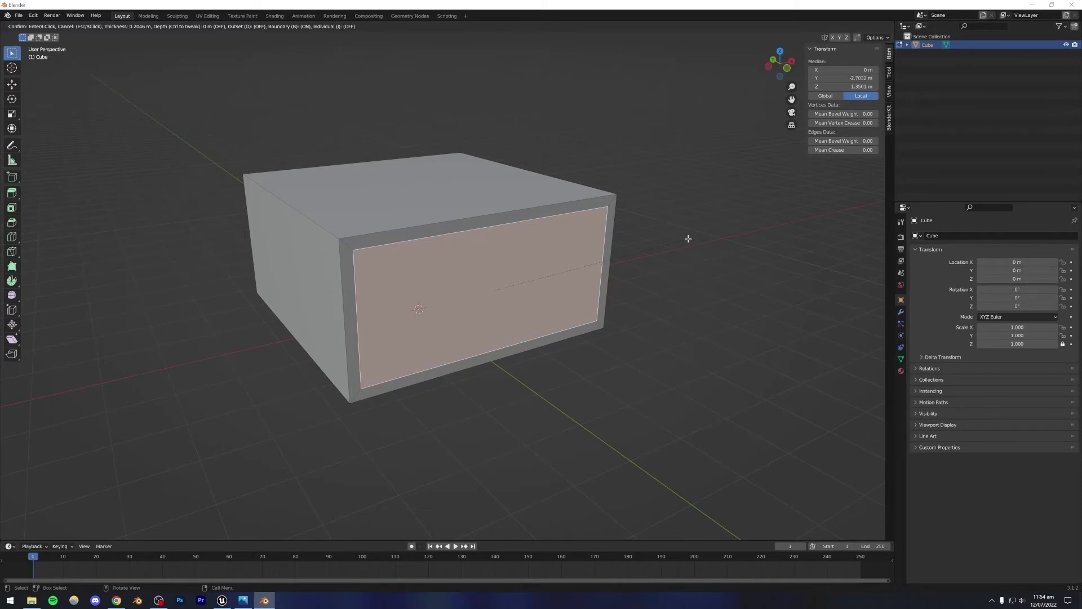
pyautogui.click(688, 238)
# Select the vertical edge of the inset nearest the -X wall and move it about 1.5 m along X to narrow the window area
pyautogui.moveTo(502, 272); pyautogui.dragTo(428, 236, button='middle')
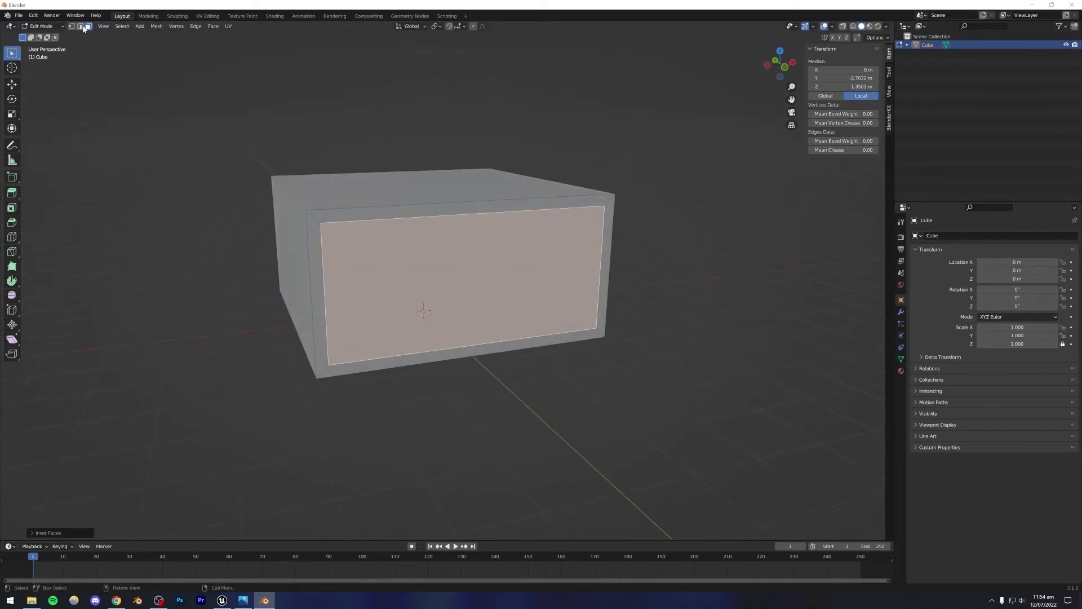
pyautogui.click(80, 26)
pyautogui.click(324, 272)
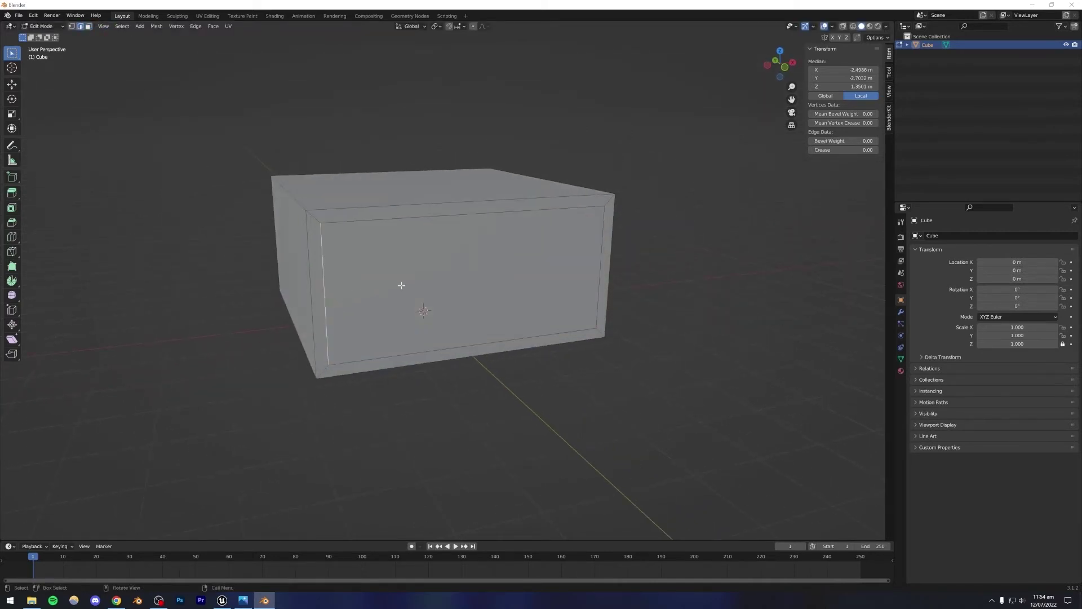
pyautogui.press('g')
pyautogui.press('x')
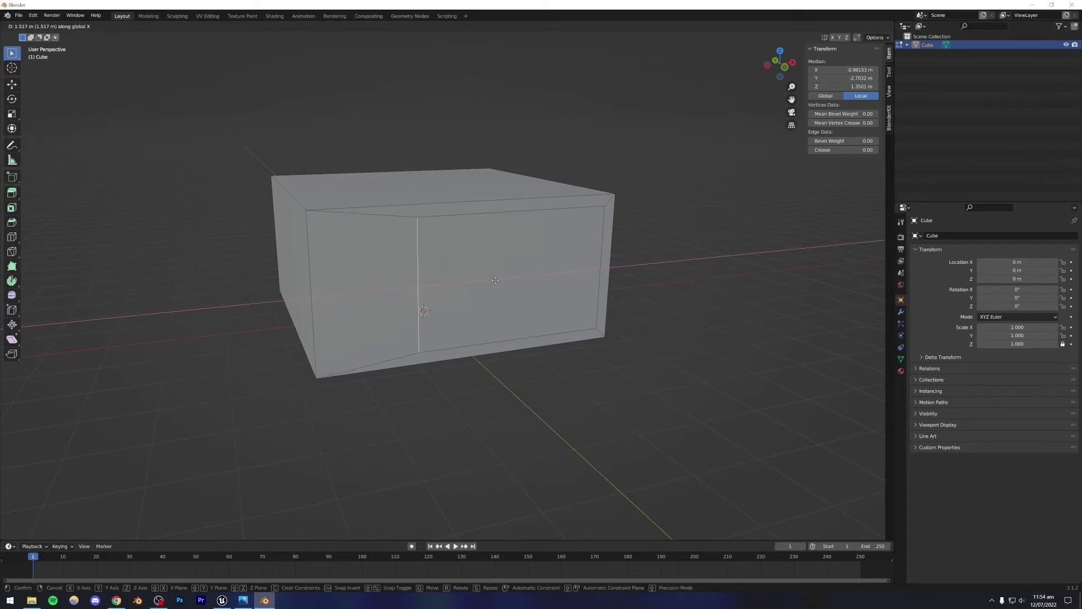
pyautogui.click(502, 310)
pyautogui.press('Tab')
pyautogui.moveTo(516, 387); pyautogui.dragTo(472, 367, button='middle')
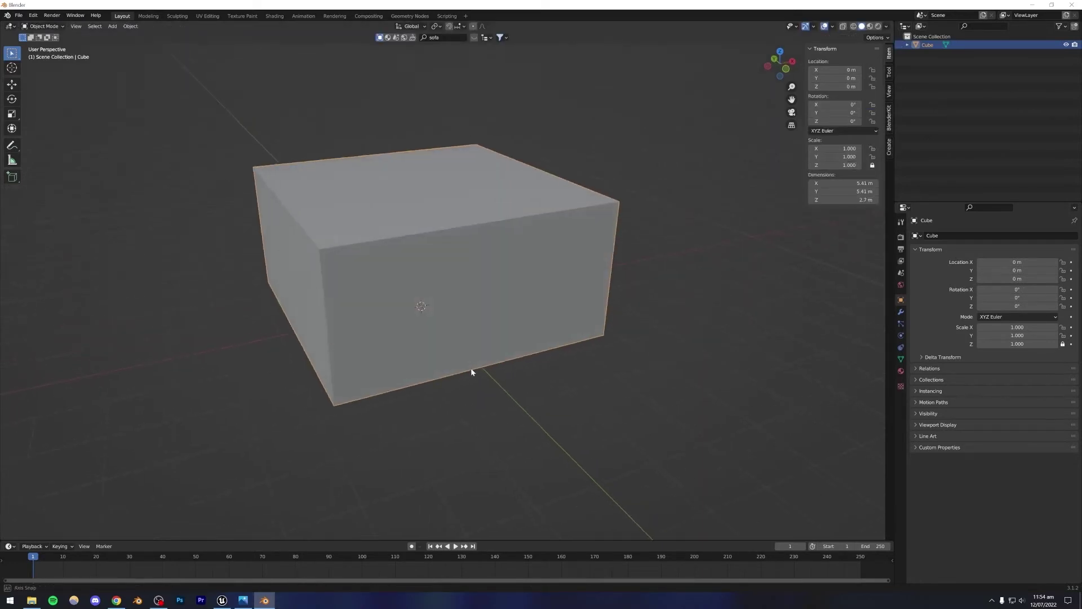
# Select only the window face on the front wall and extrude it outward by about 0.06 m
pyautogui.press('Tab')
pyautogui.hotkey('alt', 'a')
pyautogui.click(531, 298)
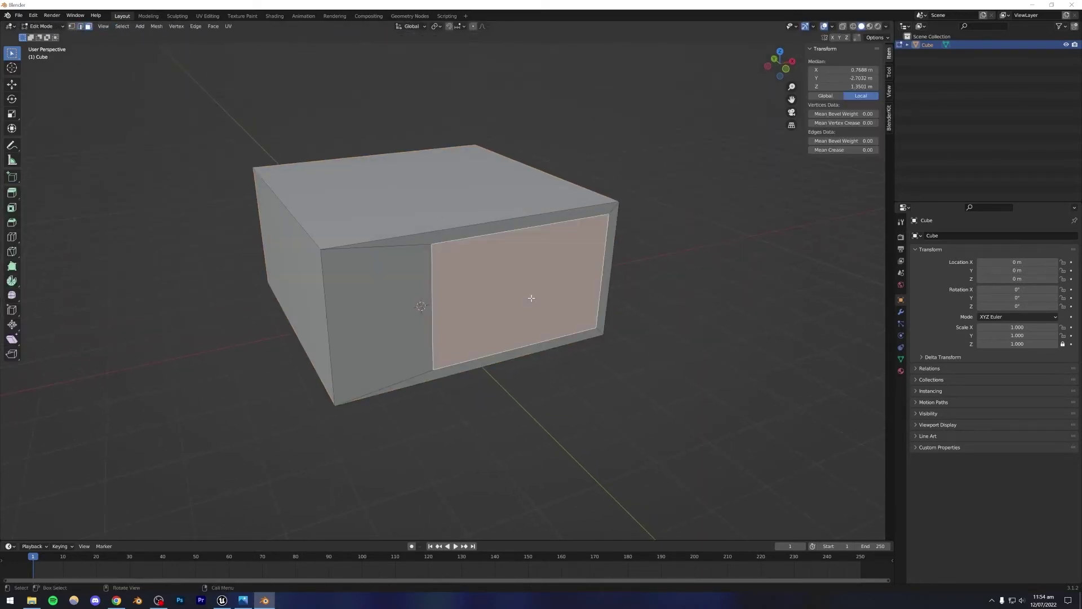
pyautogui.scroll(5, 530, 297)
pyautogui.scroll(-2, 555, 302)
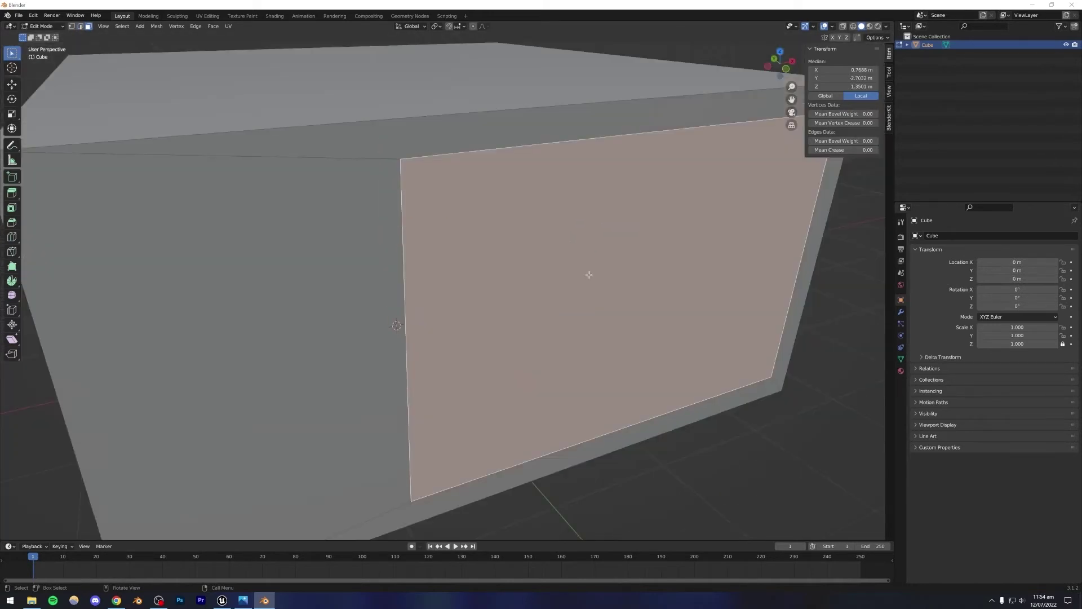
pyautogui.press('e')
pyautogui.click(593, 280)
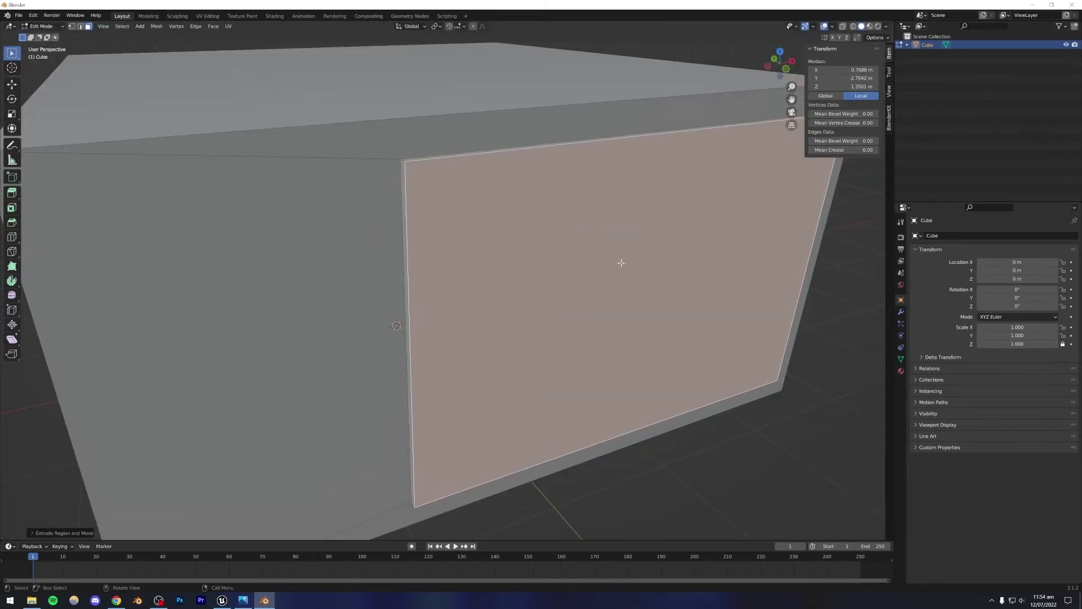
# Scale the extruded window face by about 1.04 and bring it out a further 0.02 m or so to form a frame
pyautogui.press('s')
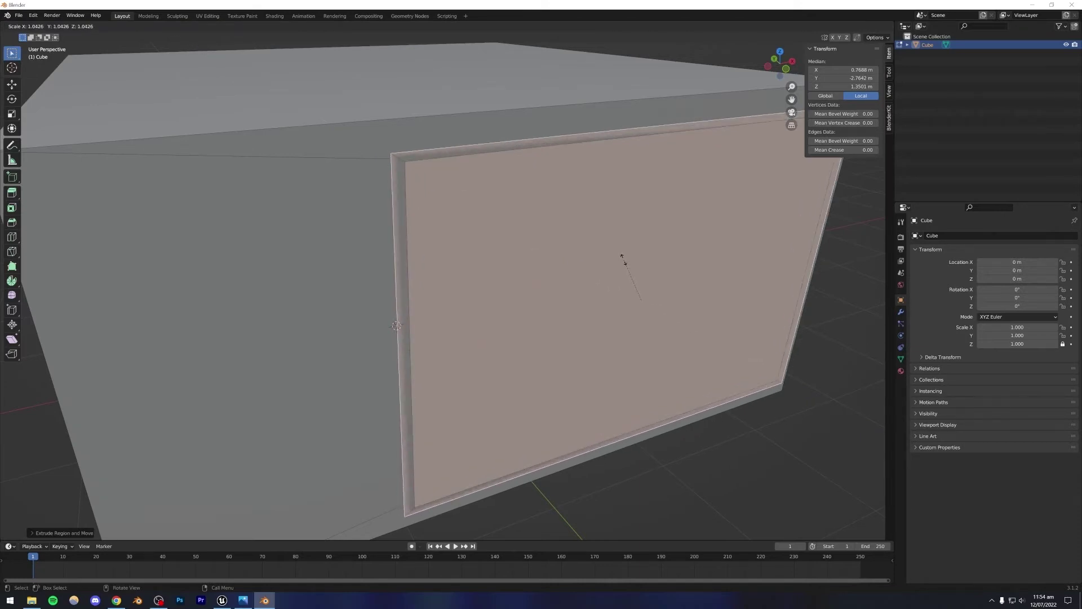
pyautogui.click(622, 259)
pyautogui.moveTo(575, 261); pyautogui.dragTo(596, 271, button='middle')
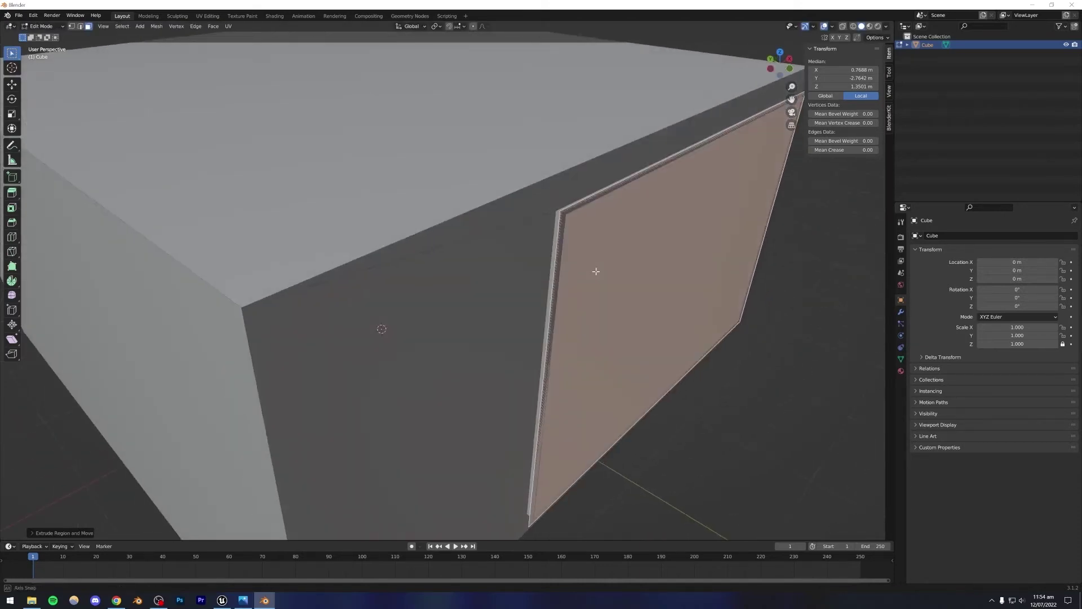
pyautogui.press('g')
pyautogui.click(631, 254)
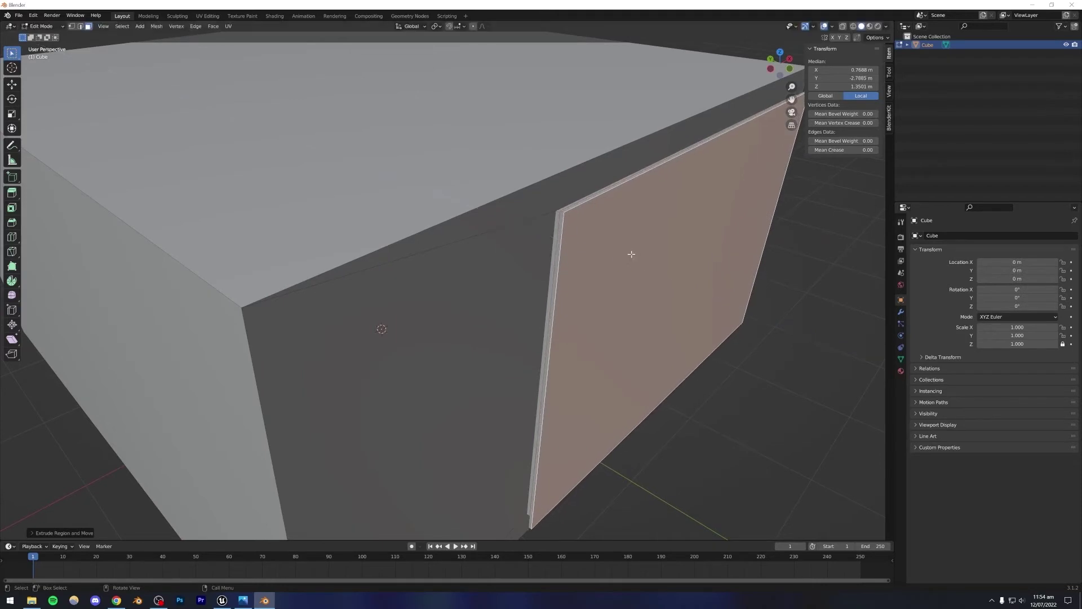
# Delete the outer window face to open the front wall and return to Object Mode
pyautogui.press('x')
pyautogui.click(604, 273)
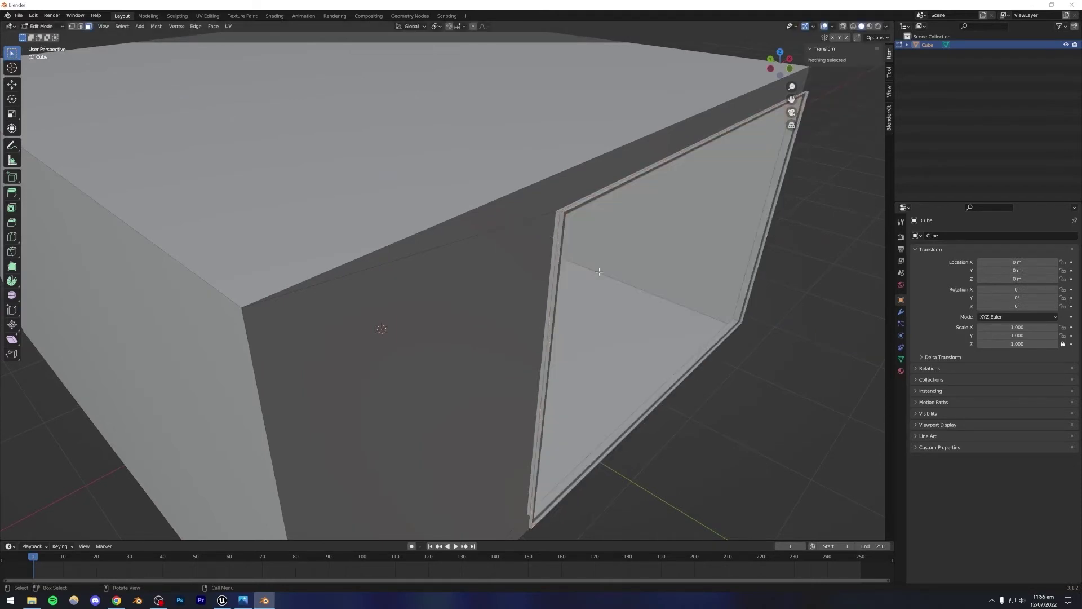
pyautogui.moveTo(599, 272); pyautogui.dragTo(570, 270, button='middle')
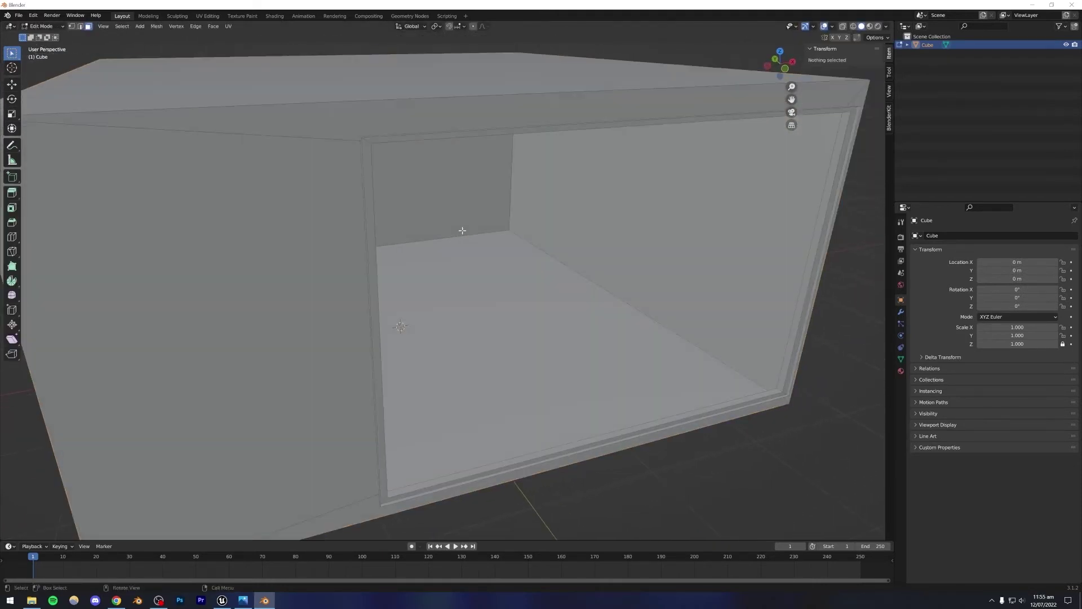
pyautogui.moveTo(453, 228); pyautogui.dragTo(496, 232, button='middle')
pyautogui.press('Tab')
# From inside the room, inset the ceiling face slightly and extrude it upward by about 0.057 m
pyautogui.scroll(5, 428, 350)
pyautogui.keyDown('alt'); pyautogui.middleClick(440, 148); pyautogui.keyUp('alt')
pyautogui.press('Tab')
pyautogui.scroll(-3, 428, 161)
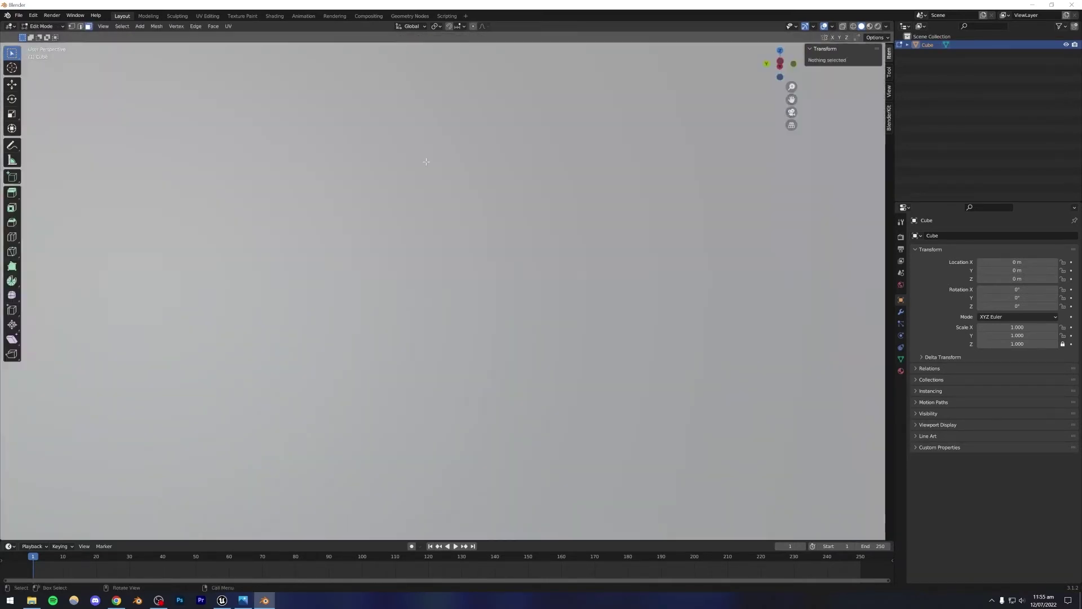
pyautogui.scroll(3, 424, 164)
pyautogui.click(284, 214)
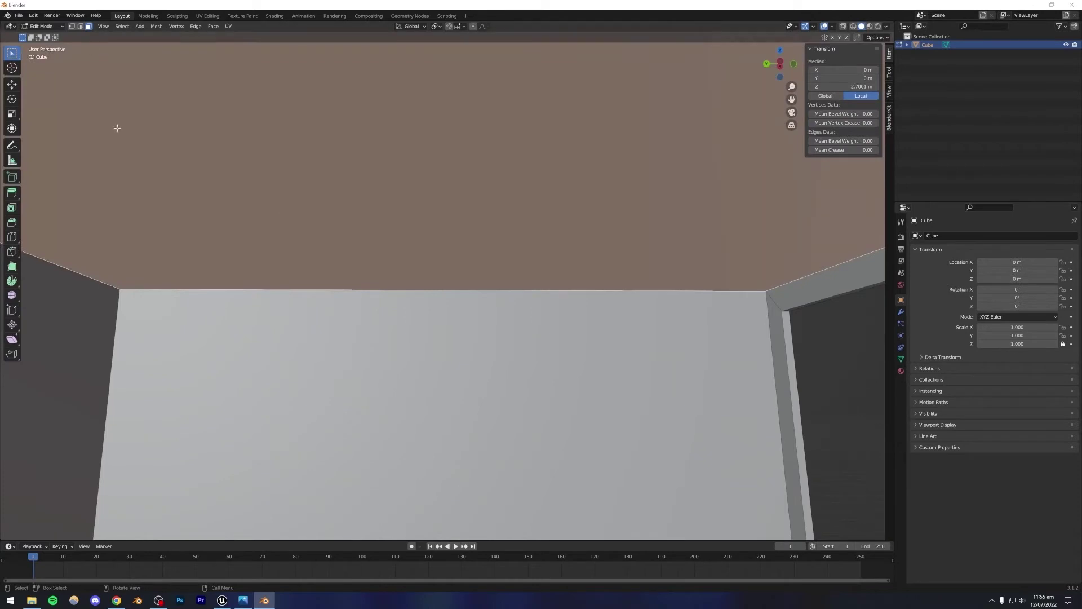
pyautogui.press('i')
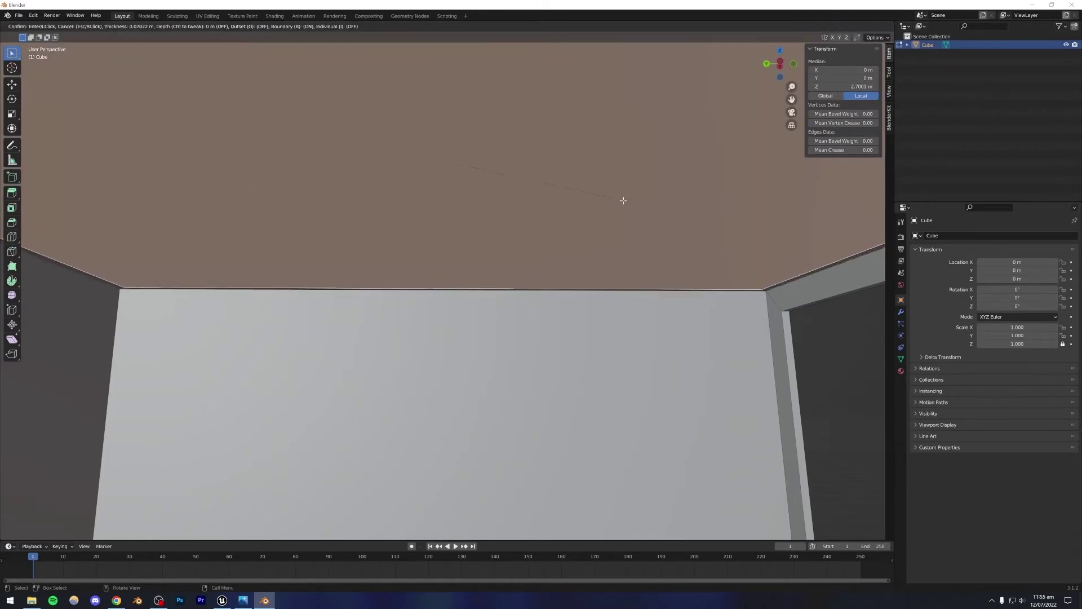
pyautogui.click(578, 201)
pyautogui.press('e')
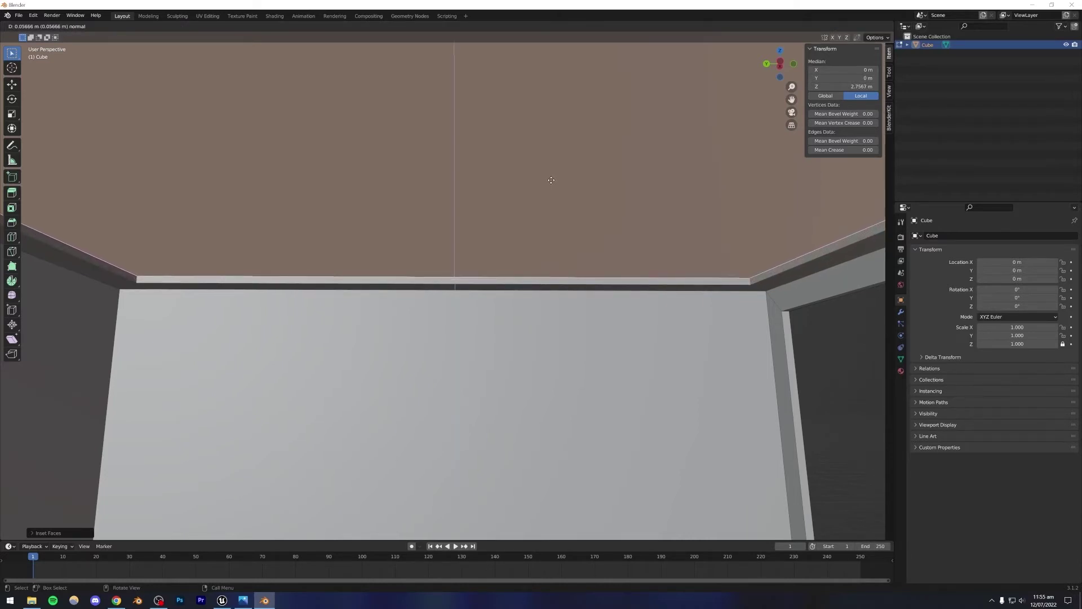
pyautogui.click(551, 180)
pyautogui.press('Tab')
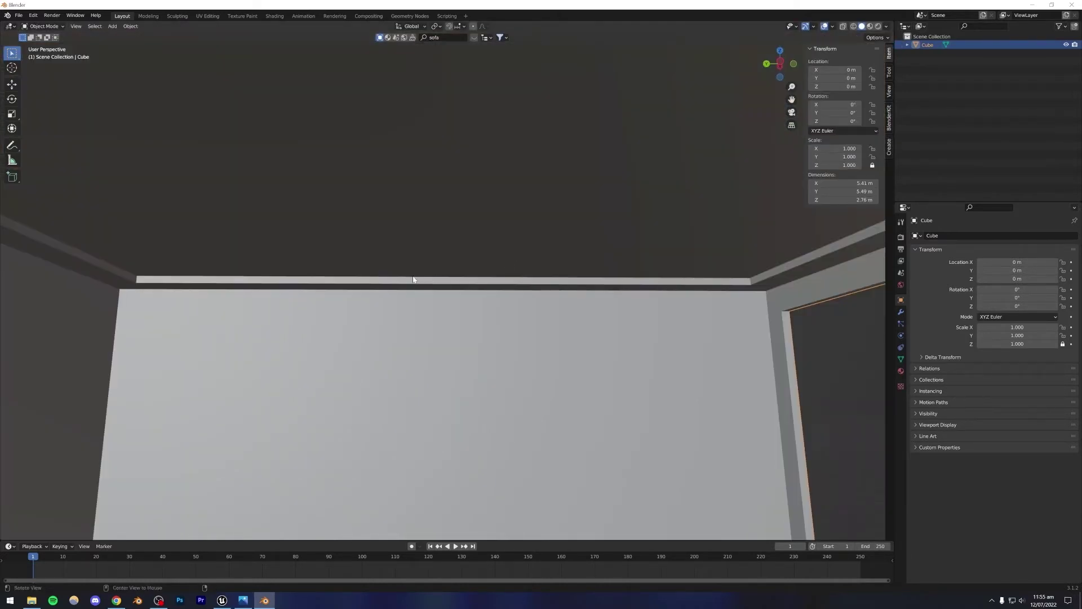
pyautogui.moveTo(513, 258); pyautogui.dragTo(391, 272, button='middle')
pyautogui.press('capslock')
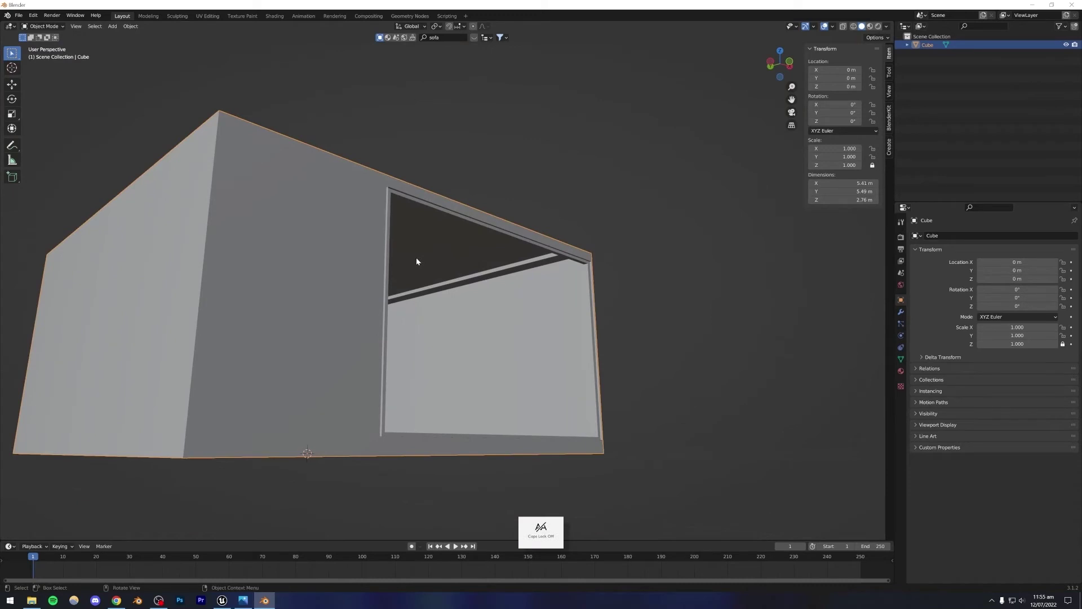
# Raise the recessed ceiling face along Z until the room box is about 2.8 m high
pyautogui.press('Tab')
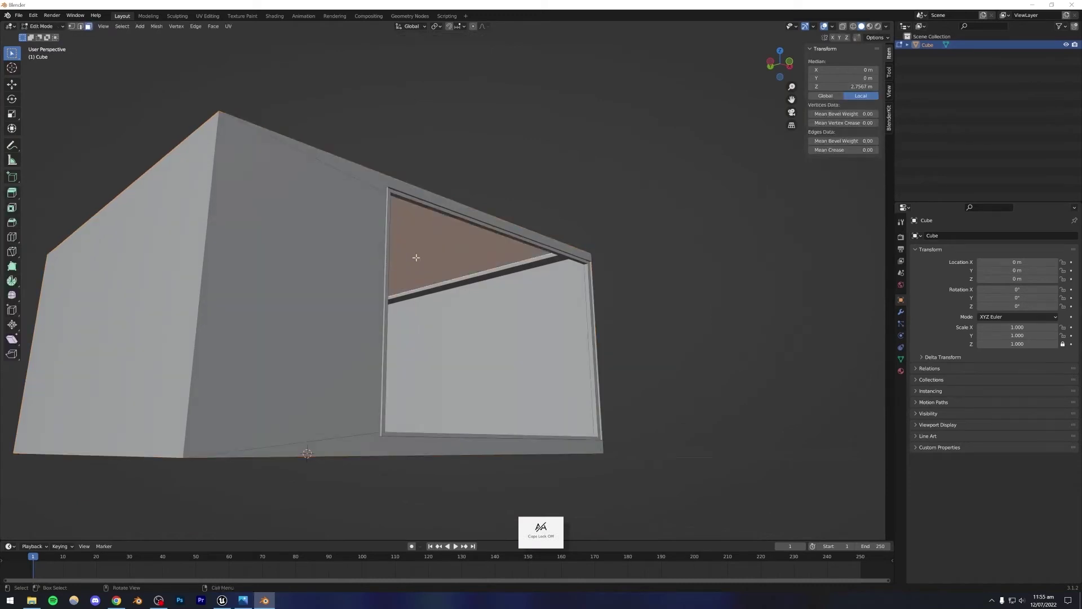
pyautogui.press('g')
pyautogui.press('z')
pyautogui.click(458, 245)
pyautogui.press('Tab')
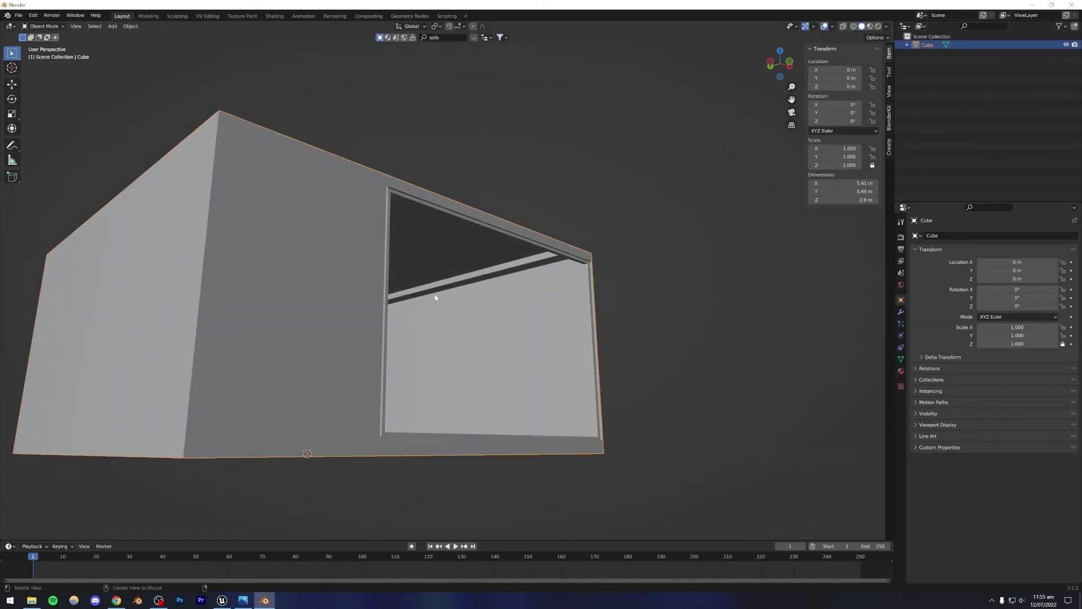
pyautogui.moveTo(434, 297); pyautogui.dragTo(562, 427, button='middle')
pyautogui.click(563, 427)
pyautogui.hotkey('ctrl', 's')
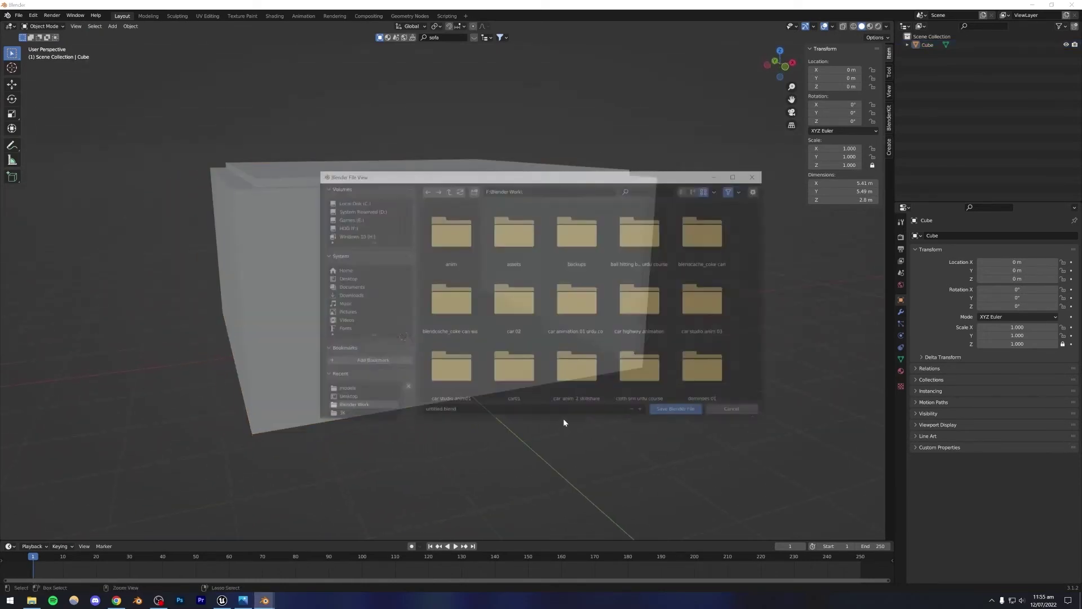
pyautogui.click(719, 412)
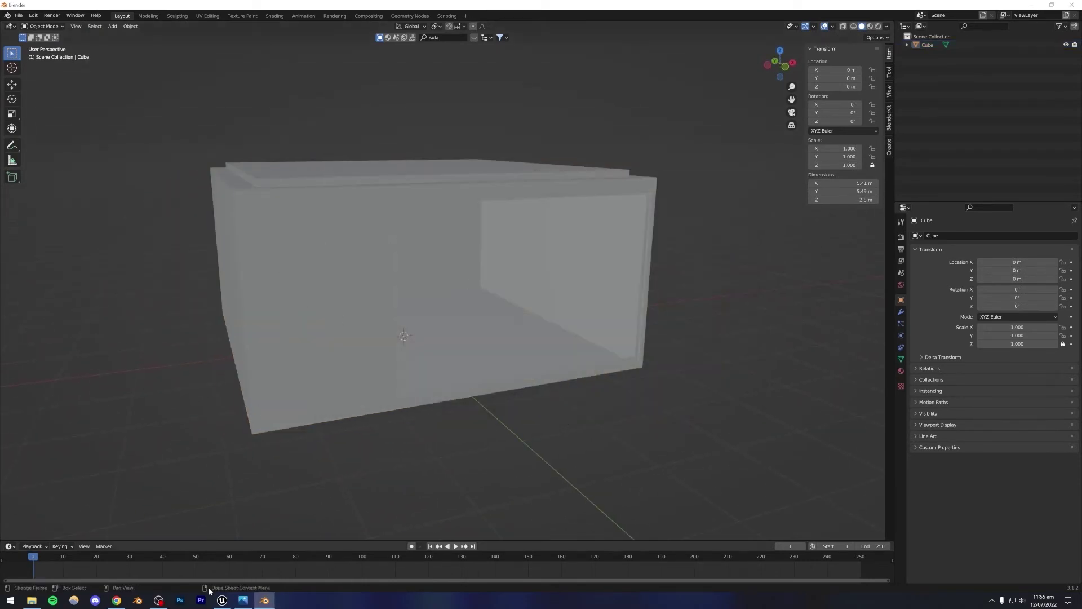
# Examine the ceiling and window opening in the reference image HighresScreenshot00001.png, then return to the model
pyautogui.click(243, 600)
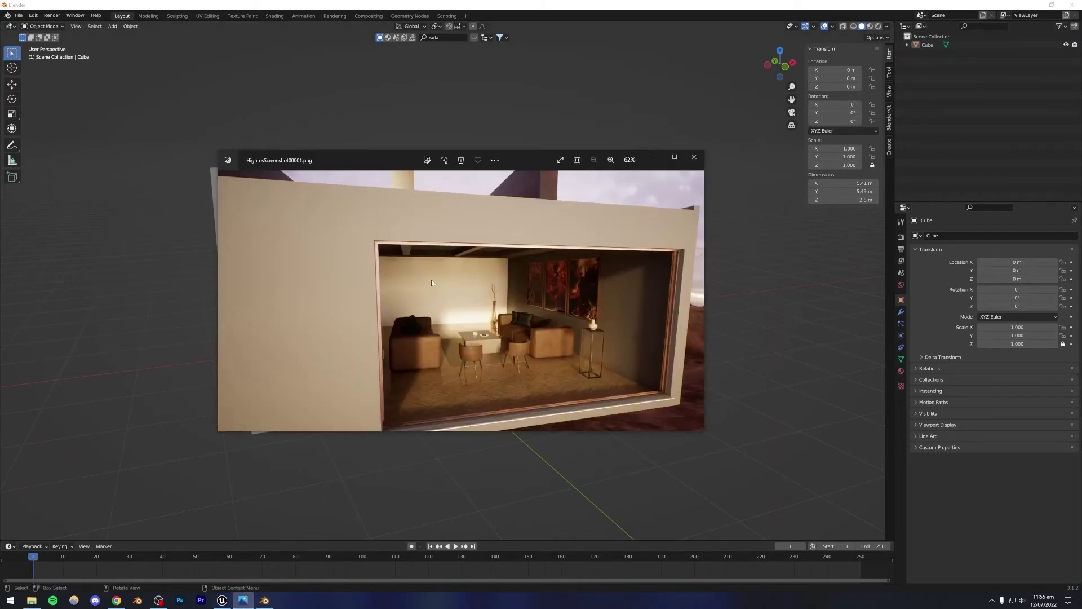
pyautogui.scroll(5, 404, 252)
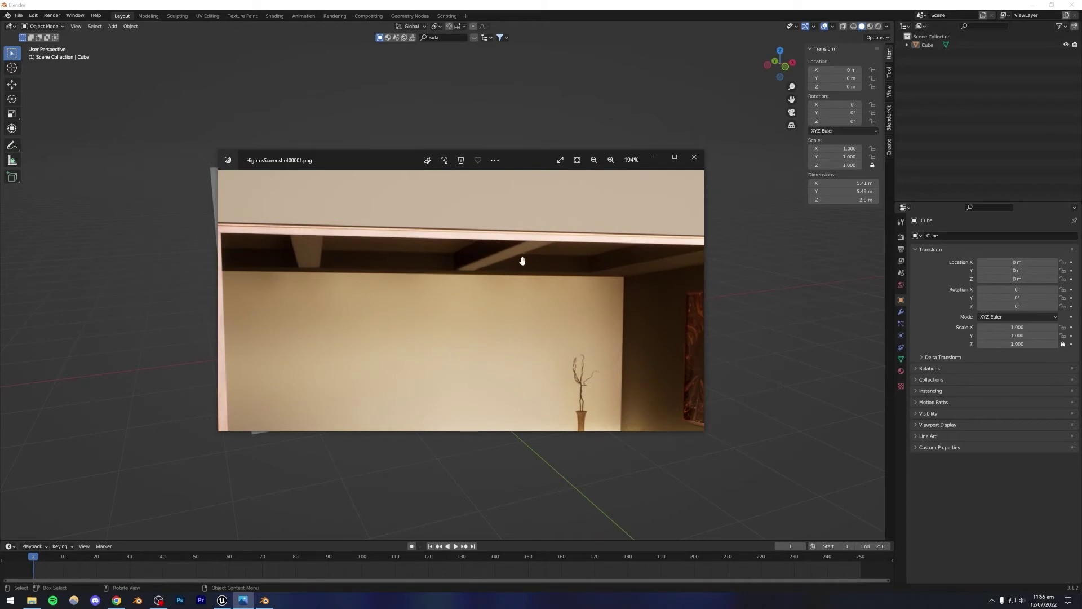
pyautogui.scroll(-5, 522, 261)
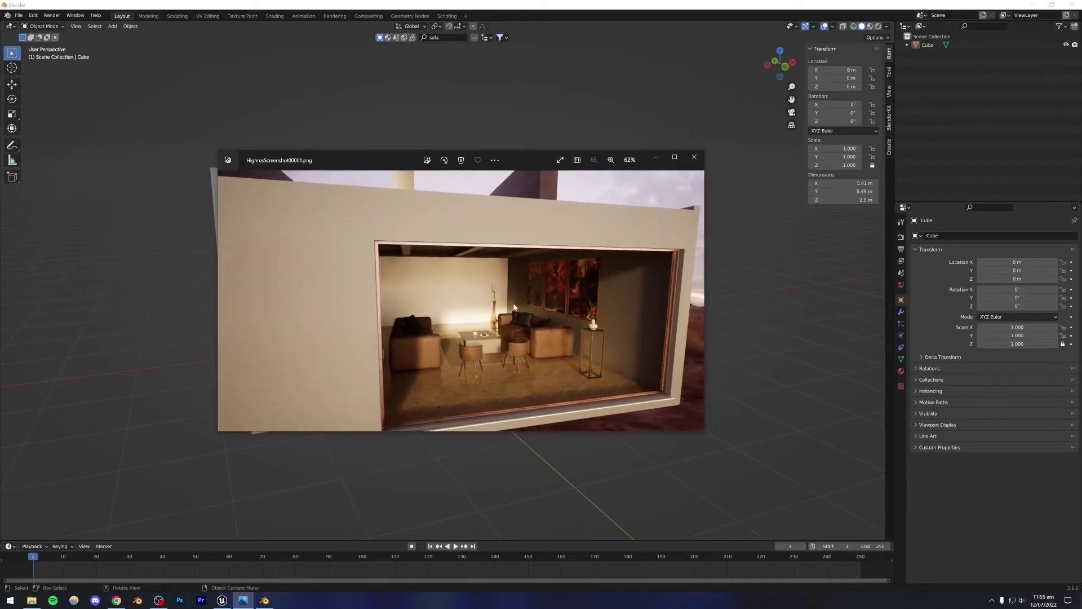
pyautogui.click(750, 313)
# Select the room box and apply Shade Smooth to it
pyautogui.click(301, 256)
pyautogui.rightClick(370, 272)
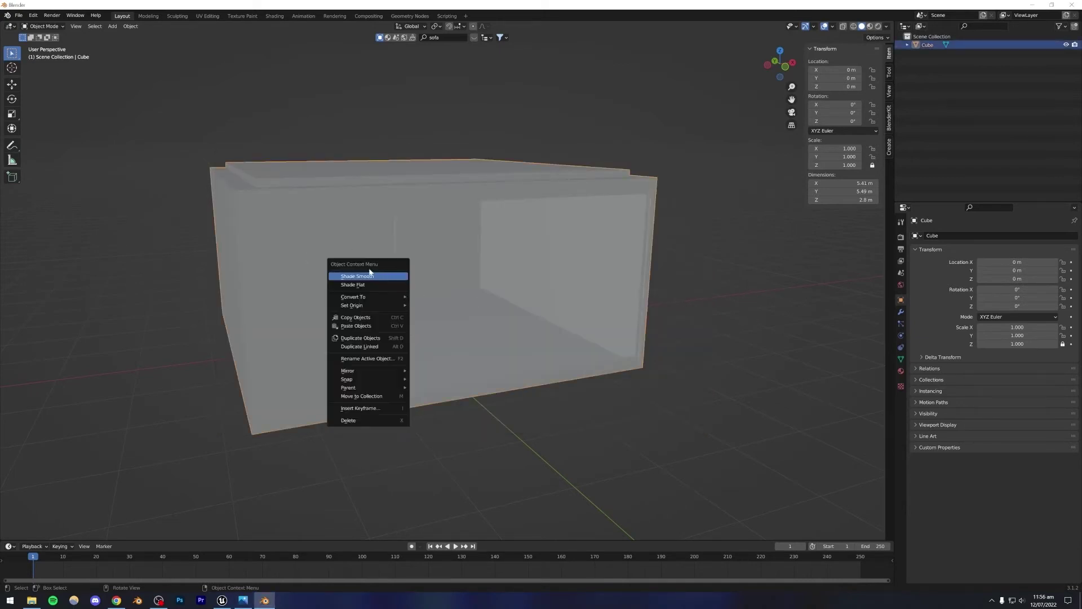
pyautogui.click(369, 275)
# In X-ray view, move the solid side wall about 1.79 m outward along X, making the room box about 7.19 m wide
pyautogui.moveTo(437, 263); pyautogui.dragTo(408, 263, button='middle')
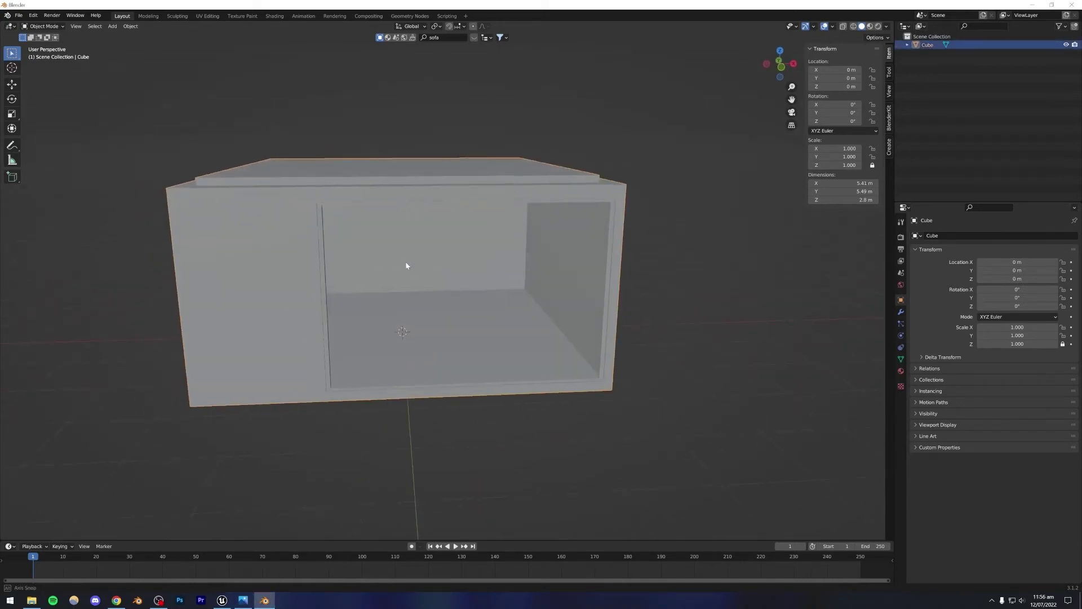
pyautogui.press('Tab')
pyautogui.moveTo(340, 258); pyautogui.dragTo(320, 268, button='middle')
pyautogui.hotkey('alt', 'z')
pyautogui.click(226, 277)
pyautogui.moveTo(389, 282); pyautogui.dragTo(415, 259, button='middle')
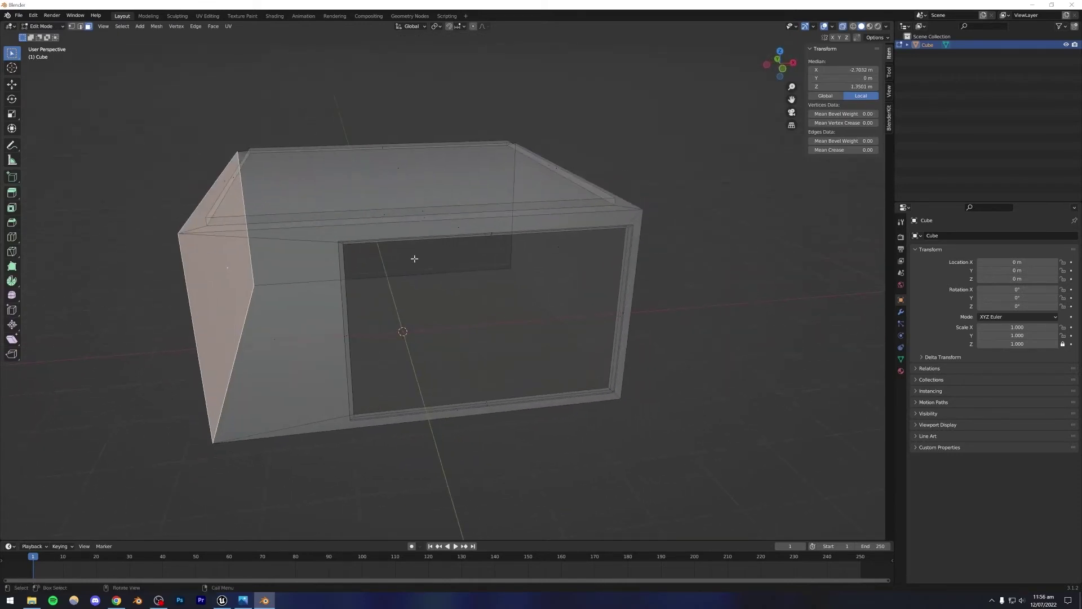
pyautogui.press('g')
pyautogui.press('x')
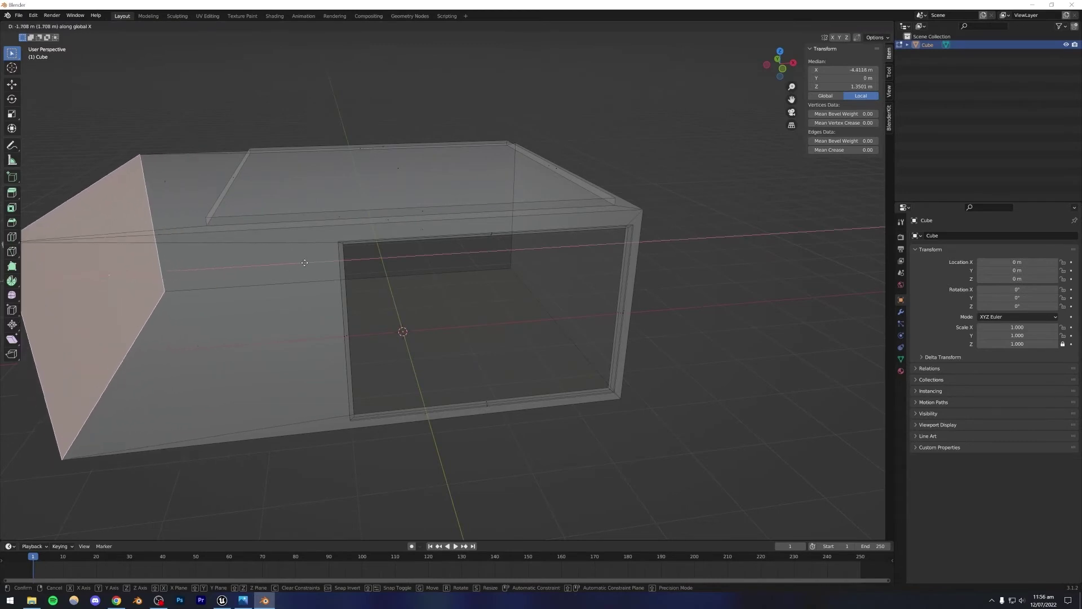
pyautogui.click(290, 263)
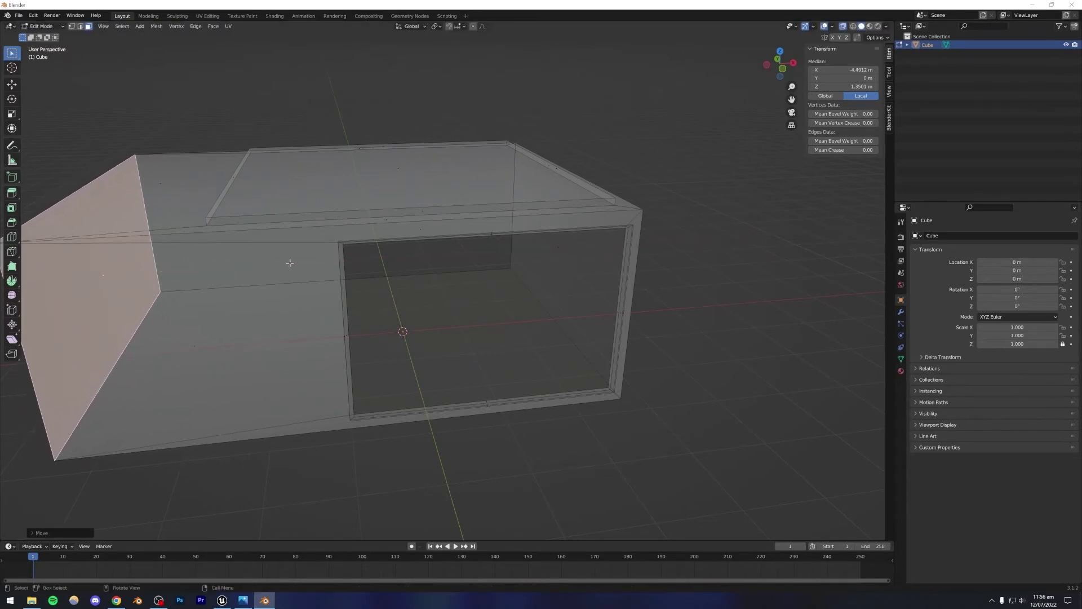
pyautogui.press('Tab')
pyautogui.moveTo(290, 261); pyautogui.dragTo(391, 281, button='middle')
pyautogui.scroll(4, 371, 283)
pyautogui.scroll(-5, 391, 281)
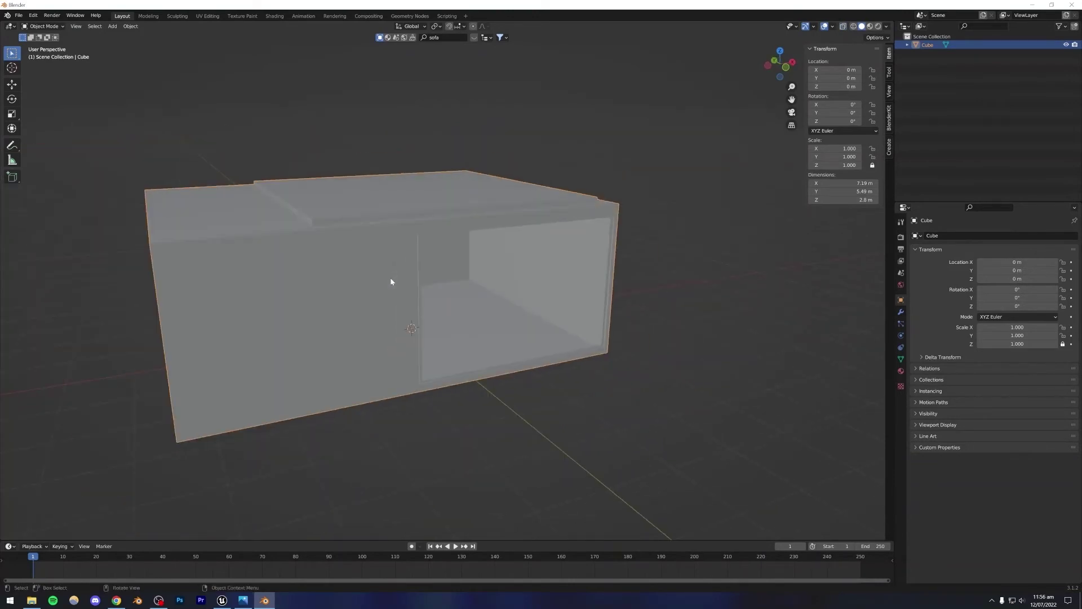
# Unwrap all faces of the room box with Smart UV Project using the default settings
pyautogui.press('Tab')
pyautogui.press('a')
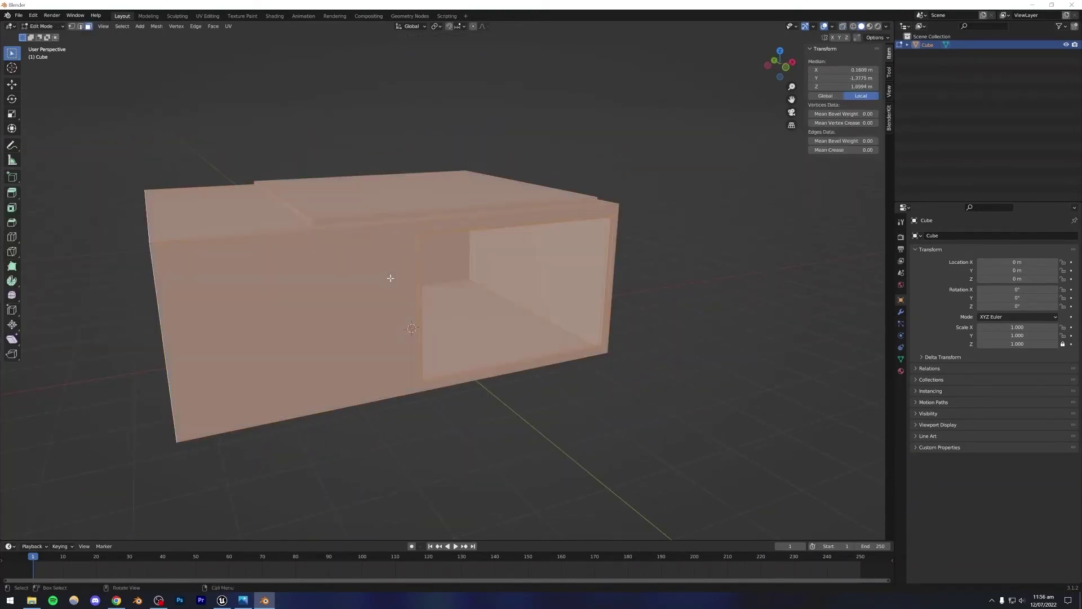
pyautogui.press('u')
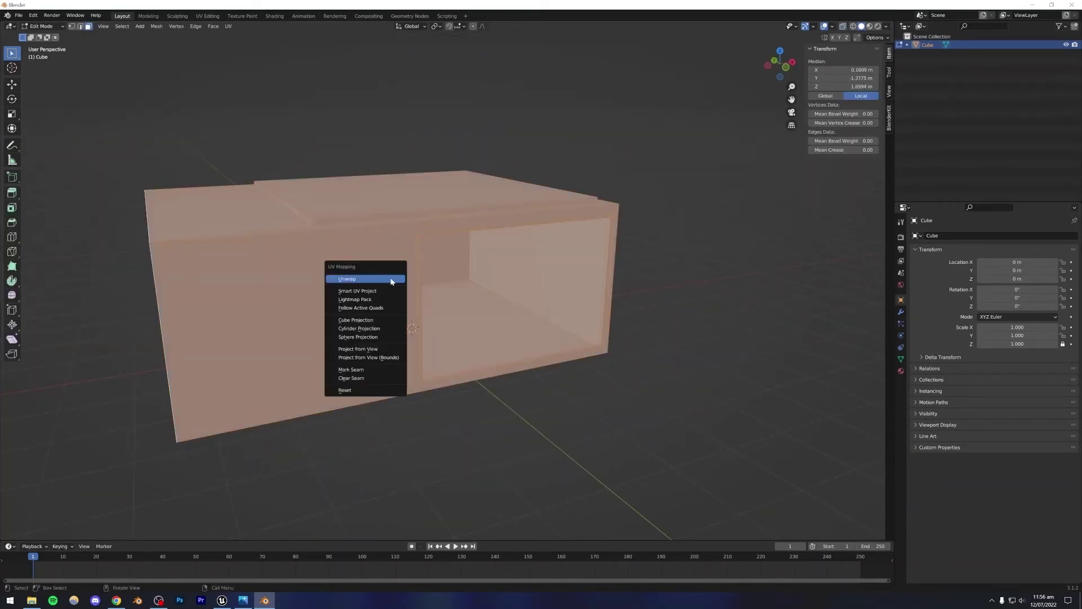
pyautogui.click(356, 291)
pyautogui.press('Return')
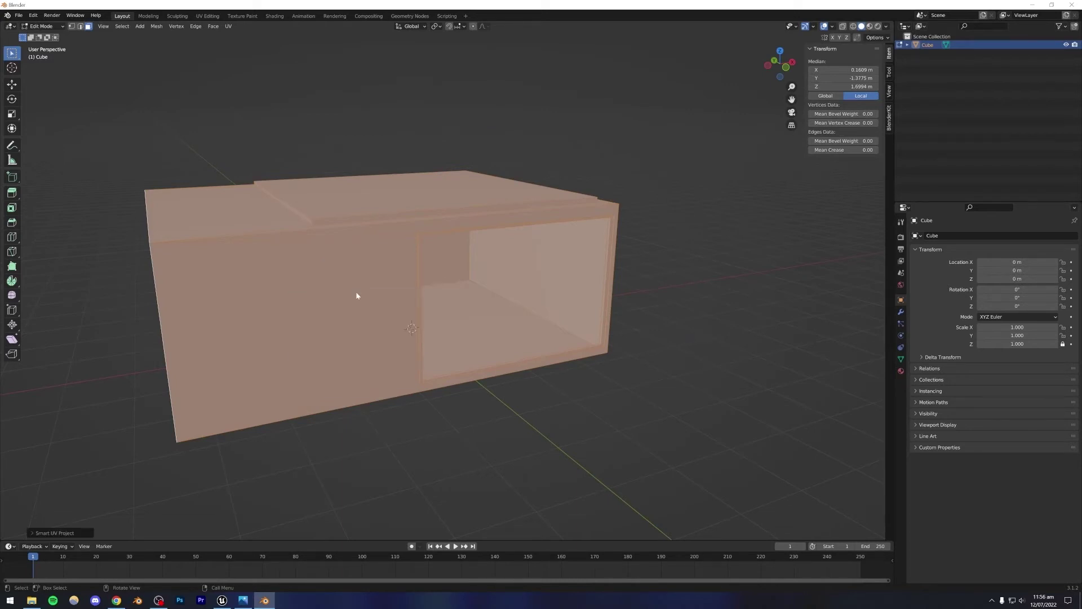
pyautogui.press('Tab')
# Inspect the unwrapped room box and its window opening from several angles in Edit Mode
pyautogui.moveTo(304, 305); pyautogui.dragTo(339, 308, button='middle')
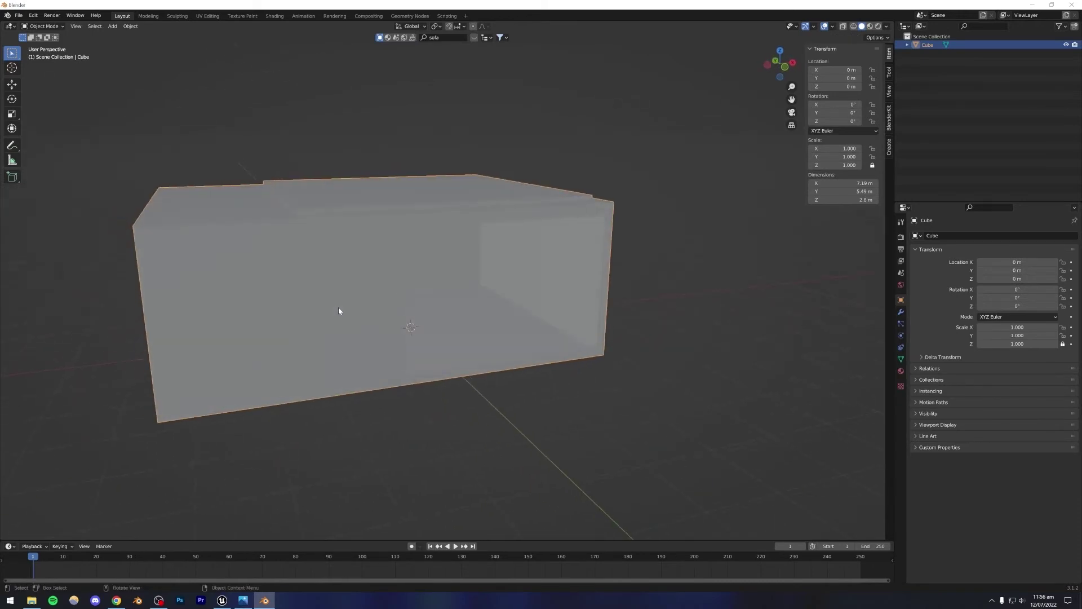
pyautogui.moveTo(459, 324); pyautogui.dragTo(400, 368, button='middle')
pyautogui.scroll(6, 418, 363)
pyautogui.keyDown('alt'); pyautogui.moveTo(437, 366); pyautogui.dragTo(414, 368); pyautogui.keyUp('alt')
pyautogui.scroll(-4, 414, 368)
pyautogui.press('Tab')
pyautogui.moveTo(354, 359); pyautogui.dragTo(374, 353, button='middle')
pyautogui.scroll(-3, 374, 352)
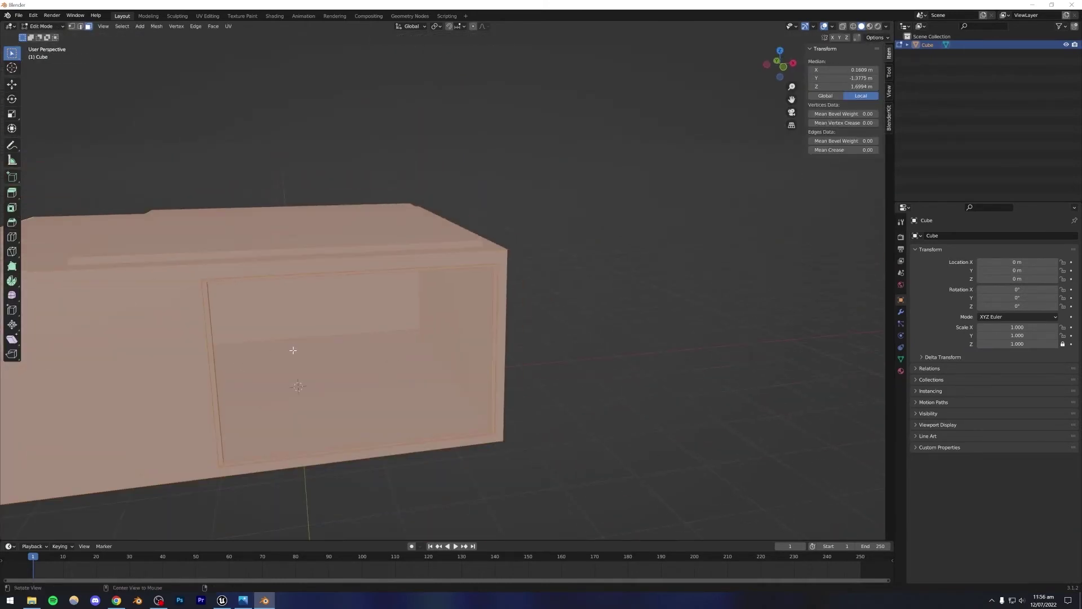
pyautogui.moveTo(292, 349); pyautogui.dragTo(346, 306, button='middle')
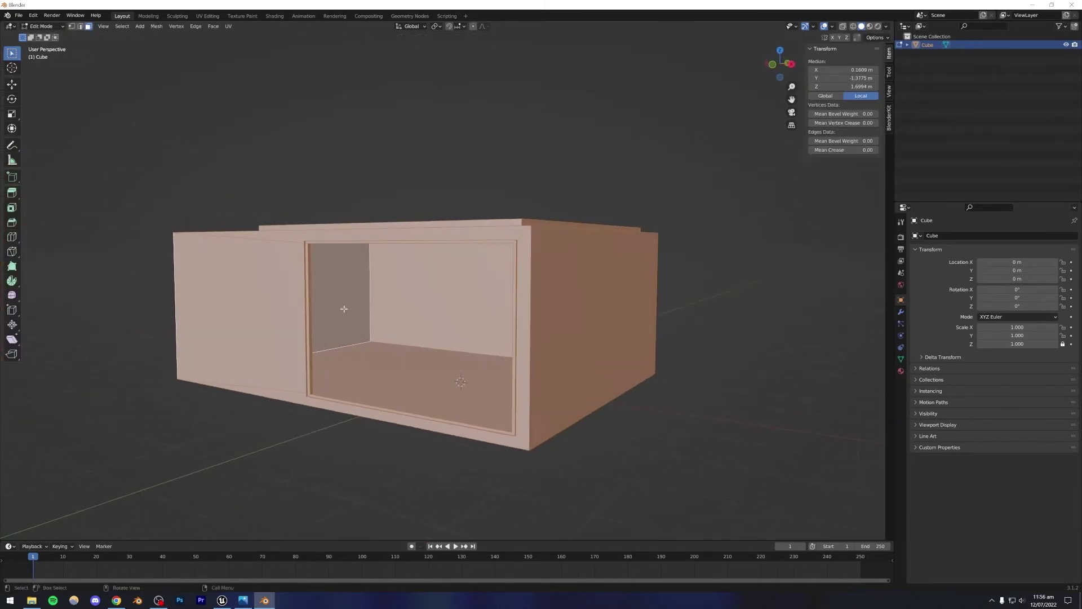
# Select the side, back and window wall faces of the room and separate the selection into its own object
pyautogui.click(326, 310)
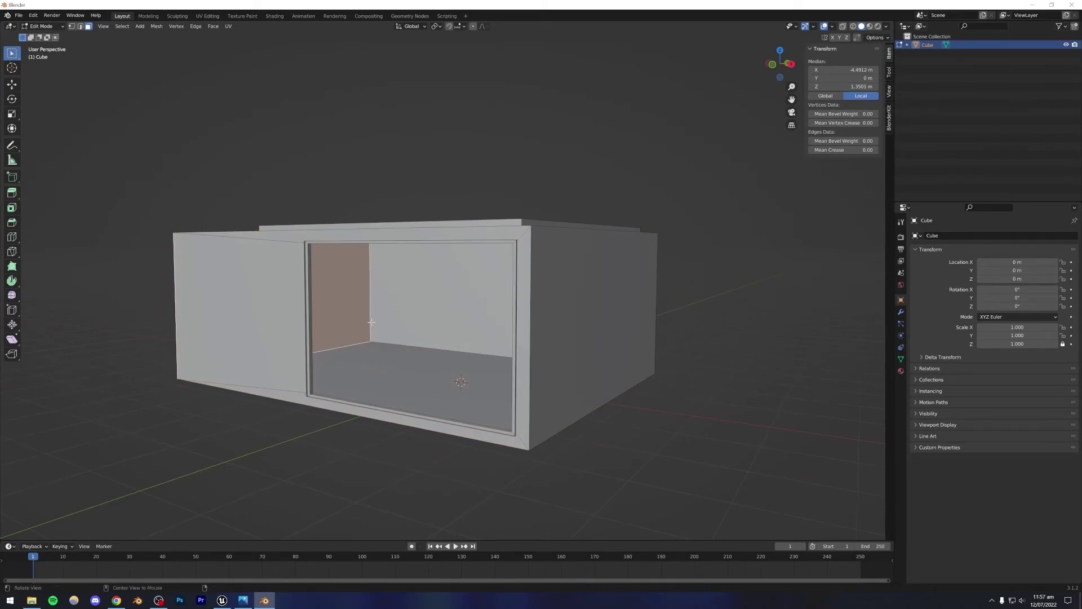
pyautogui.moveTo(421, 350); pyautogui.dragTo(546, 319, button='middle')
pyautogui.keyDown('shift'); pyautogui.click(411, 333); pyautogui.keyUp('shift')
pyautogui.keyDown('shift'); pyautogui.click(546, 319); pyautogui.keyUp('shift')
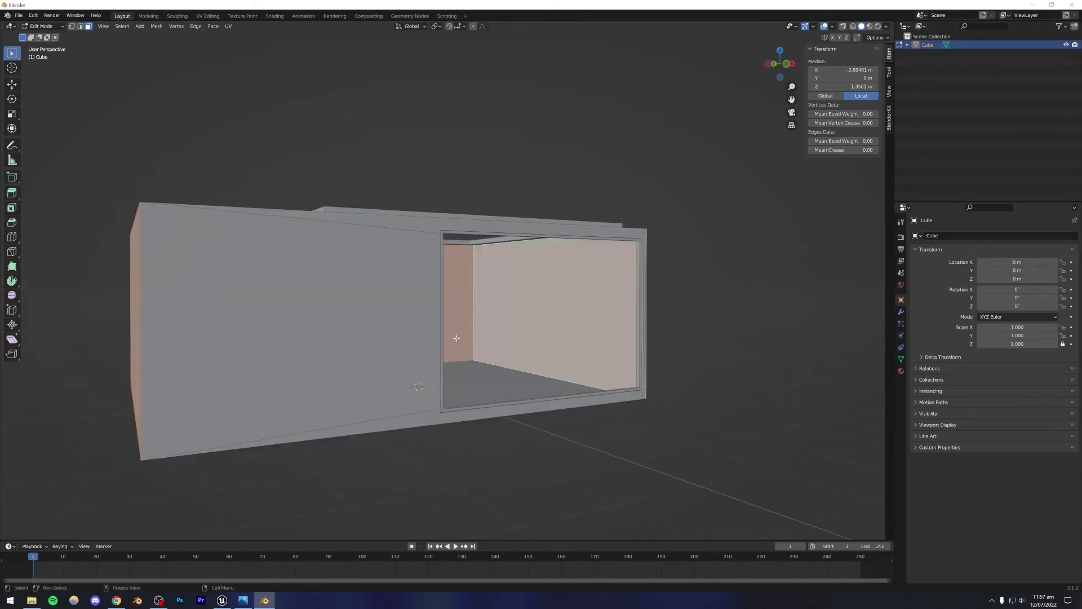
pyautogui.keyDown('shift'); pyautogui.click(379, 341); pyautogui.keyUp('shift')
pyautogui.keyDown('shift'); pyautogui.click(397, 417); pyautogui.keyUp('shift')
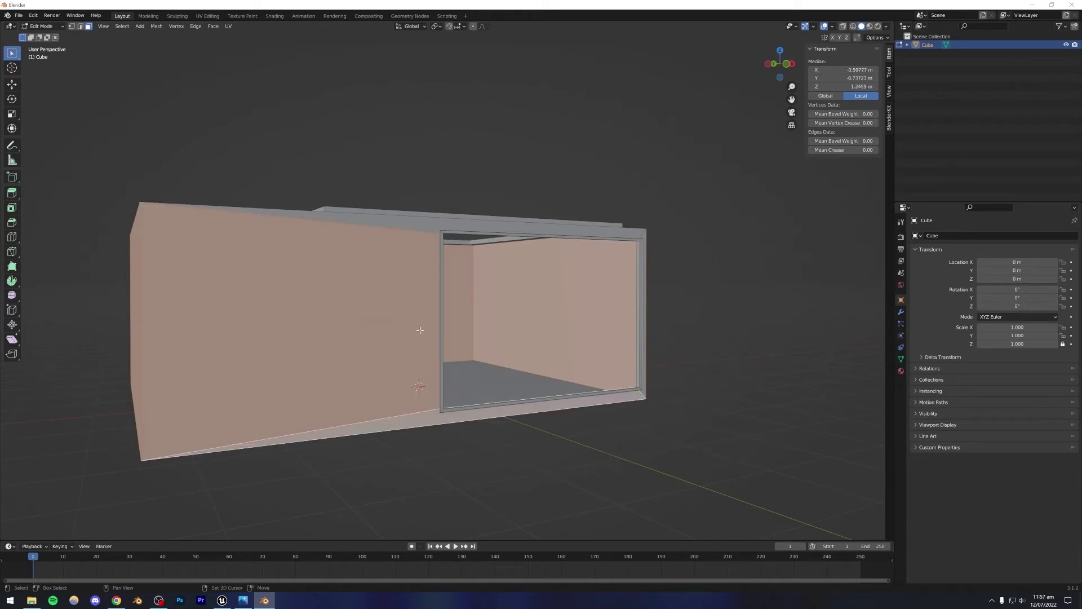
pyautogui.keyDown('shift'); pyautogui.click(423, 222); pyautogui.keyUp('shift')
pyautogui.moveTo(423, 221); pyautogui.dragTo(420, 323, button='middle')
pyautogui.press('p')
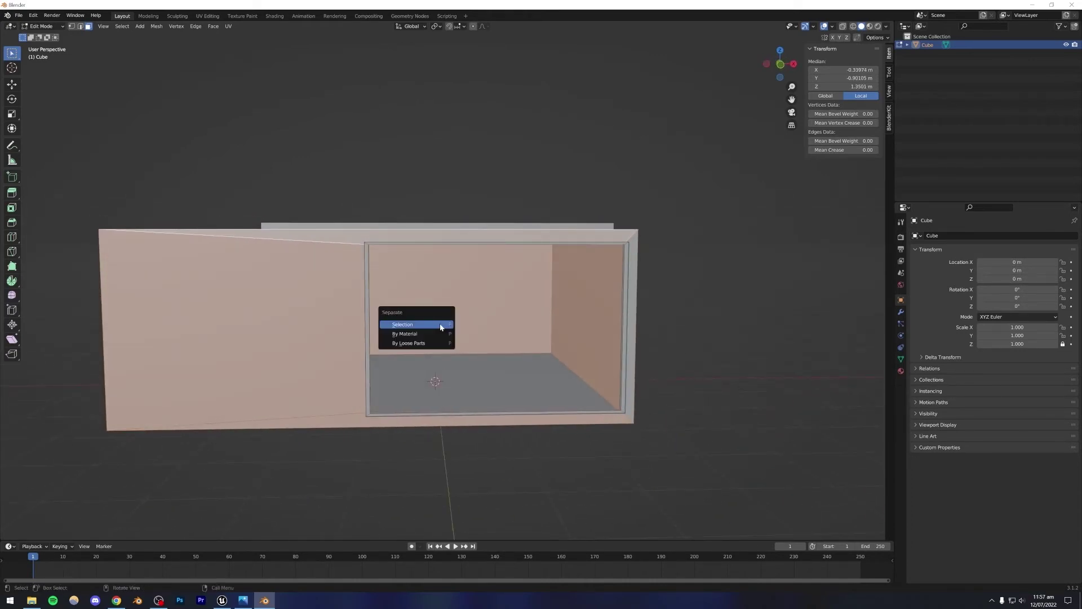
pyautogui.click(402, 324)
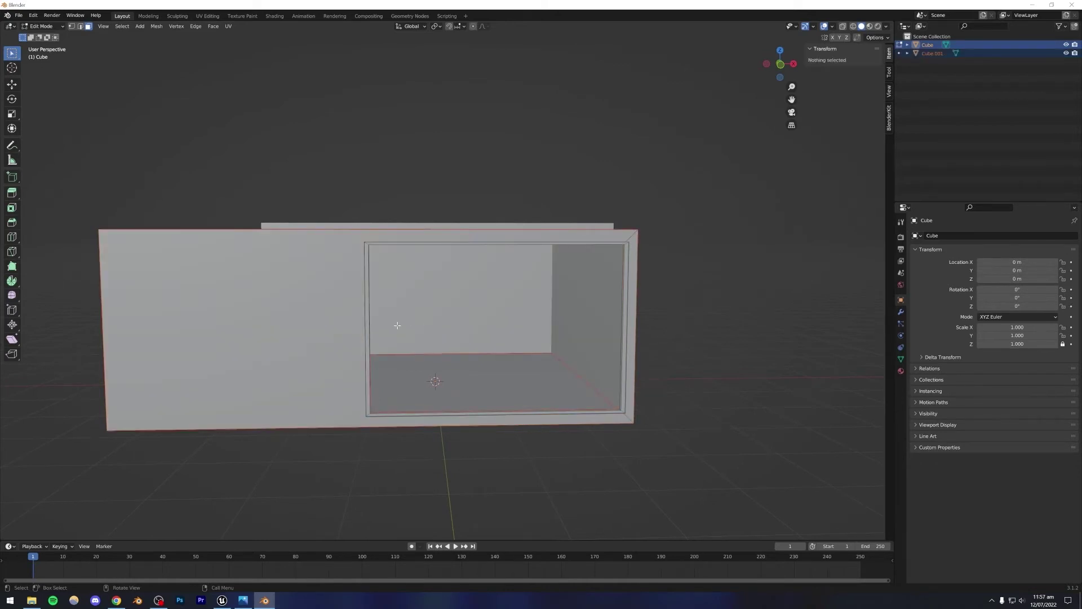
# Try to move the separated wall object away from the floor and ceiling, cancelling each move
pyautogui.press('Tab')
pyautogui.moveTo(397, 325); pyautogui.dragTo(375, 331, button='middle')
pyautogui.click(320, 333)
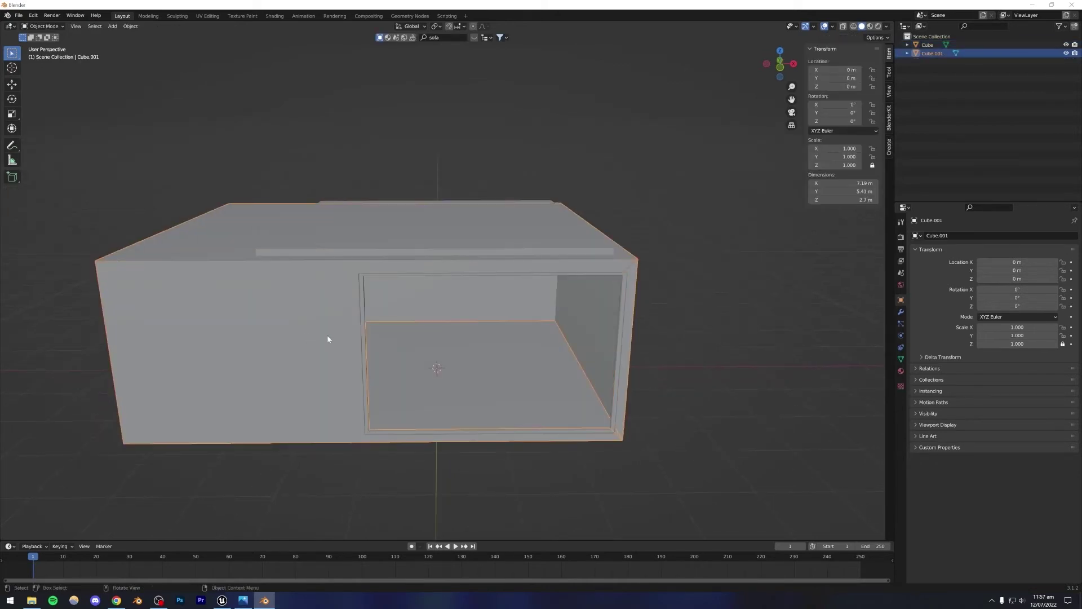
pyautogui.press('g')
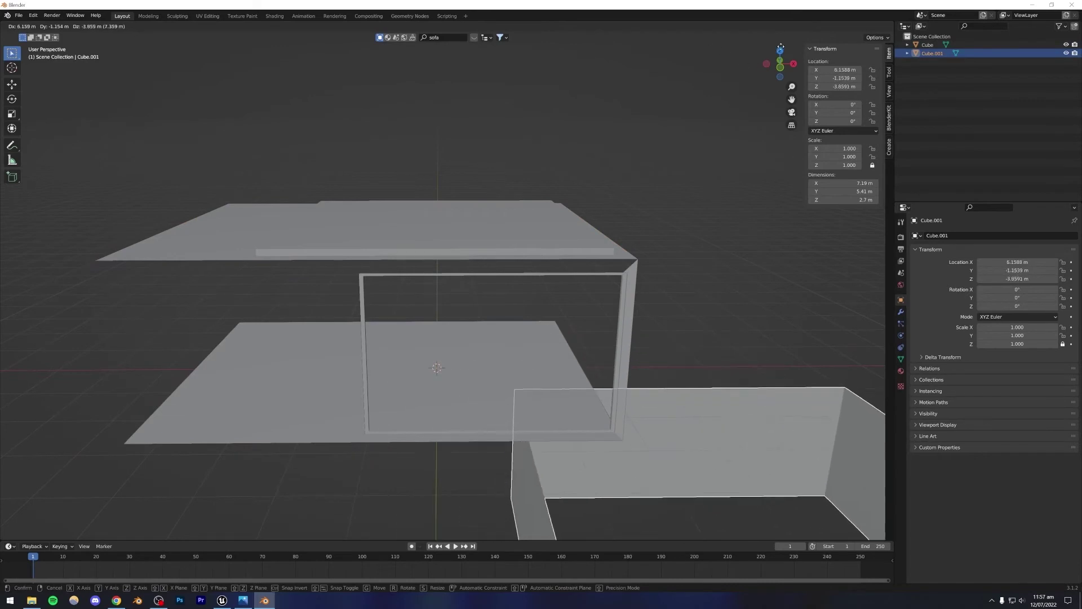
pyautogui.press('Escape')
pyautogui.moveTo(562, 410); pyautogui.dragTo(483, 338, button='middle')
pyautogui.press('g')
pyautogui.press('Escape')
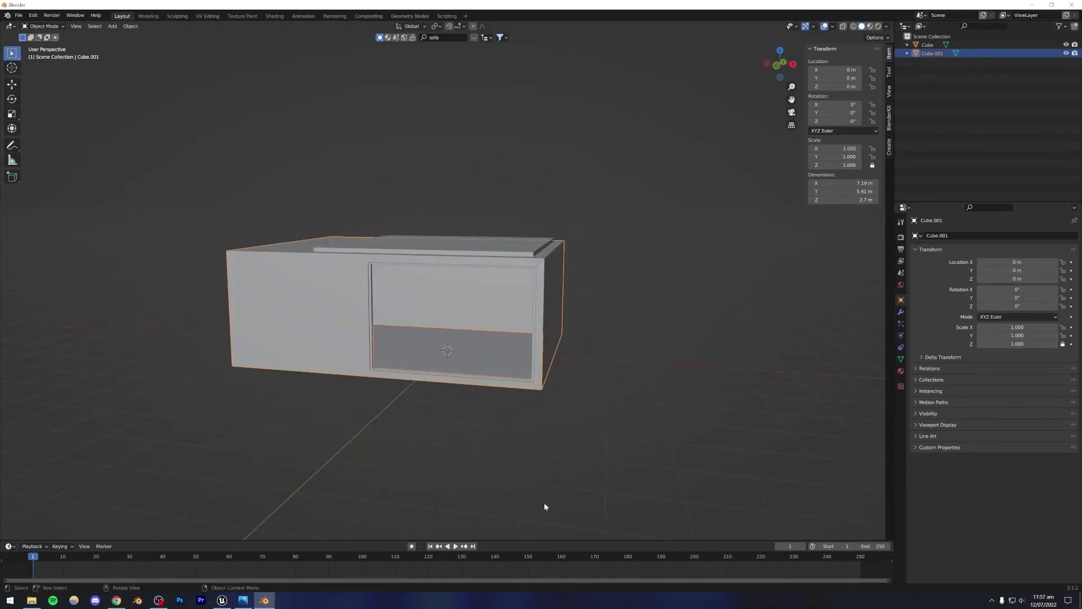
# Examine the separated wall object around its side wall and the window wall's corner
pyautogui.click(661, 357)
pyautogui.moveTo(462, 394); pyautogui.dragTo(570, 394, button='middle')
pyautogui.click(482, 346)
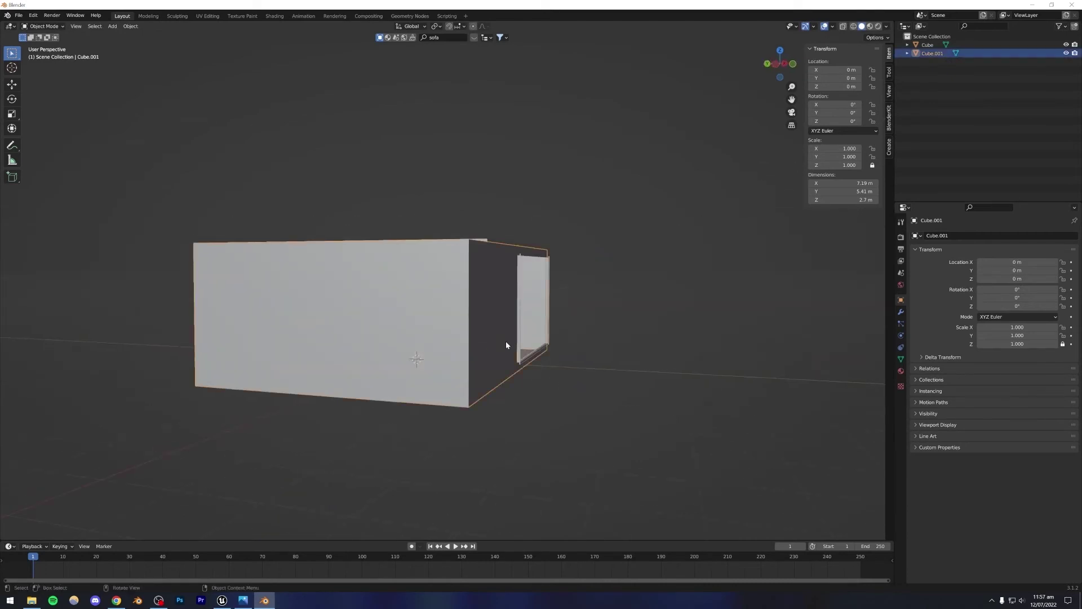
pyautogui.press('Tab')
pyautogui.scroll(6, 505, 341)
pyautogui.scroll(-8, 574, 340)
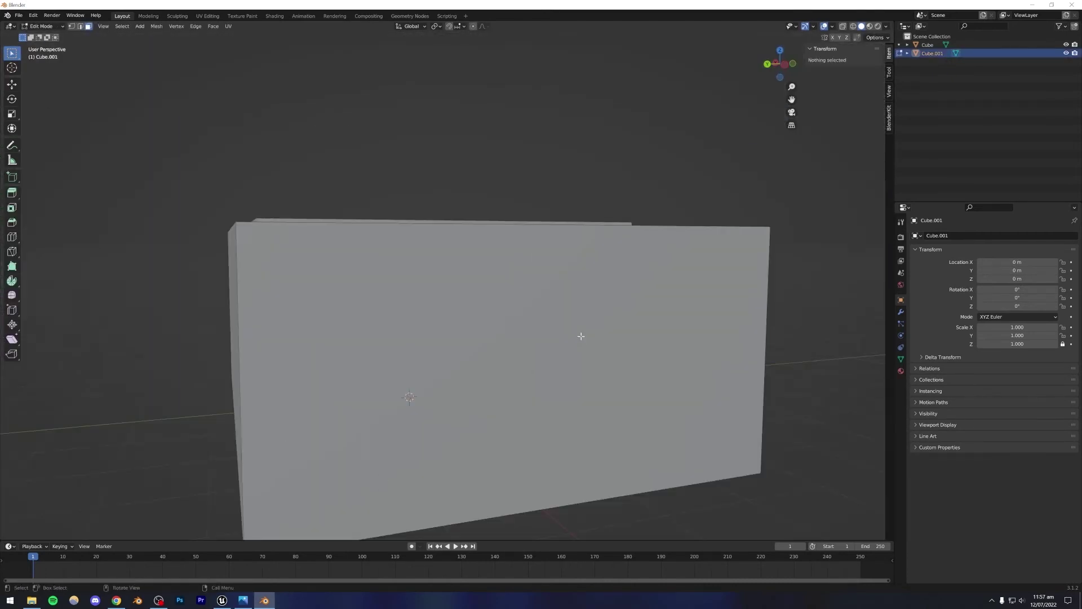
pyautogui.press('Tab')
# Undo the wall separation to restore the room as a single mesh
pyautogui.keyDown('shift'); pyautogui.click(484, 317); pyautogui.keyUp('shift')
pyautogui.keyDown('shift'); pyautogui.click(482, 316); pyautogui.keyUp('shift')
pyautogui.keyDown('shift'); pyautogui.click(480, 316); pyautogui.keyUp('shift')
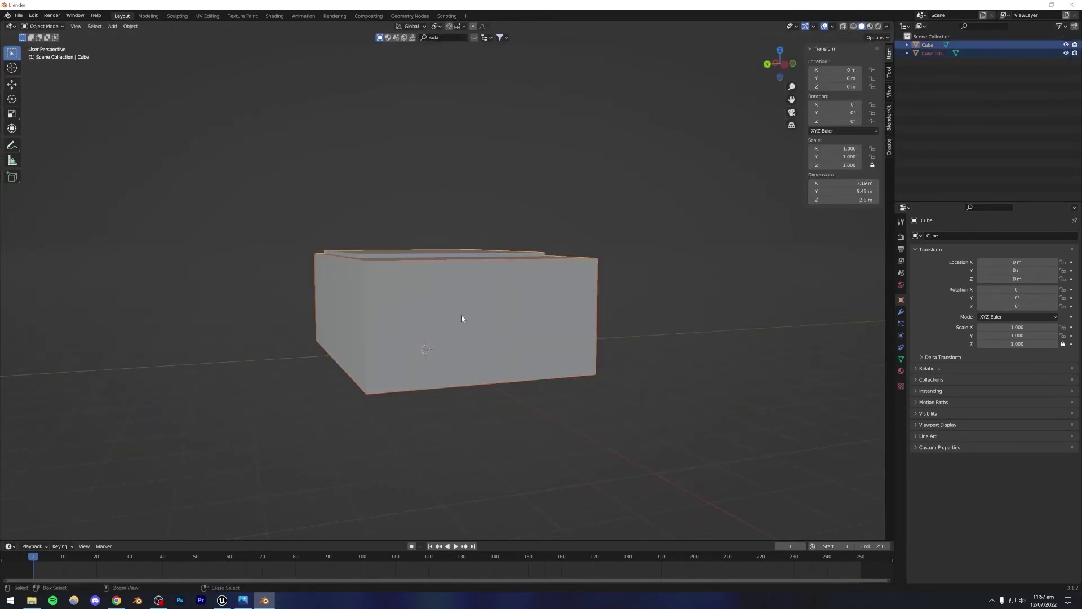
pyautogui.press('Tab')
pyautogui.press('a')
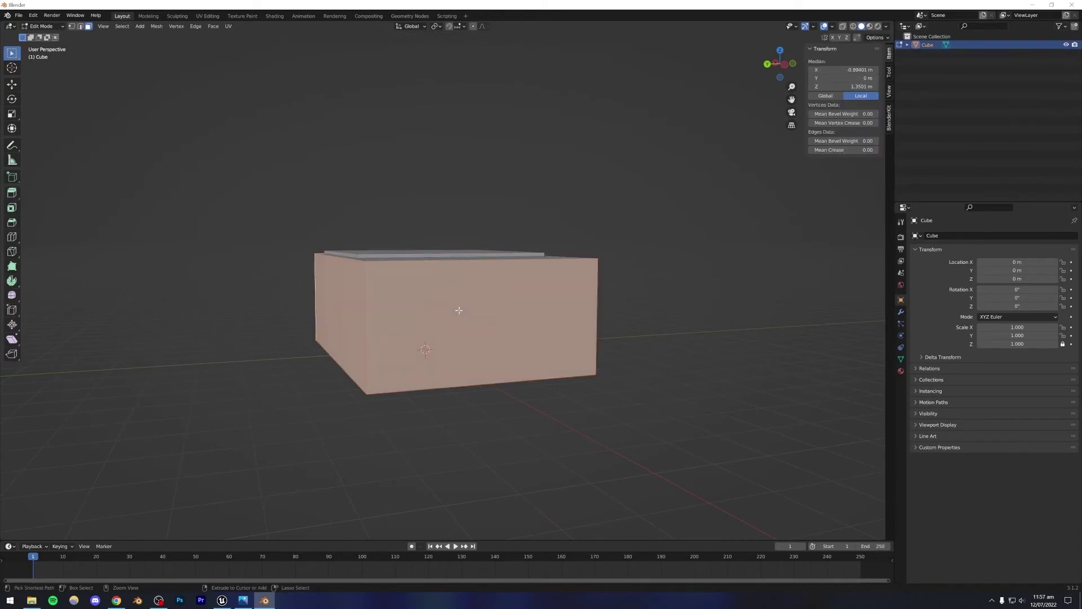
pyautogui.hotkey('alt', 'a')
pyautogui.press('a')
pyautogui.press('Tab')
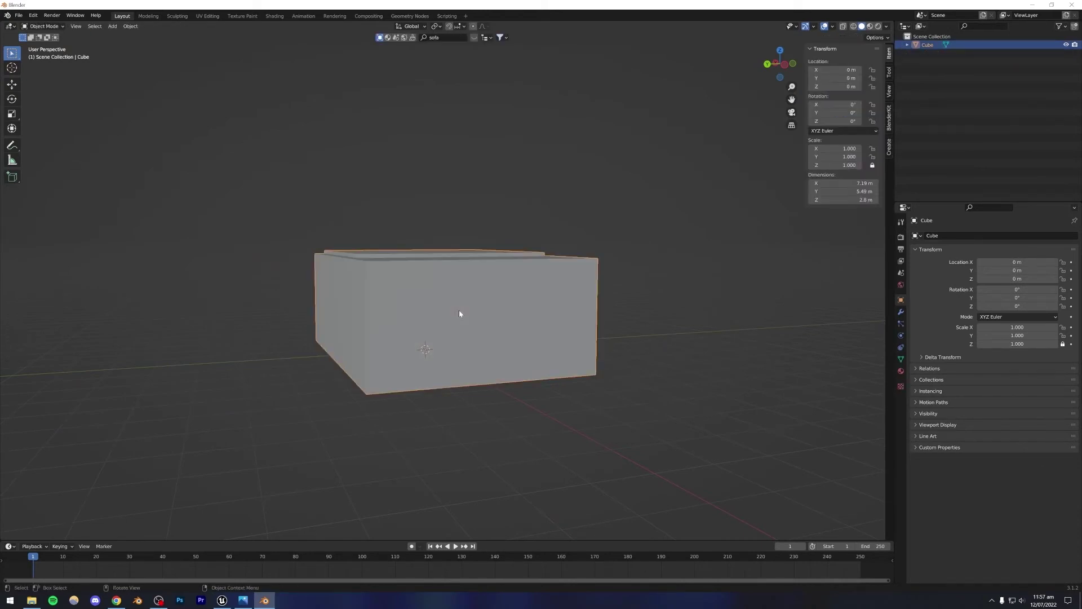
pyautogui.press('Tab')
# Select all faces of the window wall around the opening, including the narrow strip beside the corner
pyautogui.press('Tab')
pyautogui.scroll(9, 459, 310)
pyautogui.scroll(-1, 466, 310)
pyautogui.moveTo(458, 310); pyautogui.dragTo(335, 296, button='middle')
pyautogui.scroll(-5, 342, 313)
pyautogui.press('Tab')
pyautogui.click(318, 268)
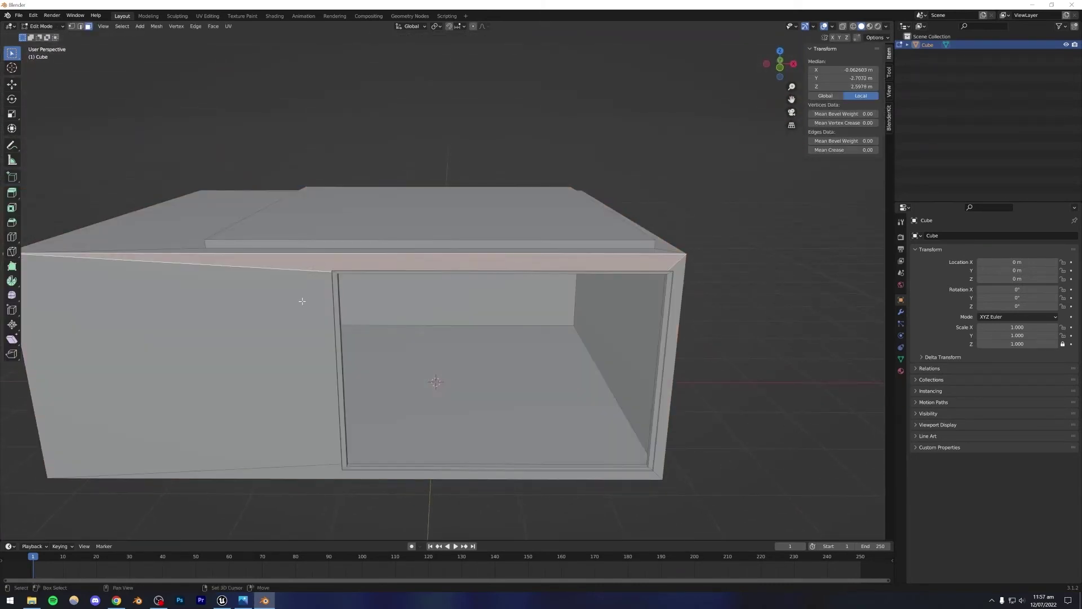
pyautogui.keyDown('shift'); pyautogui.click(302, 301); pyautogui.keyUp('shift')
pyautogui.keyDown('shift'); pyautogui.click(331, 472); pyautogui.keyUp('shift')
pyautogui.keyDown('shift'); pyautogui.click(664, 425); pyautogui.keyUp('shift')
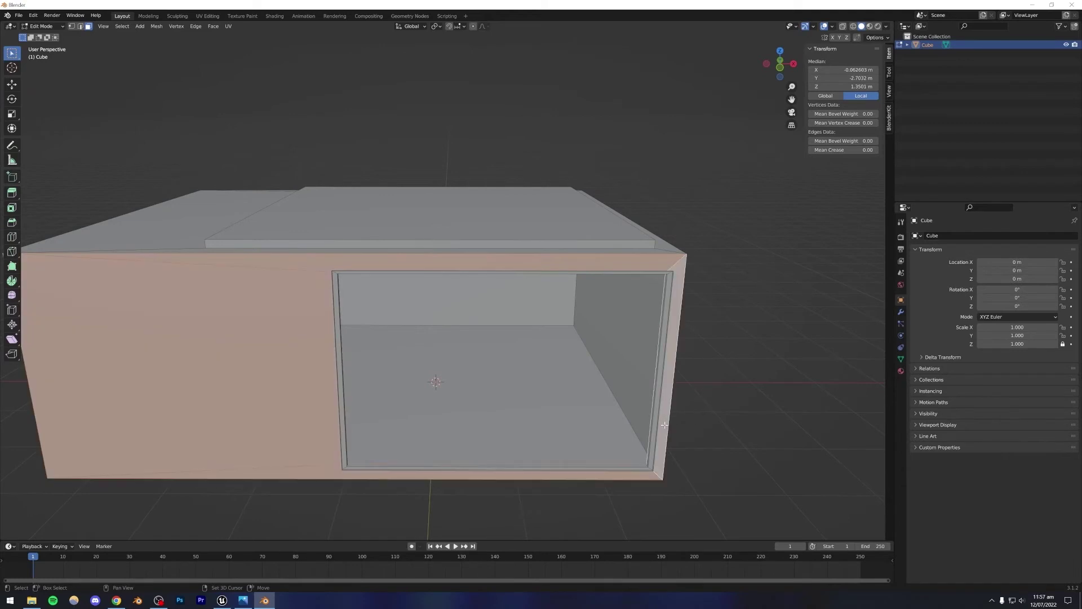
pyautogui.keyDown('shift'); pyautogui.click(657, 249); pyautogui.keyUp('shift')
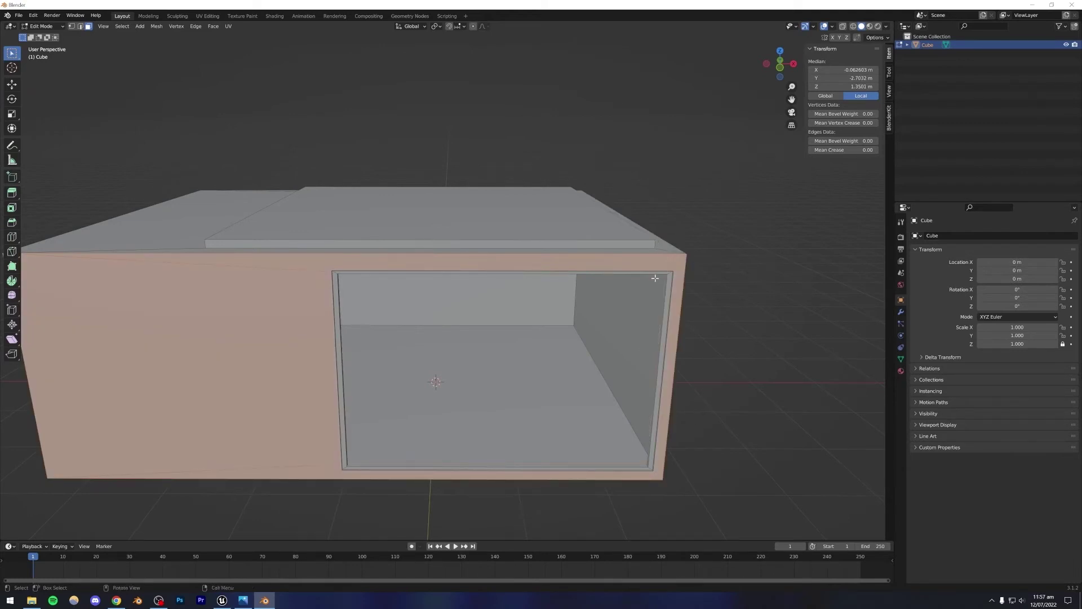
# Check the wall selection from inside the room with the side and back walls included, and separate all wall faces into their own object
pyautogui.moveTo(654, 278); pyautogui.dragTo(462, 318, button='middle')
pyautogui.keyDown('shift'); pyautogui.click(358, 331); pyautogui.keyUp('shift')
pyautogui.moveTo(358, 331); pyautogui.dragTo(609, 333, button='middle')
pyautogui.scroll(-5, 456, 321)
pyautogui.keyDown('shift'); pyautogui.click(456, 321); pyautogui.keyUp('shift')
pyautogui.scroll(8, 606, 326)
pyautogui.scroll(4, 351, 350)
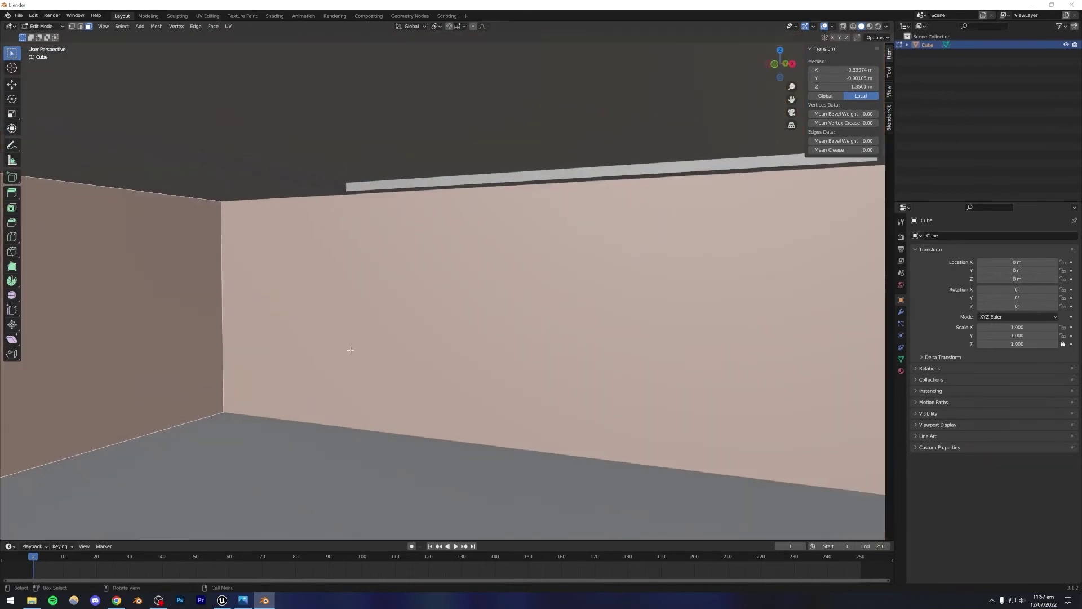
pyautogui.moveTo(351, 350); pyautogui.dragTo(413, 374, button='middle')
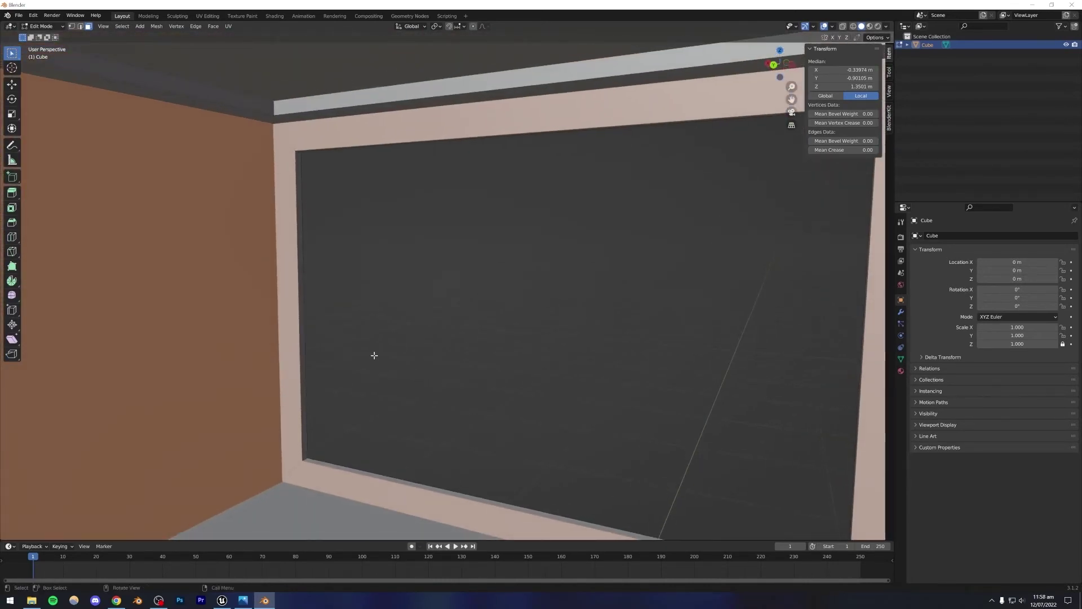
pyautogui.press('p')
pyautogui.click(431, 365)
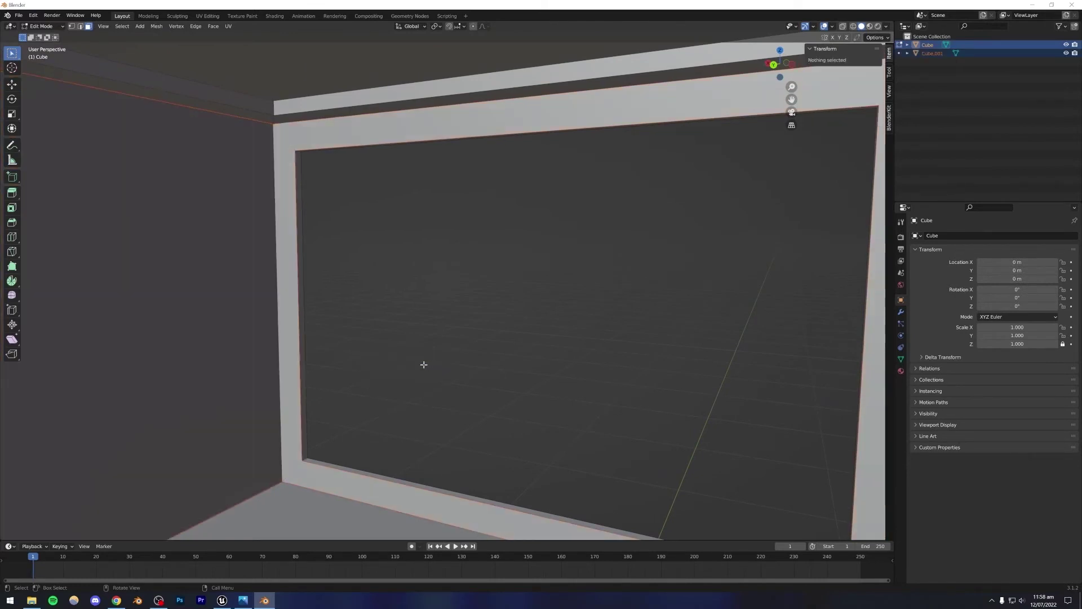
# Try moving the newly separated walls freely and undo the move
pyautogui.press('Tab')
pyautogui.click(207, 357)
pyautogui.rightClick(404, 368)
pyautogui.click(405, 369)
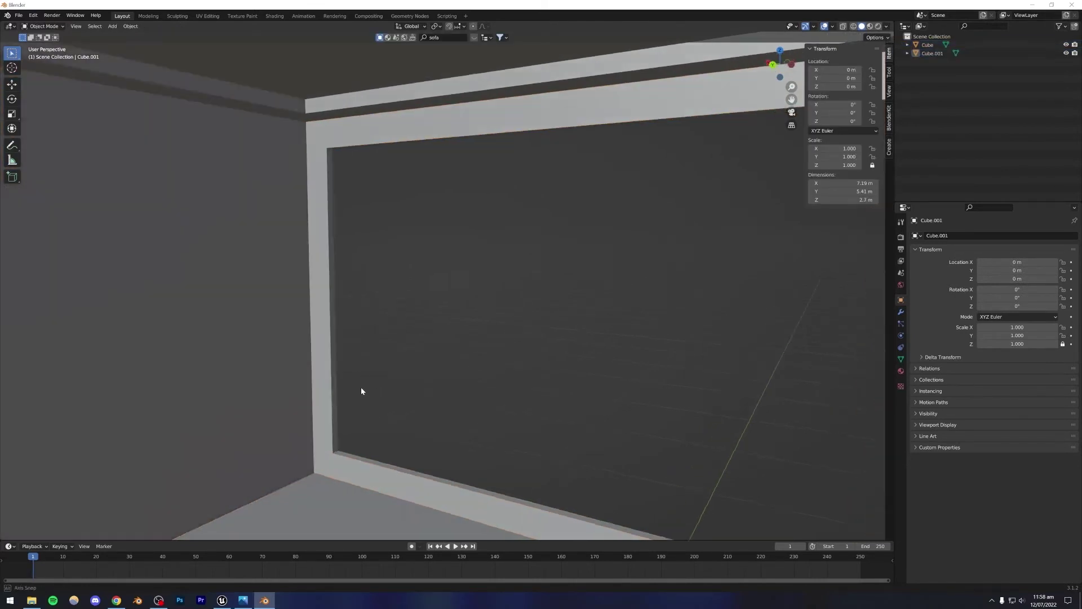
pyautogui.press('g')
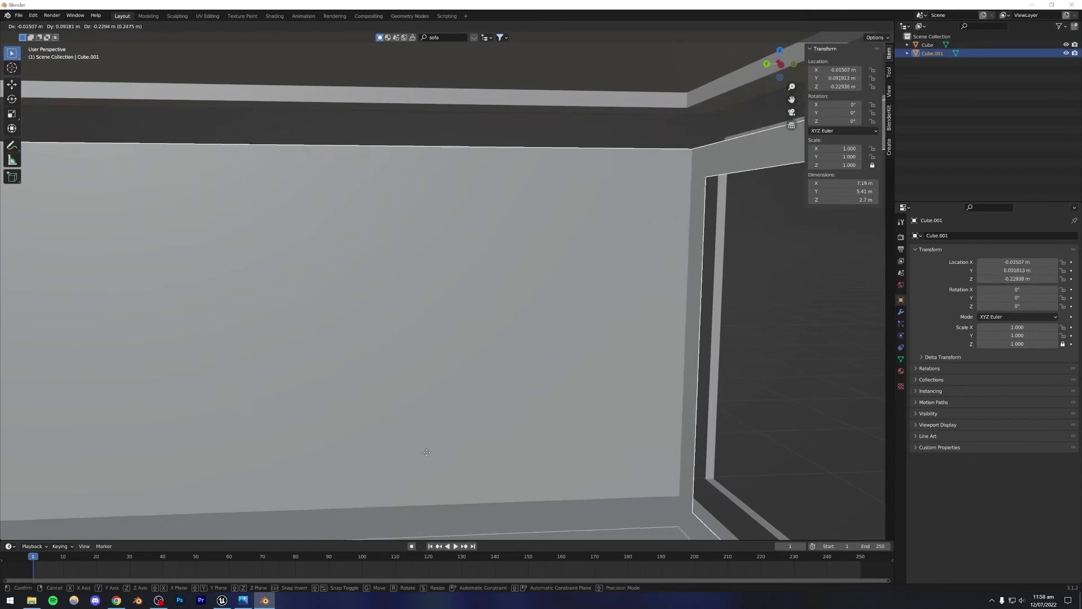
pyautogui.click(642, 352)
pyautogui.moveTo(643, 352); pyautogui.dragTo(460, 344, button='middle')
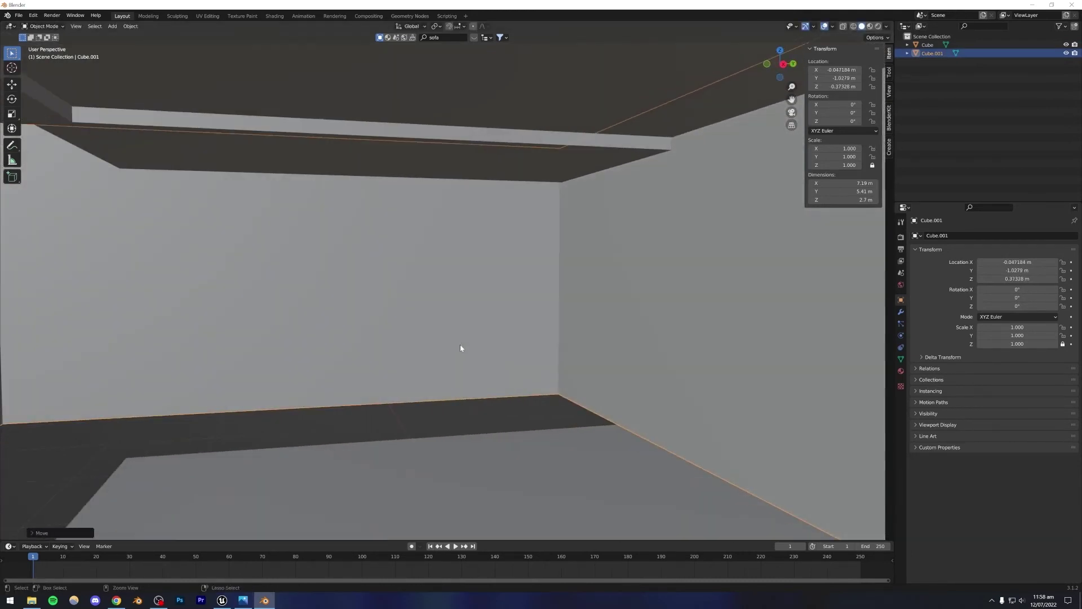
pyautogui.hotkey('ctrl', 'z')
# Rename the separated wall object to walls and the remaining room object to floor and ceiling
pyautogui.moveTo(530, 344); pyautogui.dragTo(554, 356, button='middle')
pyautogui.scroll(-3, 554, 356)
pyautogui.scroll(-5, 632, 240)
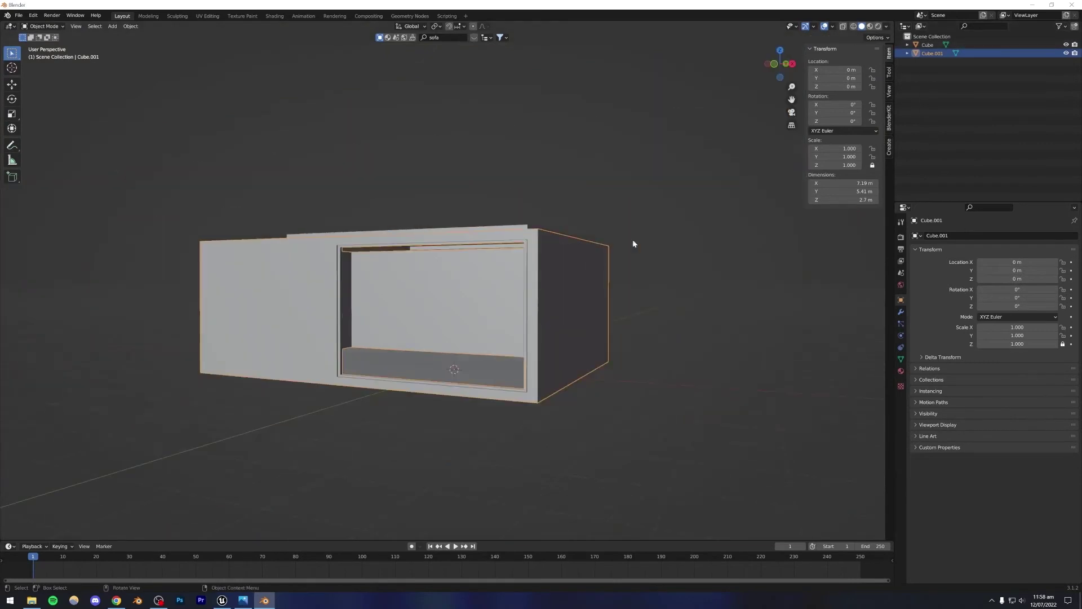
pyautogui.doubleClick(932, 53)
pyautogui.write('wall')
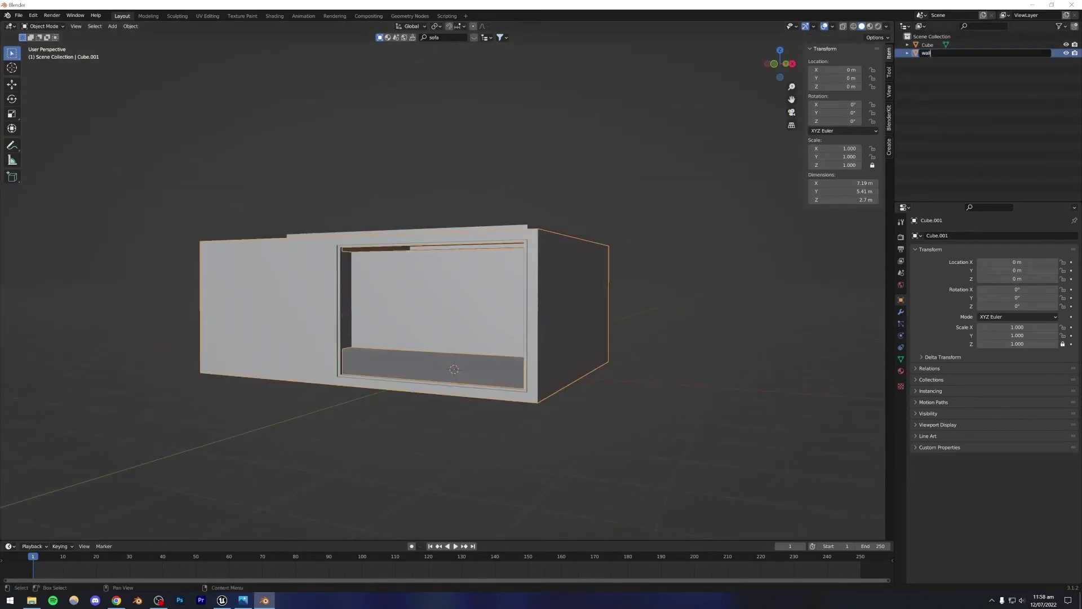
pyautogui.write('s')
pyautogui.press('Return')
pyautogui.doubleClick(927, 44)
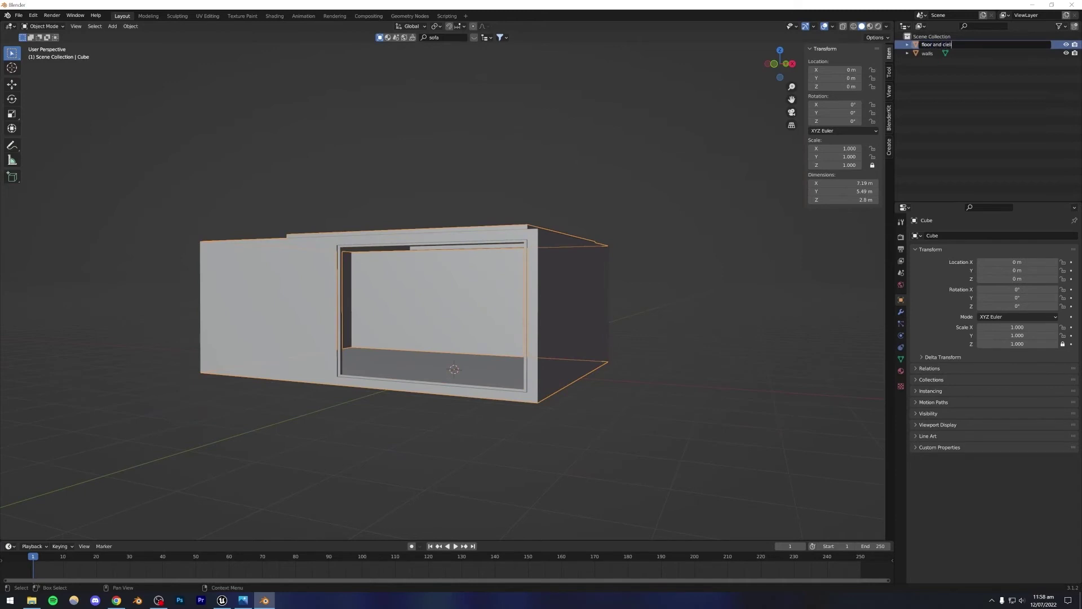
pyautogui.write('floor and ceiling')
pyautogui.press('Return')
# Try moving the floor and ceiling object away from the walls and undo the move
pyautogui.click(583, 185)
pyautogui.click(563, 300)
pyautogui.moveTo(490, 303); pyautogui.dragTo(469, 267, button='middle')
pyautogui.click(468, 267)
pyautogui.press('KP_1')
pyautogui.press('g')
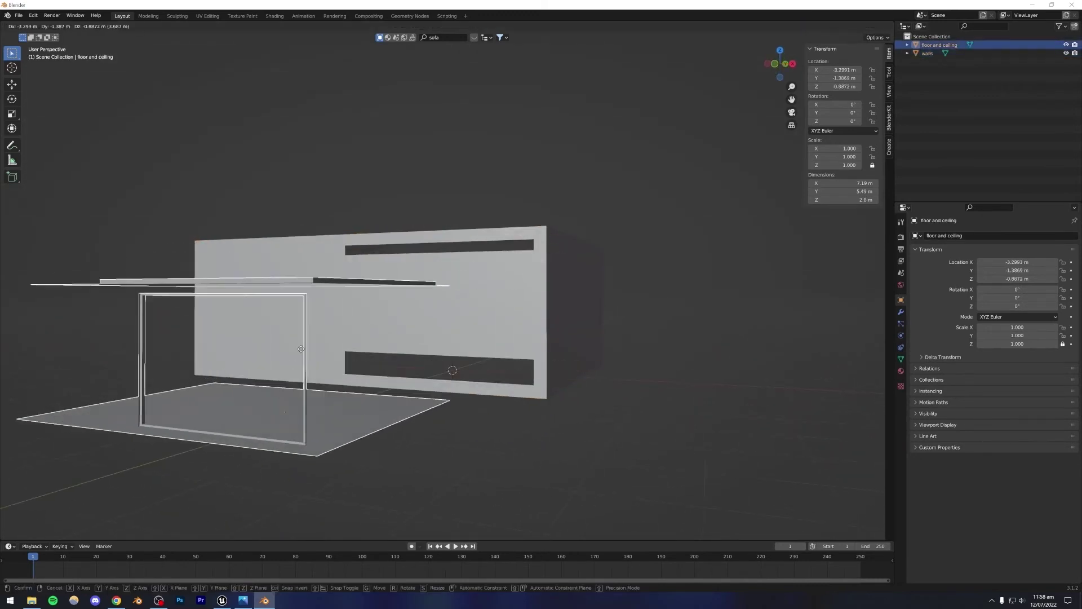
pyautogui.click(265, 445)
pyautogui.moveTo(265, 445); pyautogui.dragTo(322, 353, button='middle')
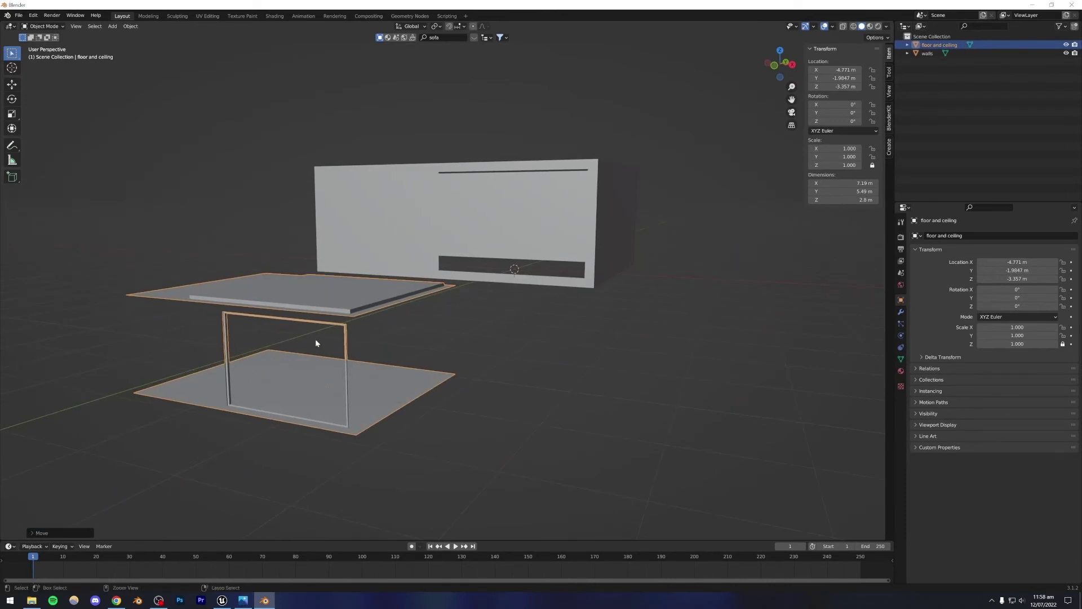
pyautogui.hotkey('ctrl', 'z')
pyautogui.click(493, 375)
pyautogui.hotkey('ctrl', 's')
pyautogui.click(735, 412)
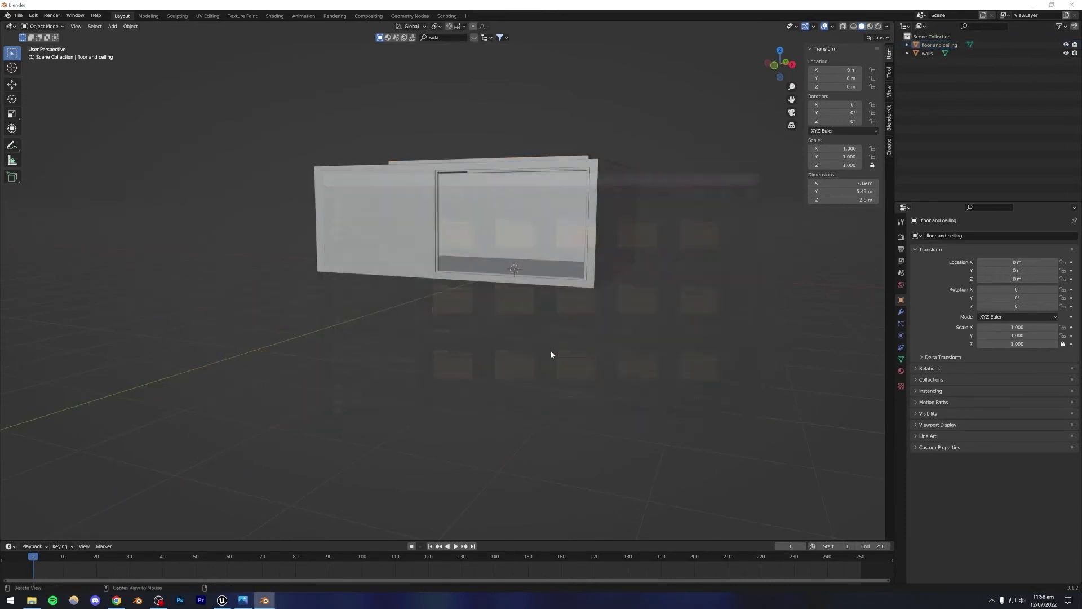
pyautogui.moveTo(551, 354); pyautogui.dragTo(453, 378, button='middle')
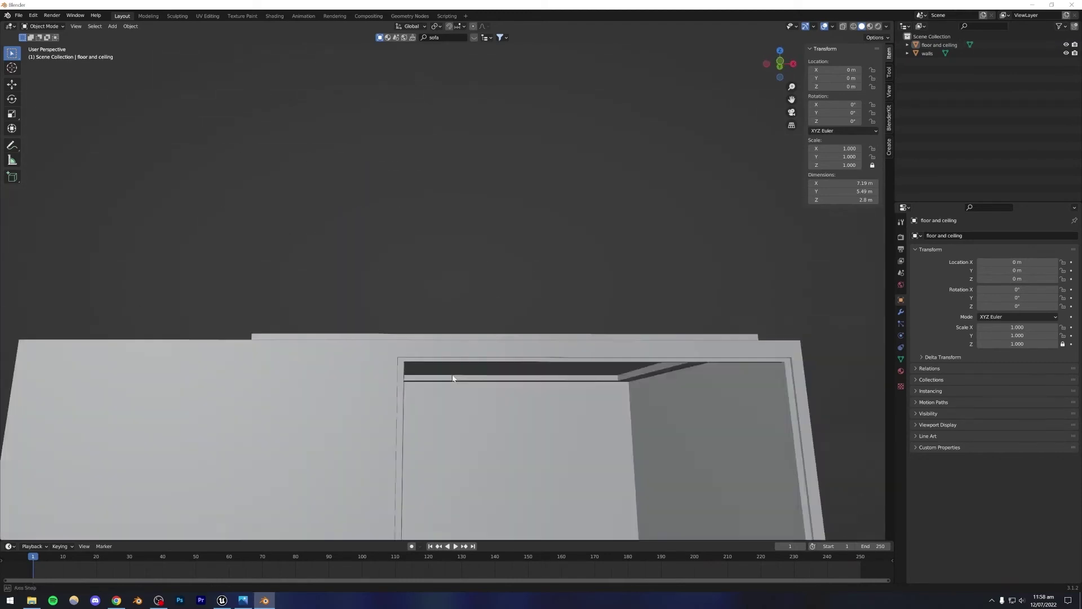
pyautogui.scroll(-5, 453, 378)
pyautogui.click(237, 272)
pyautogui.press('Tab')
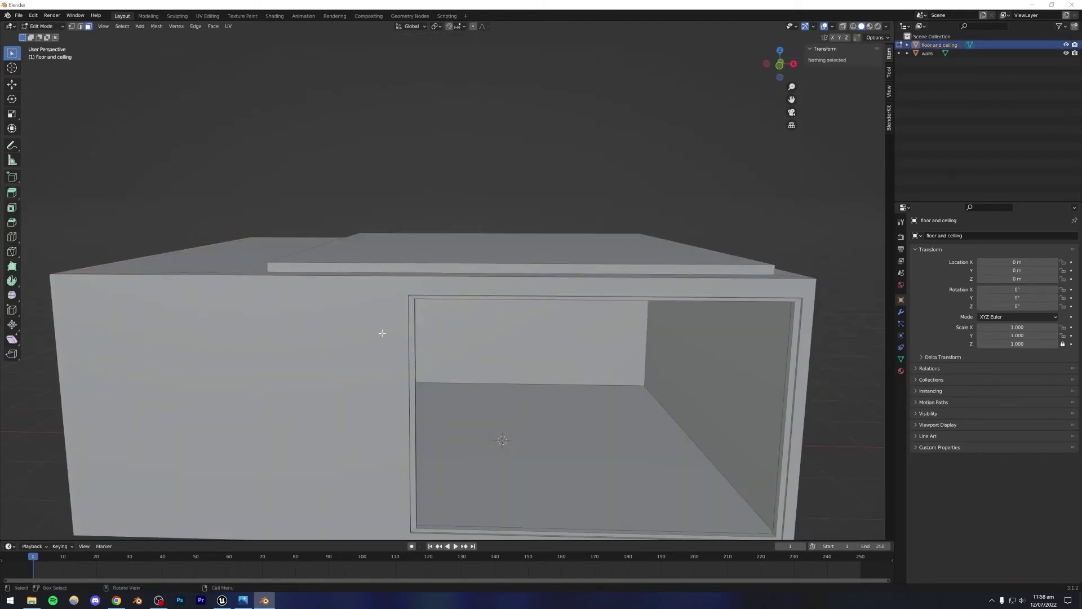
pyautogui.moveTo(382, 333); pyautogui.dragTo(430, 316, button='middle')
pyautogui.scroll(-4, 394, 336)
pyautogui.hotkey('alt', 'z')
pyautogui.press('Tab')
pyautogui.hotkey('alt', 'z')
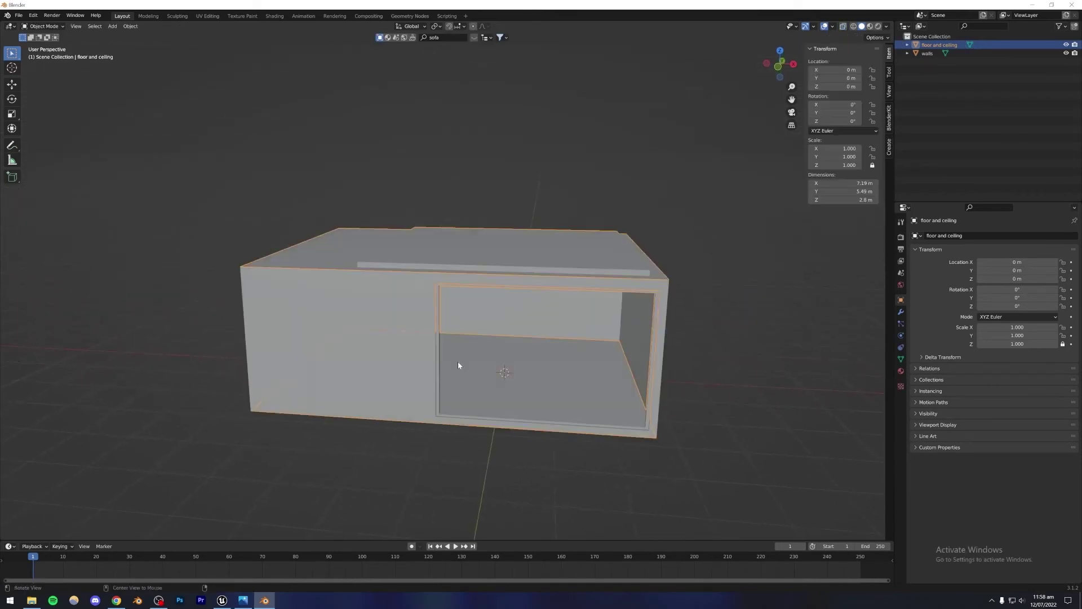
# Separate the floor face of the floor and ceiling object into its own object
pyautogui.press('Tab')
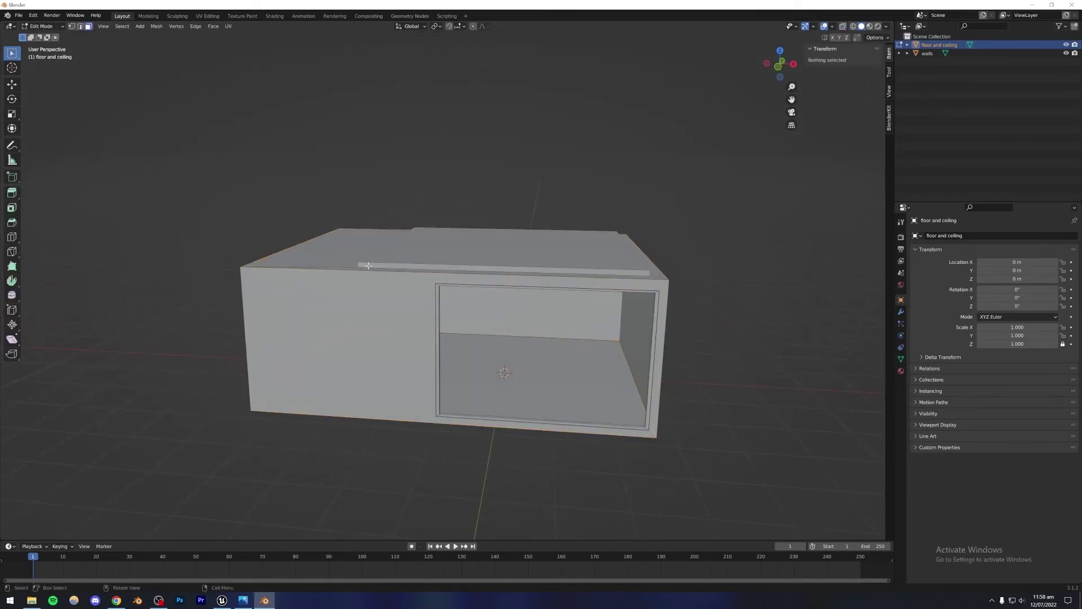
pyautogui.click(473, 359)
pyautogui.moveTo(472, 359); pyautogui.dragTo(519, 377, button='middle')
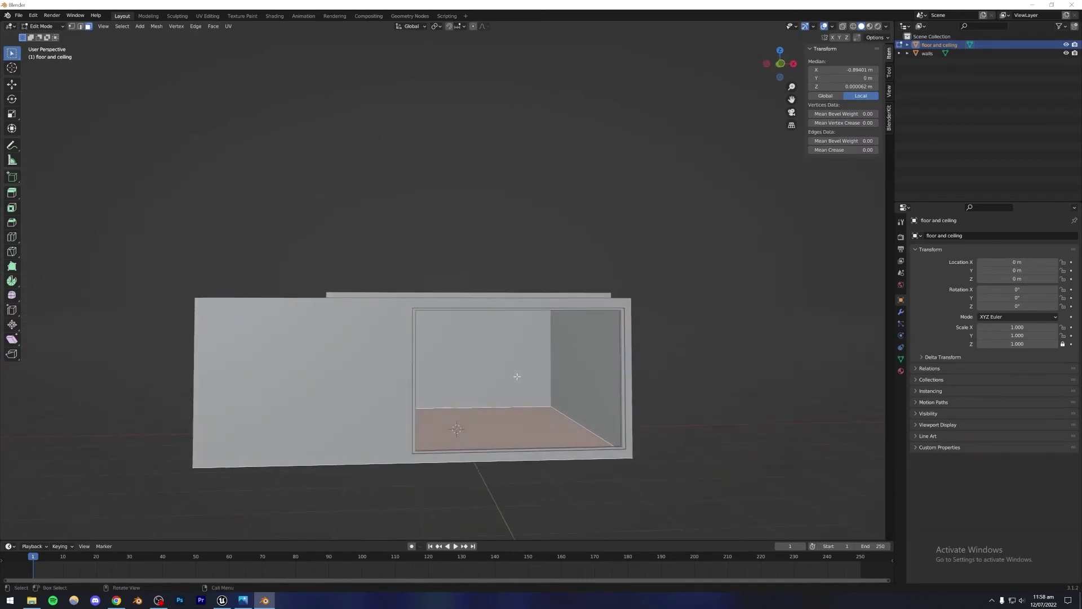
pyautogui.press('p')
pyautogui.click(517, 377)
pyautogui.press('Tab')
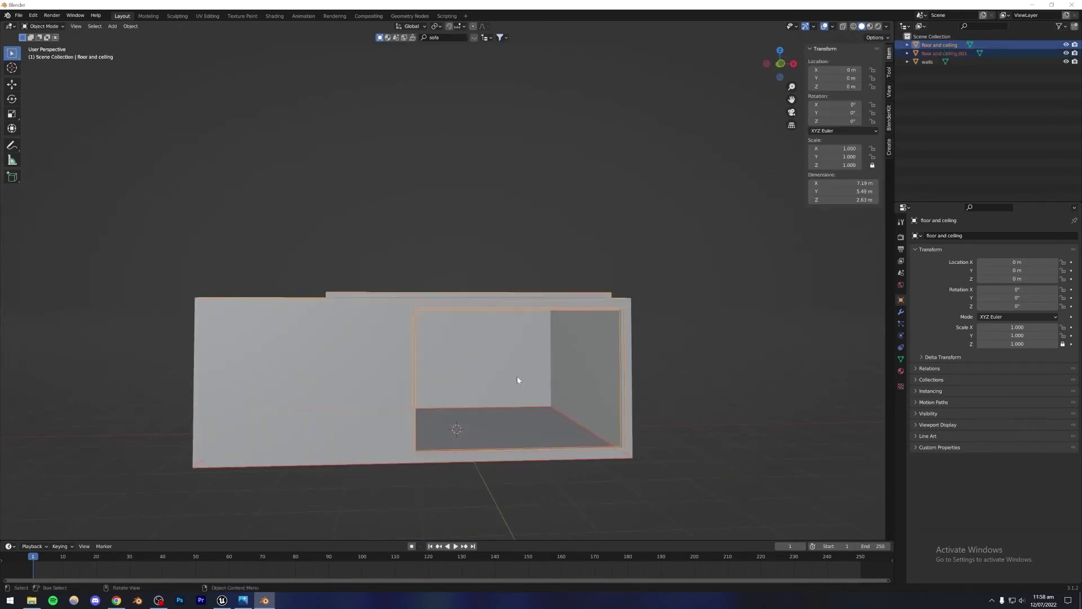
# Rename the separated floor object to floor and the remaining floor and ceiling object to ceiling
pyautogui.click(934, 54)
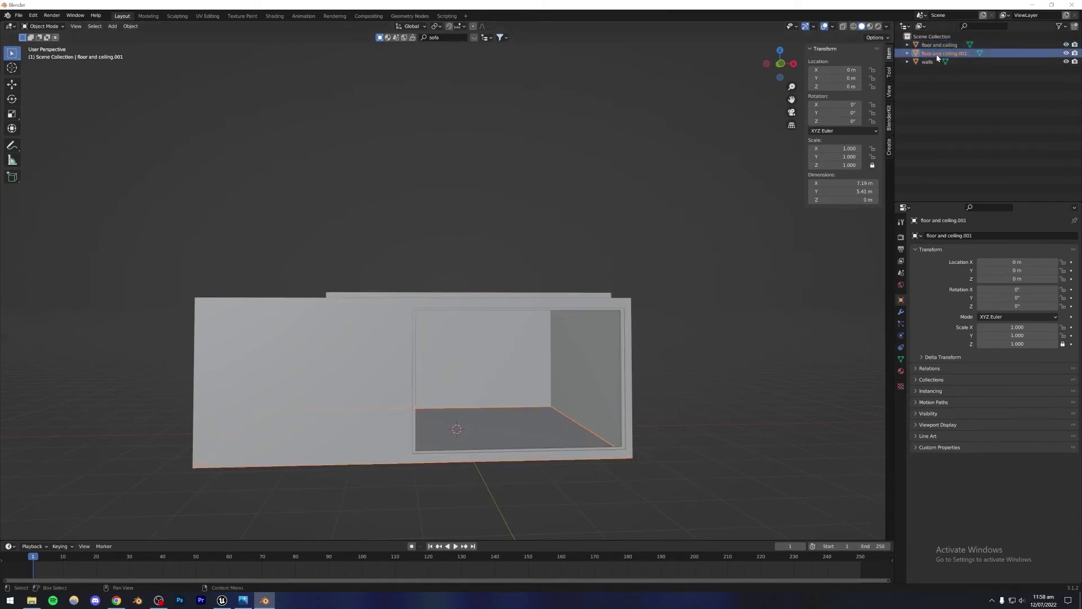
pyautogui.rightClick(935, 55)
pyautogui.press('F2')
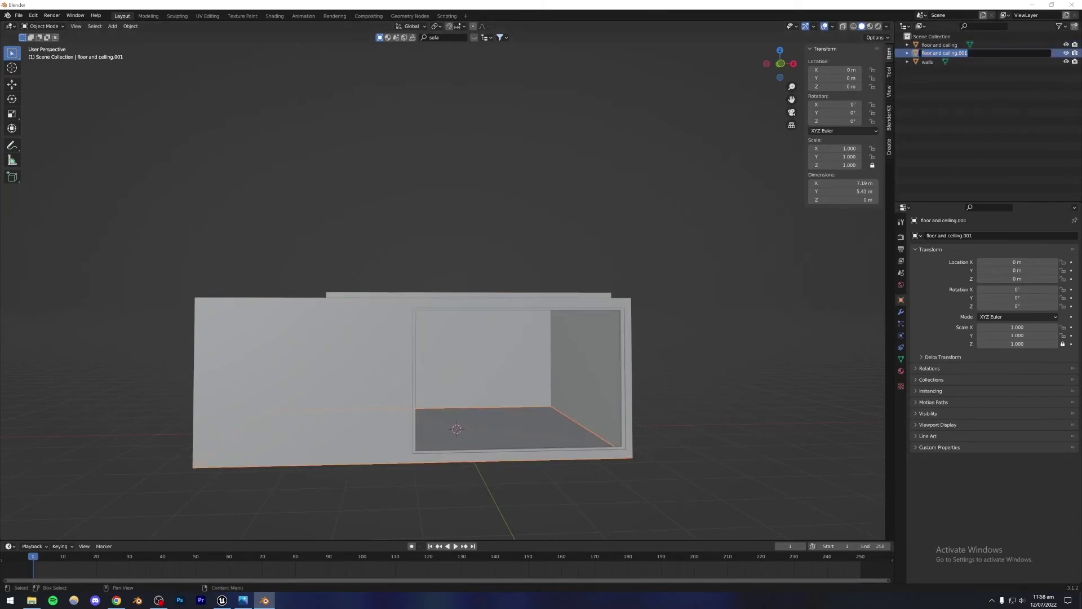
pyautogui.write('floor')
pyautogui.press('Return')
pyautogui.doubleClick(928, 55)
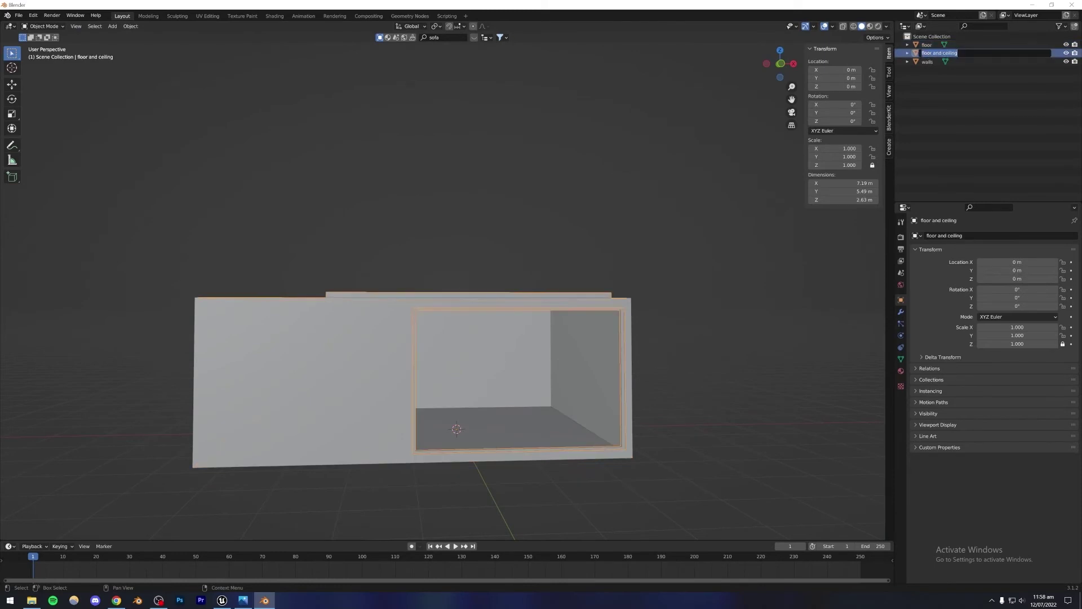
pyautogui.write('ceiling')
pyautogui.press('Return')
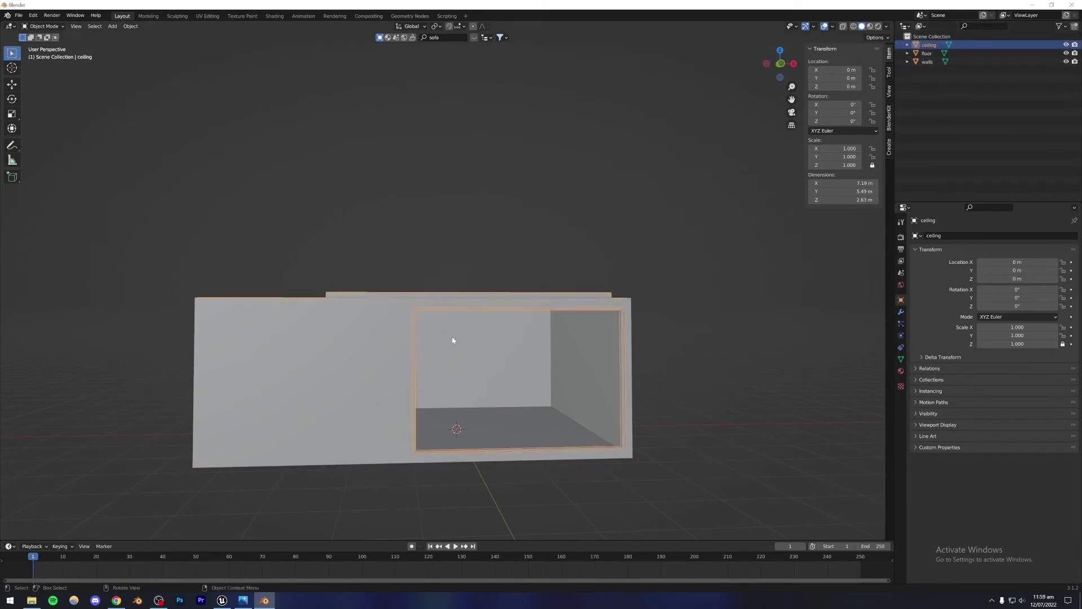
# Try moving the ceiling and floor objects away from the walls, reverting each move
pyautogui.press('g')
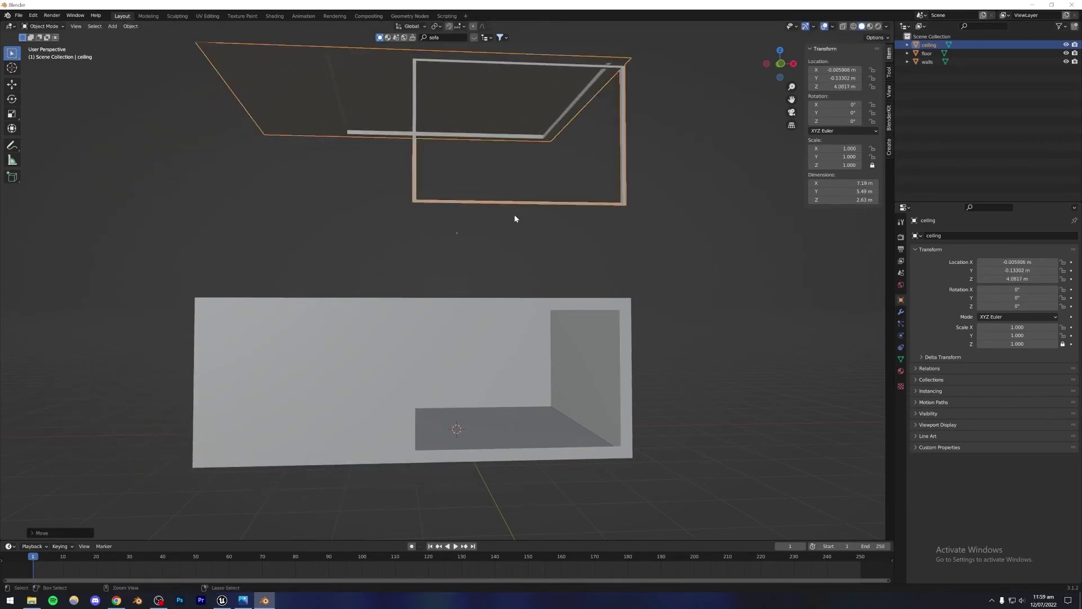
pyautogui.rightClick(514, 214)
pyautogui.moveTo(414, 271); pyautogui.dragTo(456, 237, button='middle')
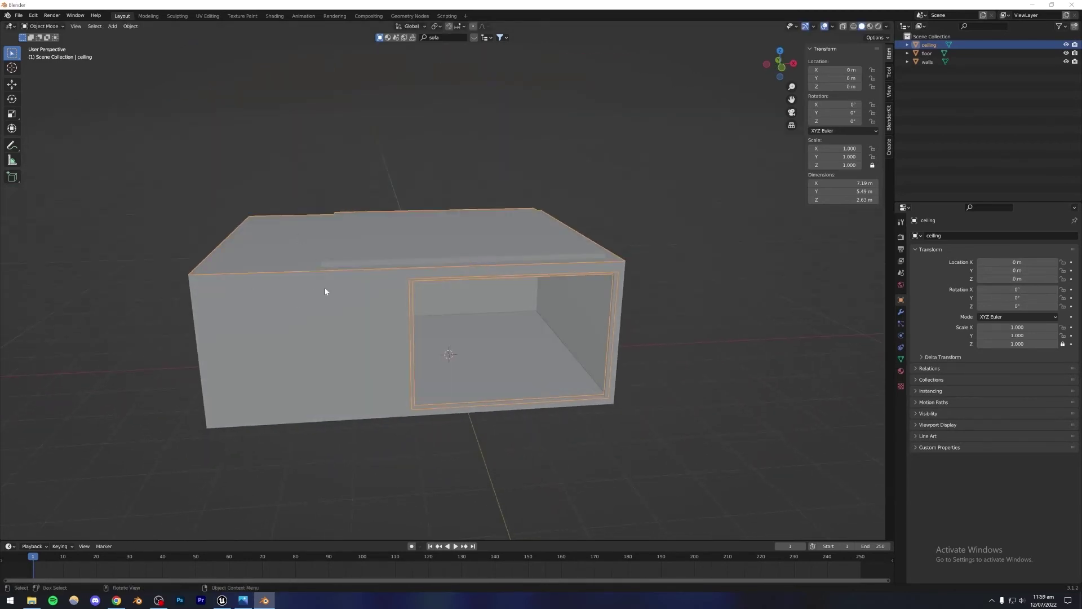
pyautogui.click(456, 348)
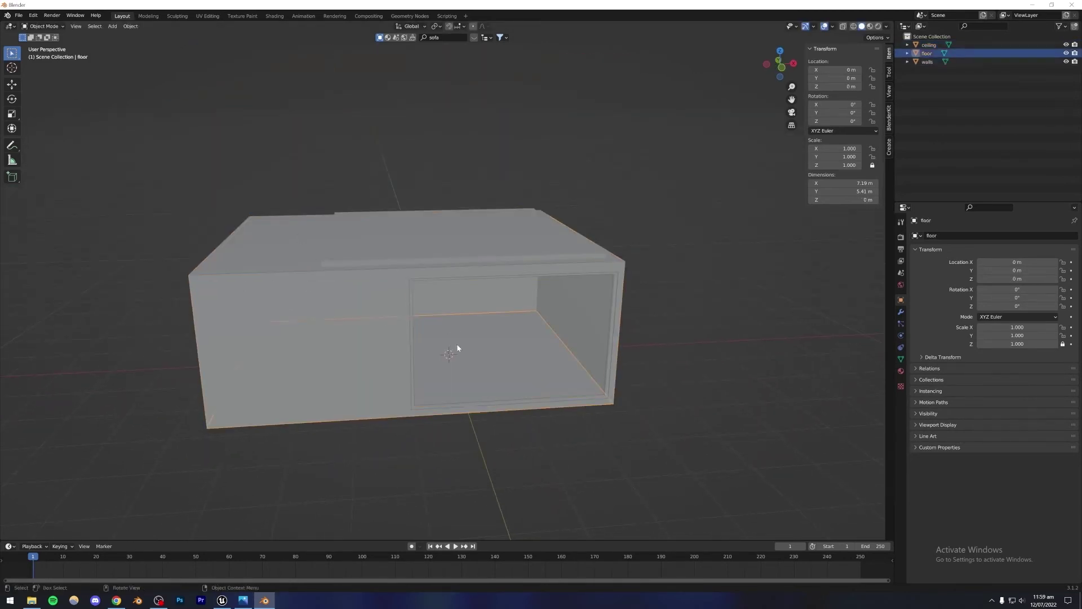
pyautogui.press('g')
pyautogui.rightClick(644, 419)
pyautogui.click(643, 420)
pyautogui.moveTo(643, 420); pyautogui.dragTo(507, 391, button='middle')
# Check the walls and floor as separate objects, viewing the room from several angles
pyautogui.click(418, 382)
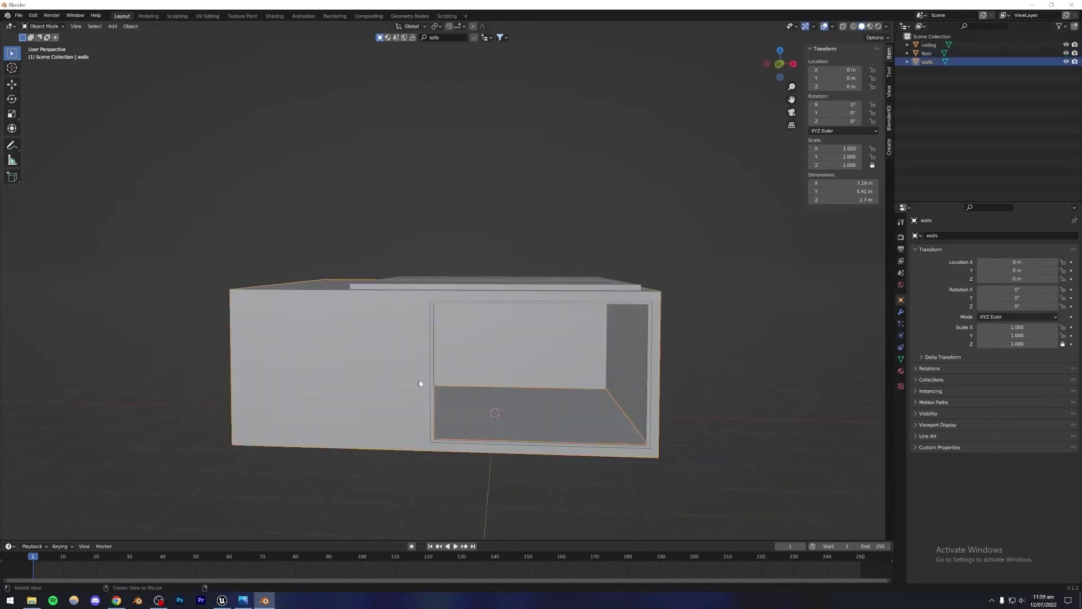
pyautogui.moveTo(419, 383); pyautogui.dragTo(500, 373, button='middle')
pyautogui.scroll(-4, 499, 372)
pyautogui.moveTo(439, 350)
pyautogui.mouseDown(button='middle')
pyautogui.moveTo(486, 330)
pyautogui.moveTo(431, 339)
pyautogui.mouseUp(button='middle')
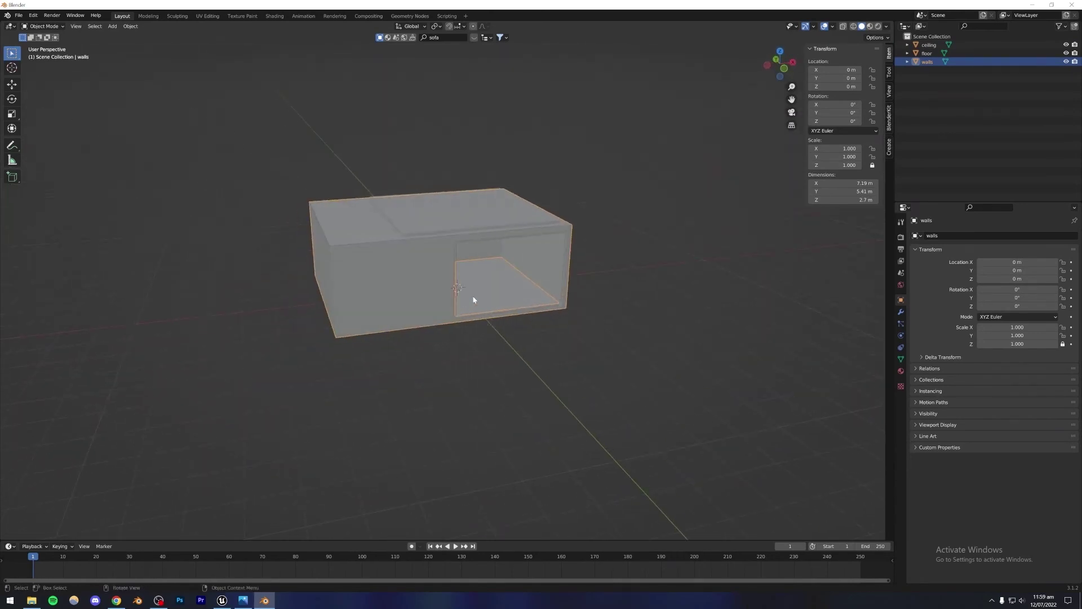
pyautogui.click(473, 300)
pyautogui.moveTo(498, 337)
pyautogui.mouseDown(button='middle')
pyautogui.moveTo(526, 336)
pyautogui.moveTo(482, 327)
pyautogui.mouseUp(button='middle')
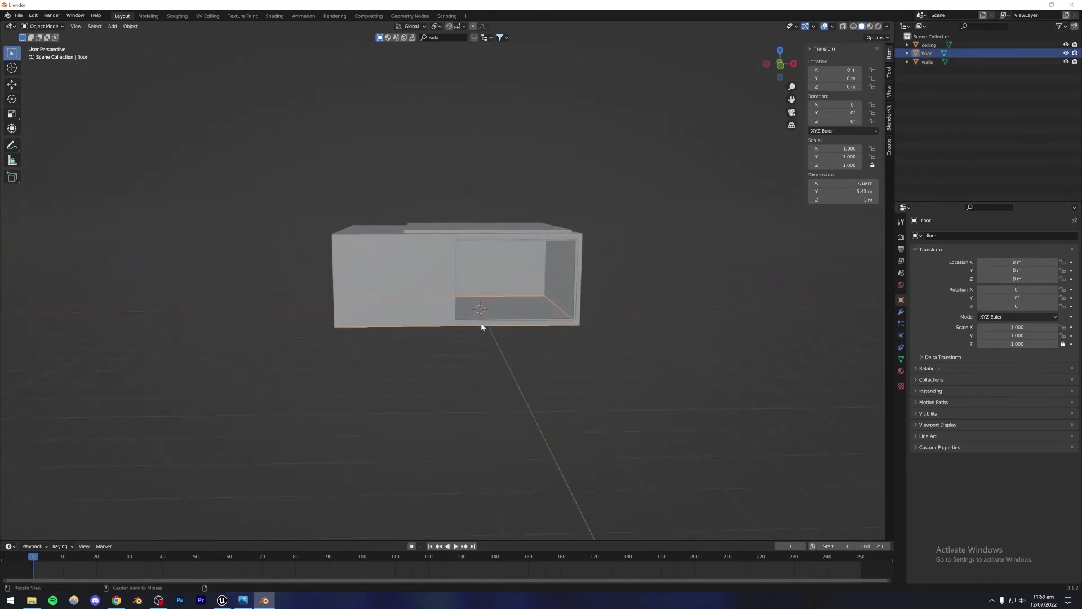
# Export the whole room as an FBX file named room tut.fbx into the models assets folder
pyautogui.click(610, 268)
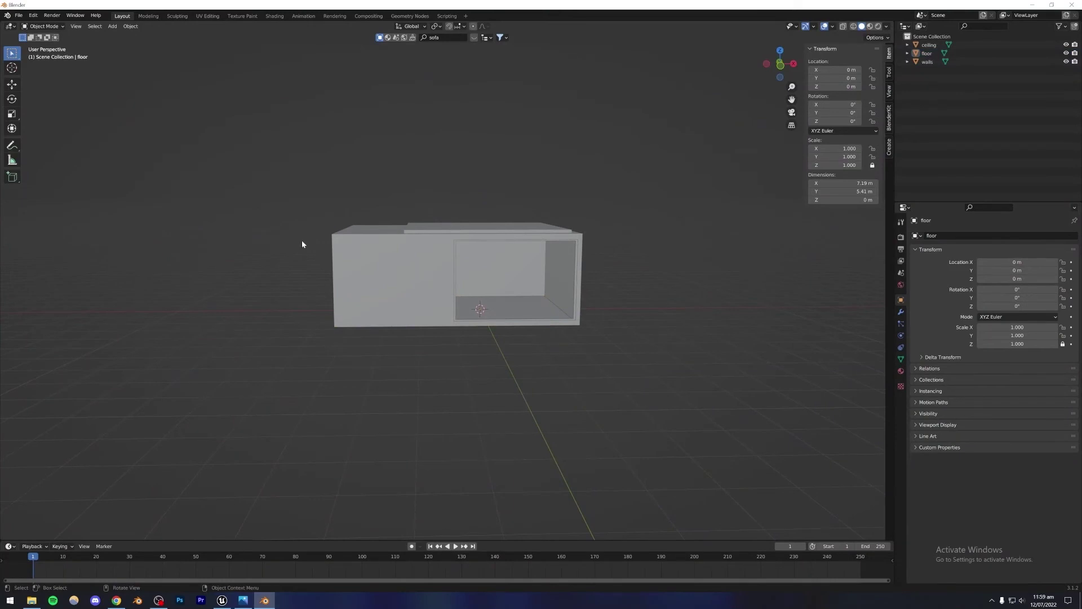
pyautogui.click(19, 16)
pyautogui.moveTo(54, 137)
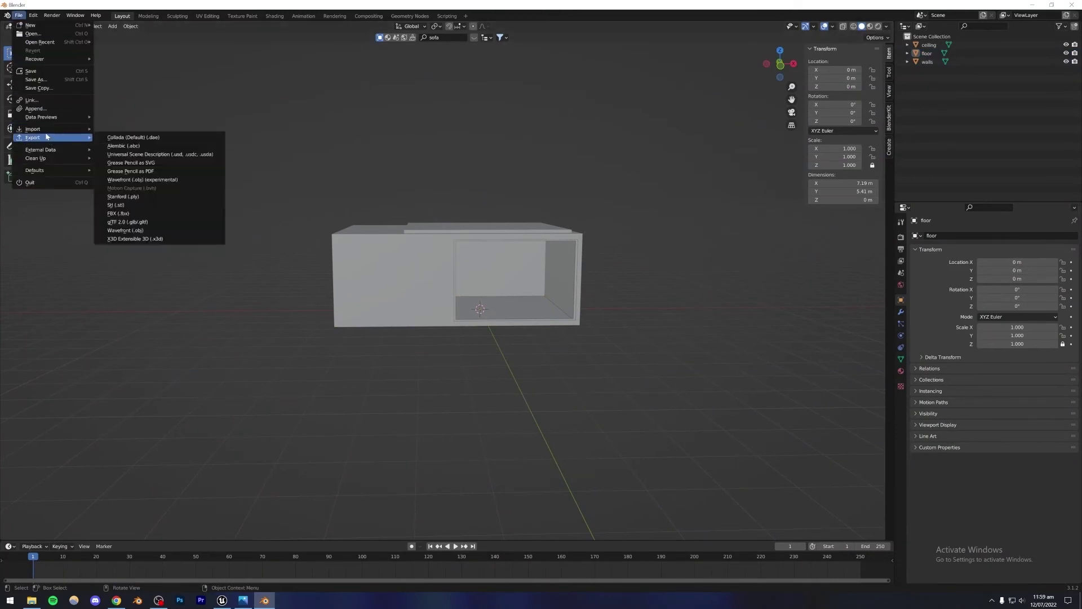
pyautogui.click(135, 213)
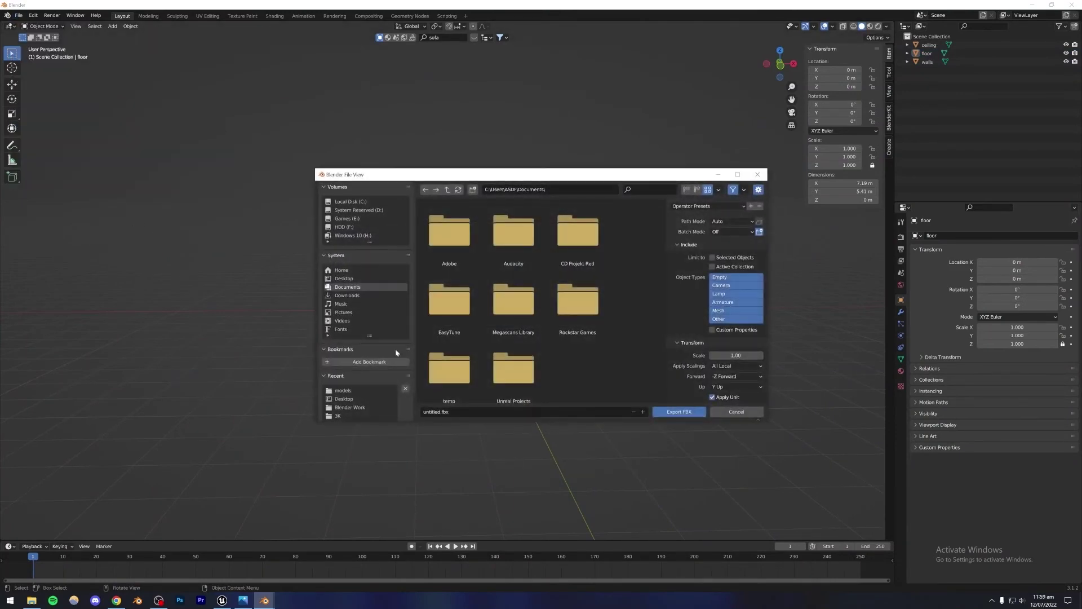
pyautogui.click(370, 390)
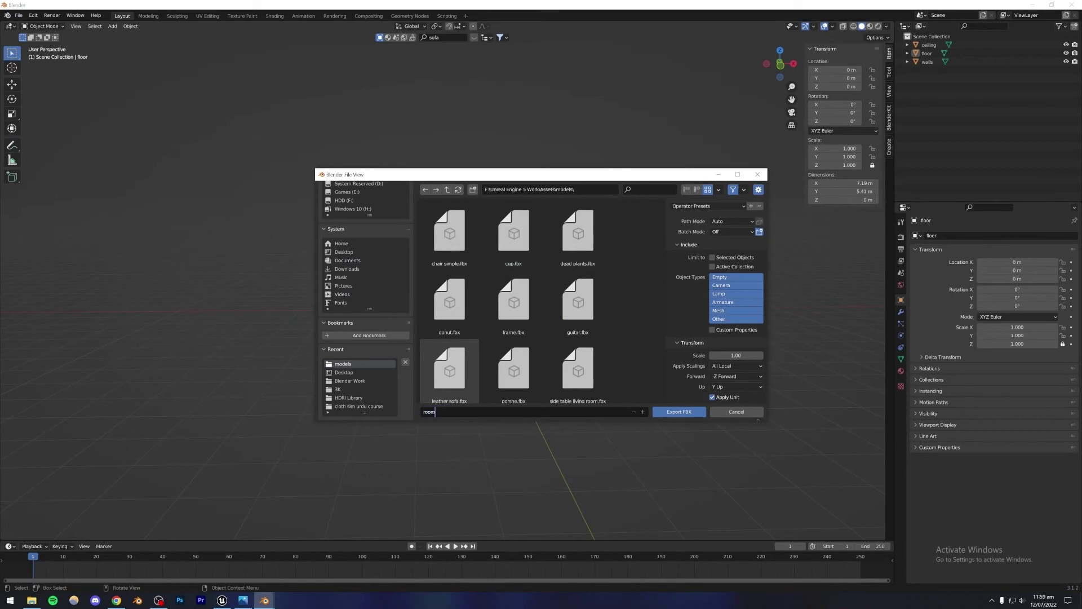
pyautogui.write('tu')
pyautogui.press('Return')
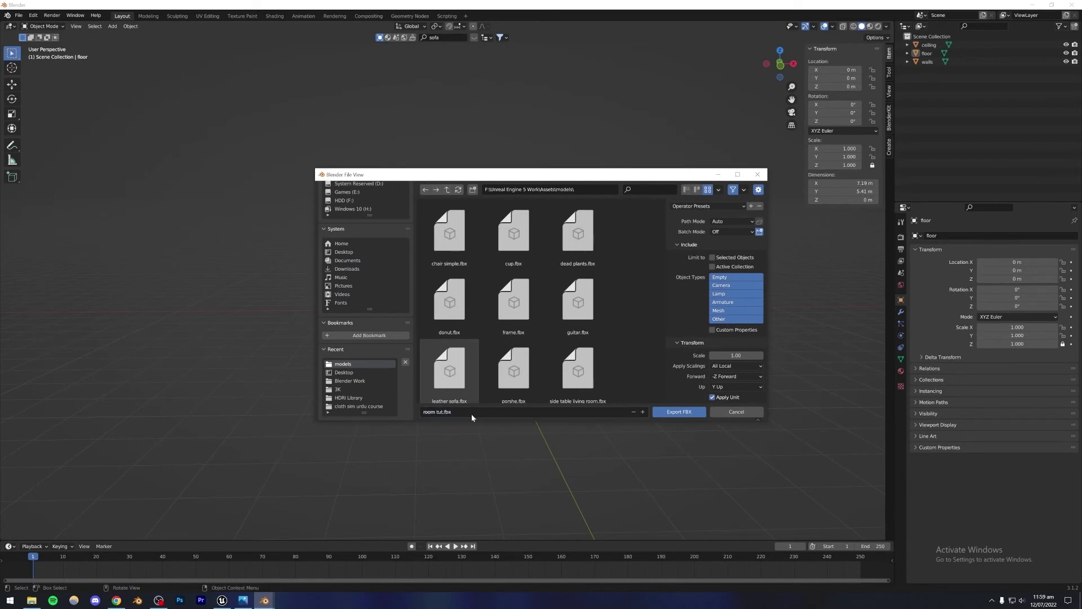
pyautogui.click(655, 412)
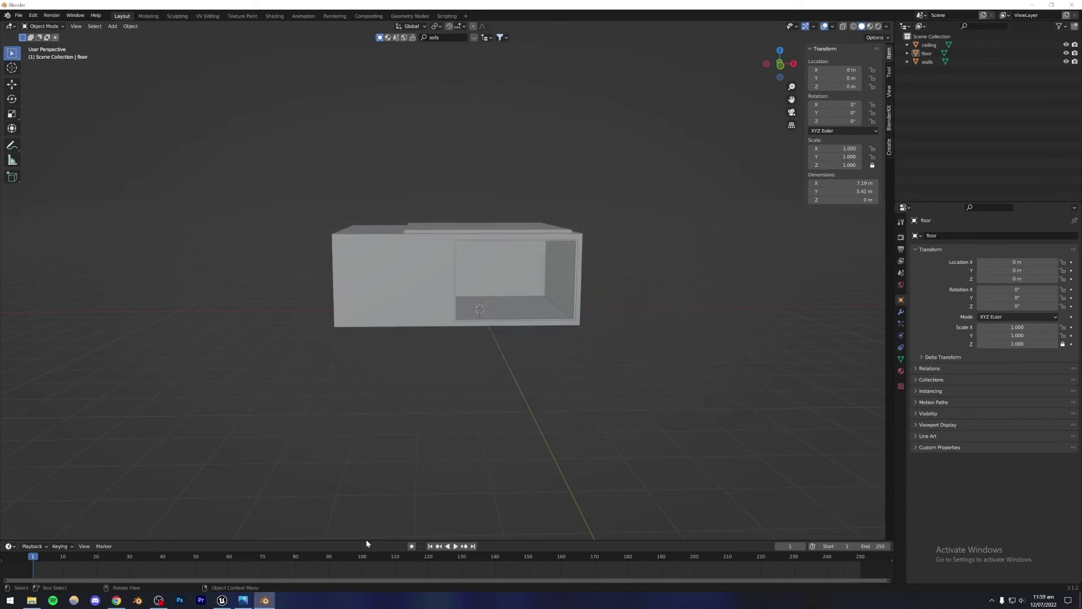
# Switch to Unreal Engine and create a folder named sofa inside the project's model folder
pyautogui.click(221, 601)
pyautogui.click(31, 469)
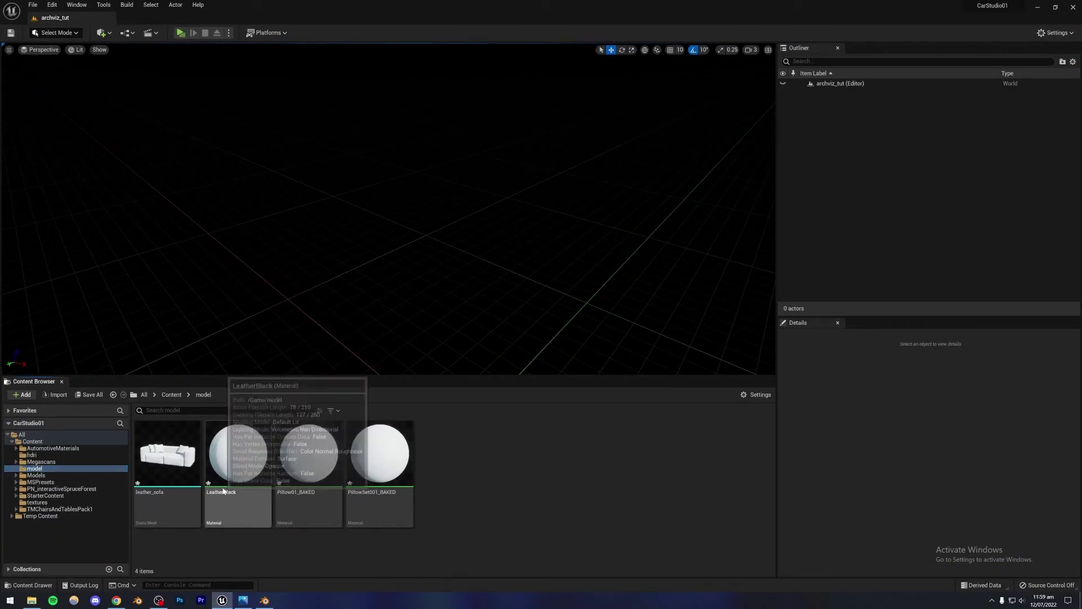
pyautogui.moveTo(177, 482); pyautogui.dragTo(395, 506)
pyautogui.keyDown('shift'); pyautogui.click(389, 505); pyautogui.keyUp('shift')
pyautogui.rightClick(370, 502)
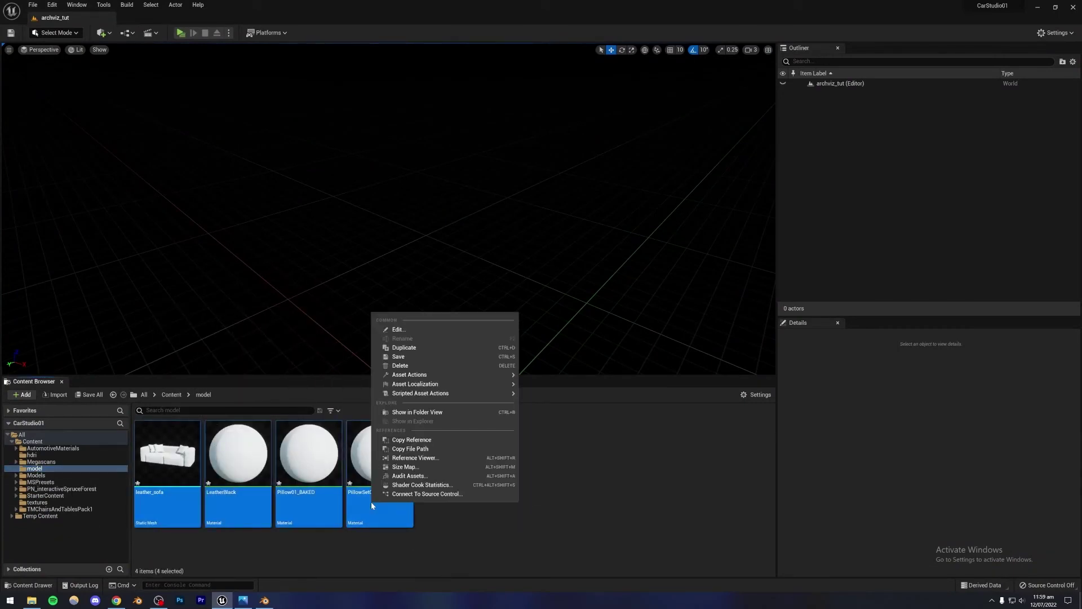
pyautogui.click(486, 521)
pyautogui.rightClick(440, 495)
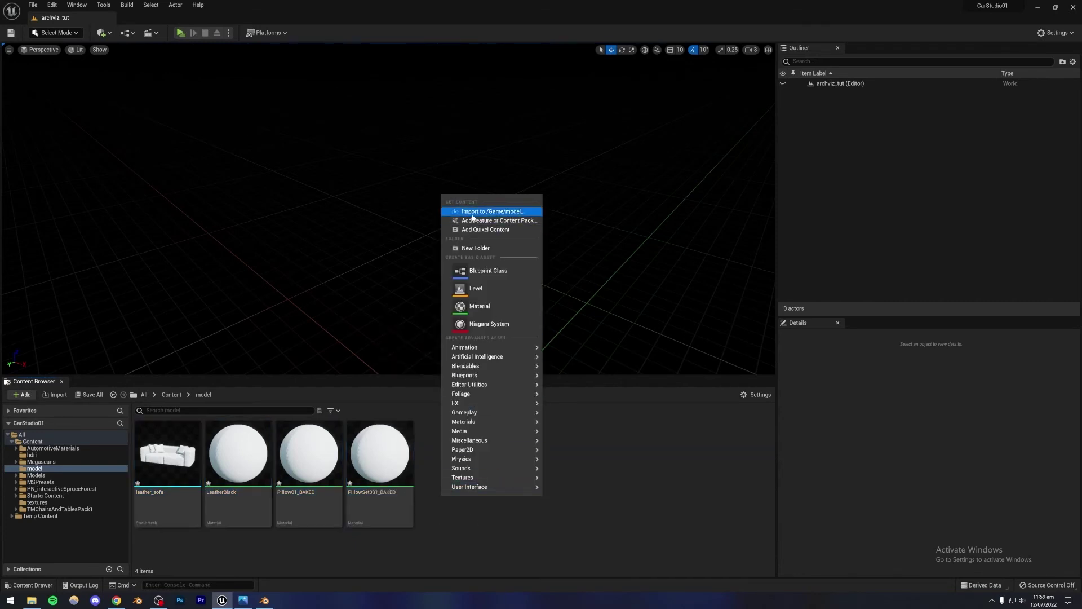
pyautogui.click(471, 248)
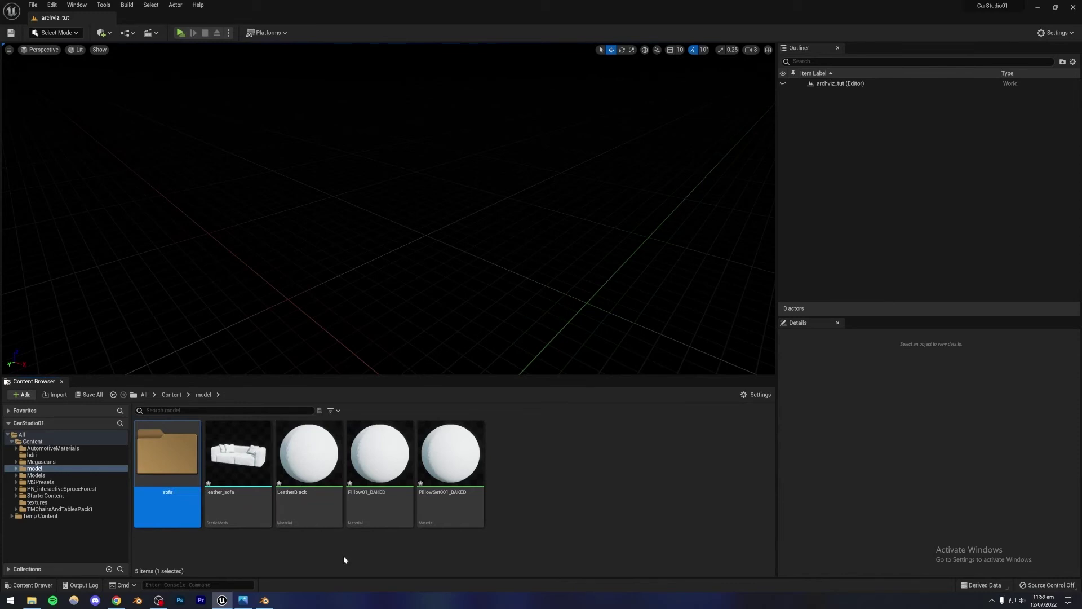
# Move the leather_sofa mesh and its three materials into the sofa folder
pyautogui.click(238, 495)
pyautogui.keyDown('shift'); pyautogui.click(451, 495); pyautogui.keyUp('shift')
pyautogui.moveTo(379, 496); pyautogui.dragTo(161, 465)
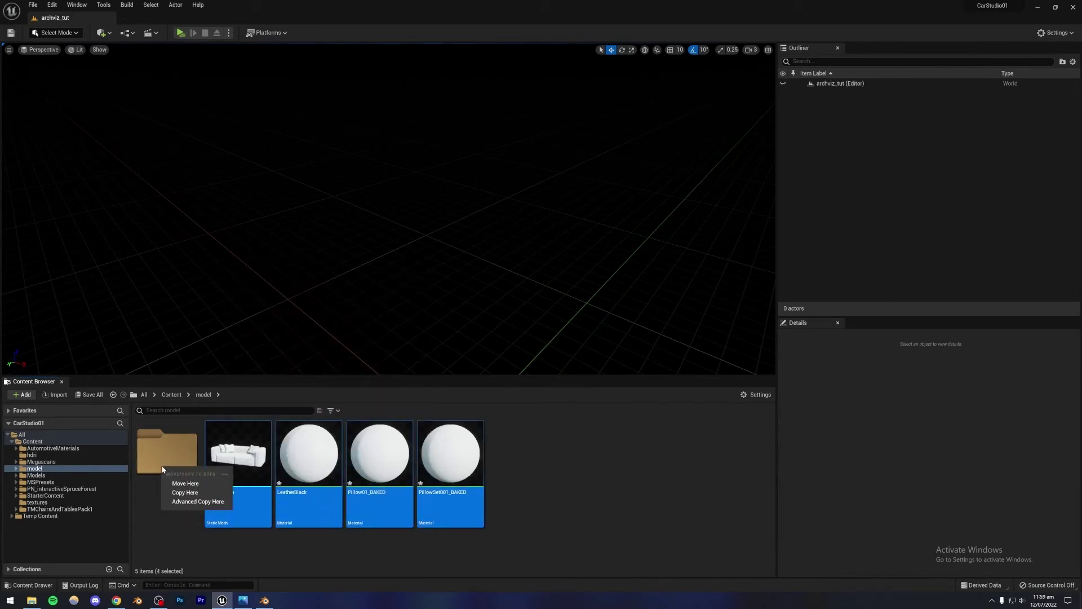
pyautogui.click(169, 483)
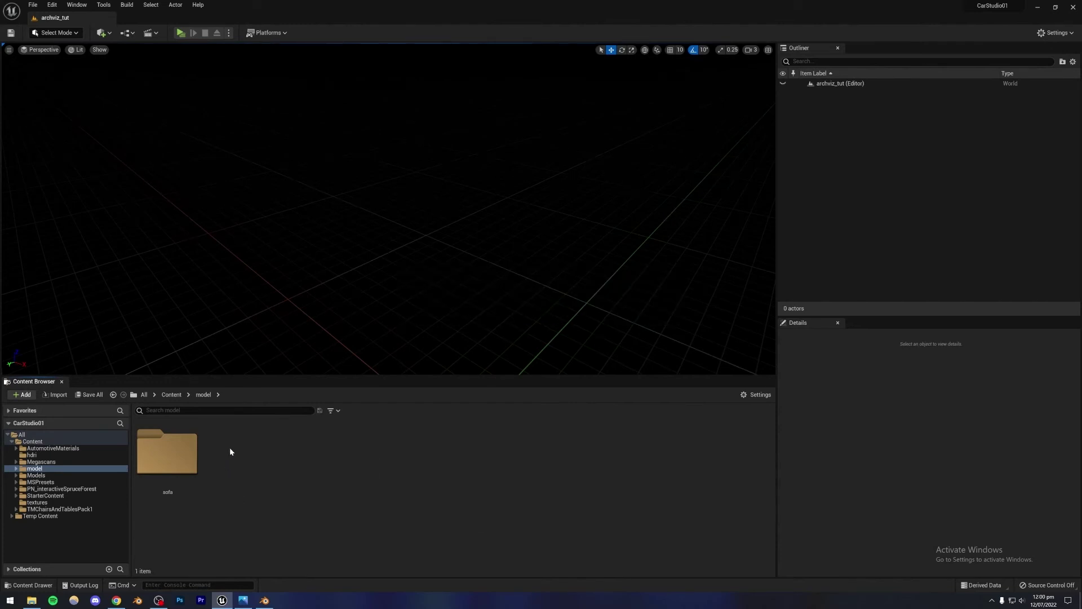
# Create a folder named room inside the model folder and open it
pyautogui.rightClick(235, 447)
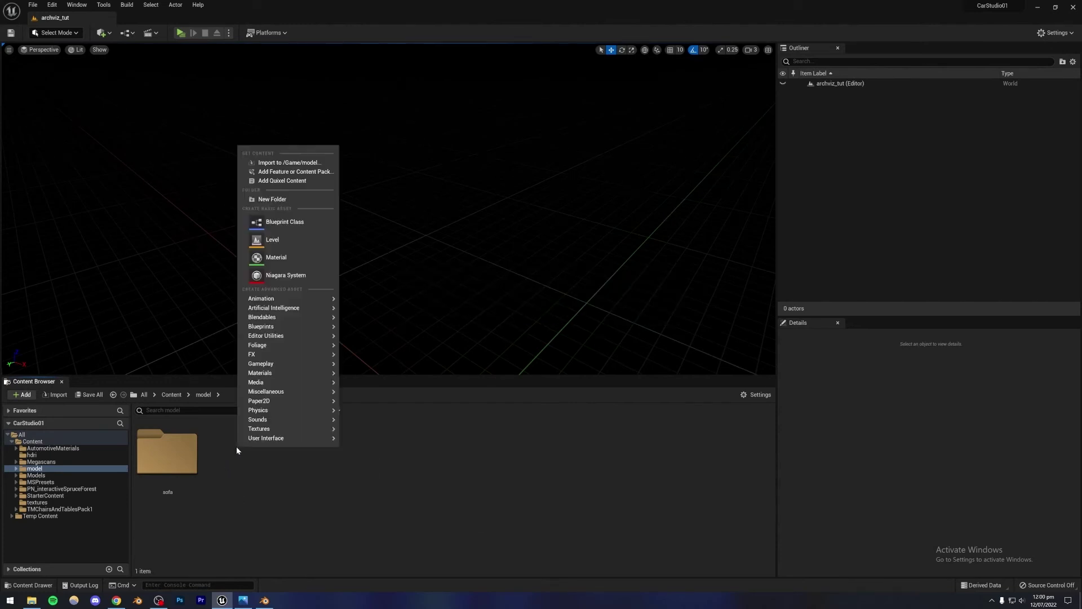
pyautogui.click(268, 199)
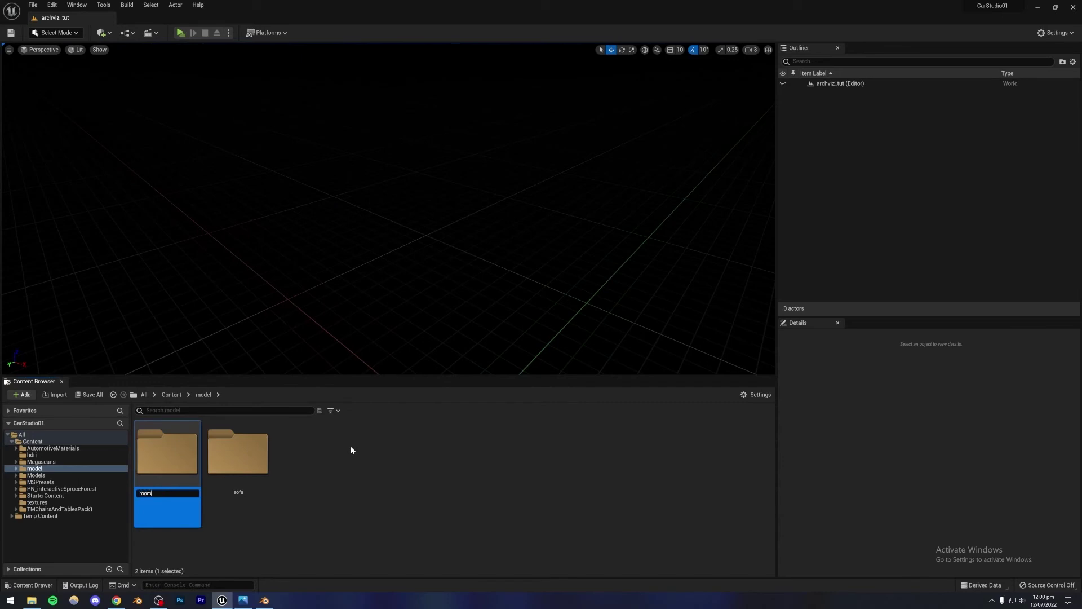
pyautogui.press('Return')
pyautogui.doubleClick(168, 468)
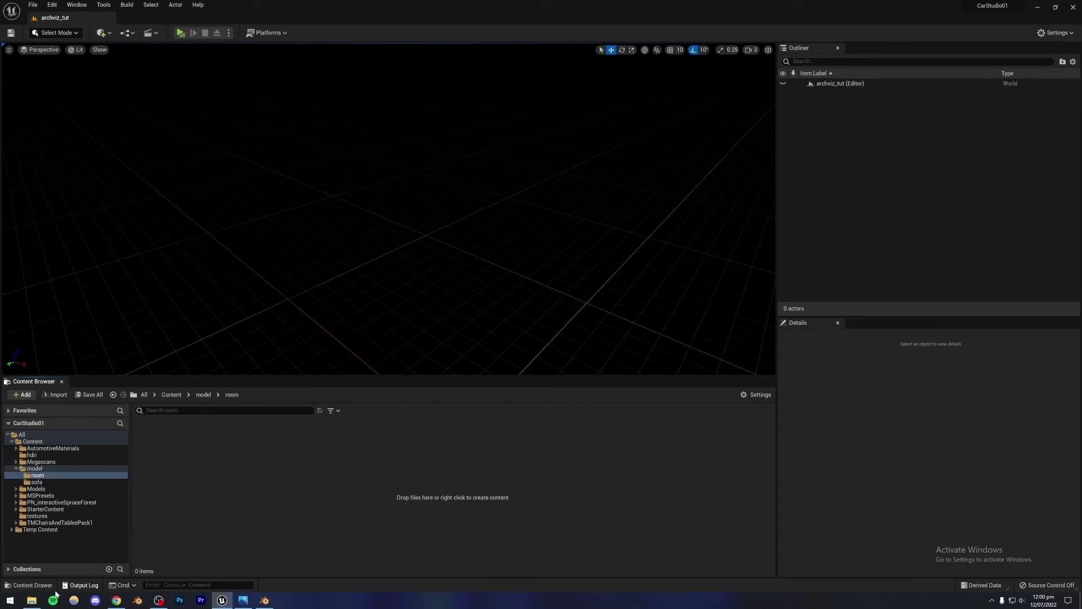
# Import all meshes of room tut.fbx from the models assets folder into the room folder using the existing import options
pyautogui.click(31, 599)
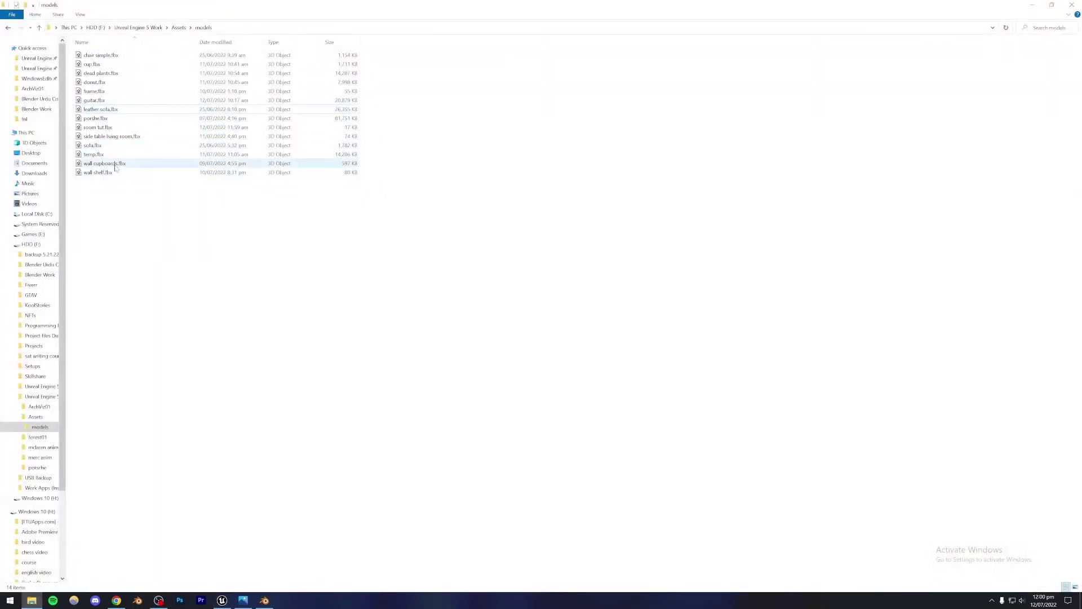
pyautogui.moveTo(101, 128); pyautogui.dragTo(177, 481)
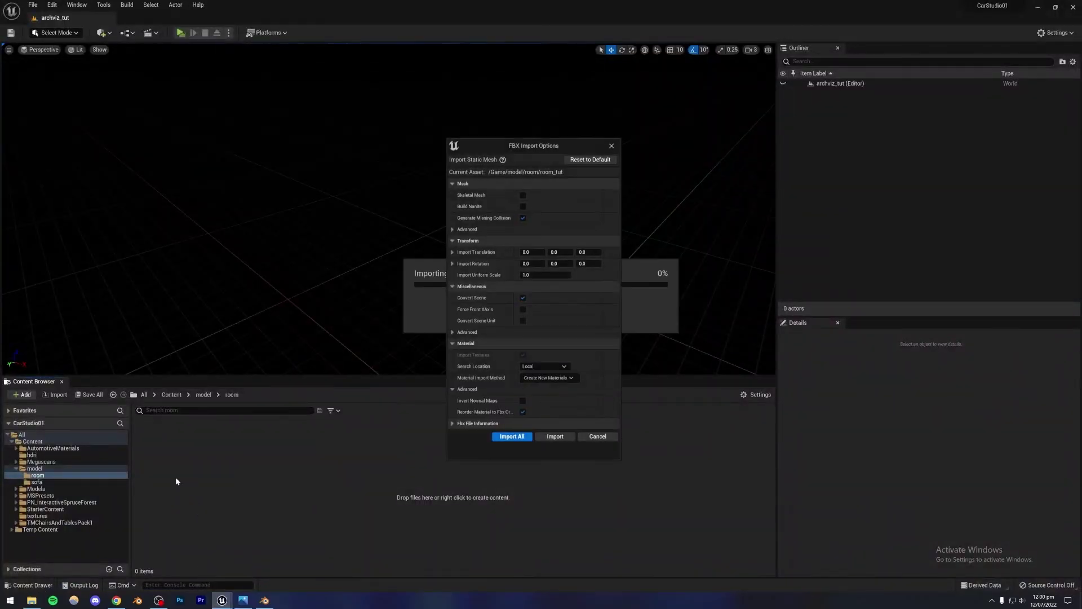
pyautogui.click(511, 442)
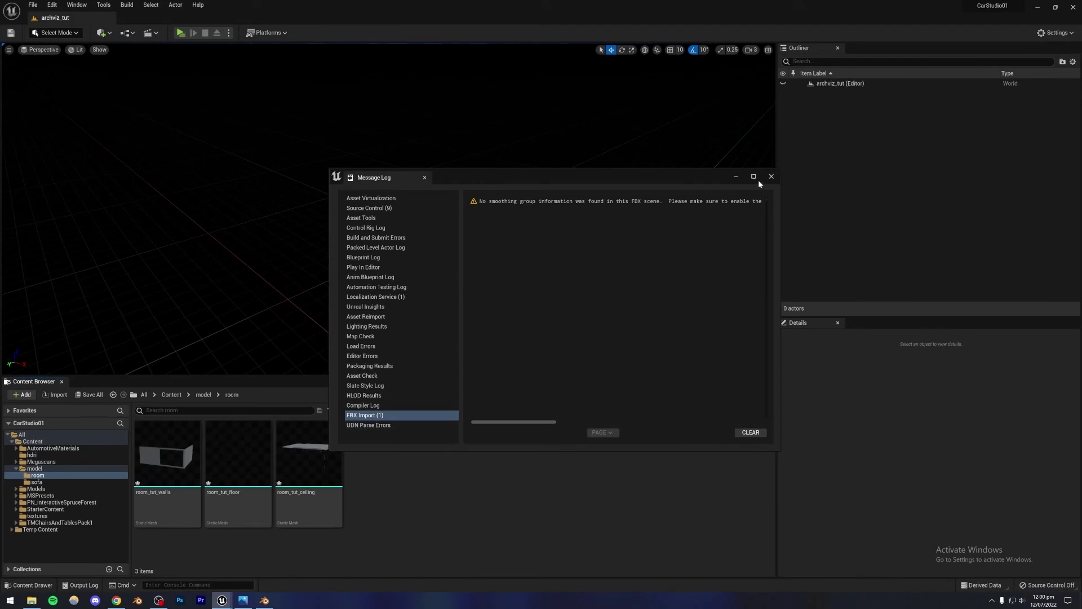
pyautogui.click(771, 176)
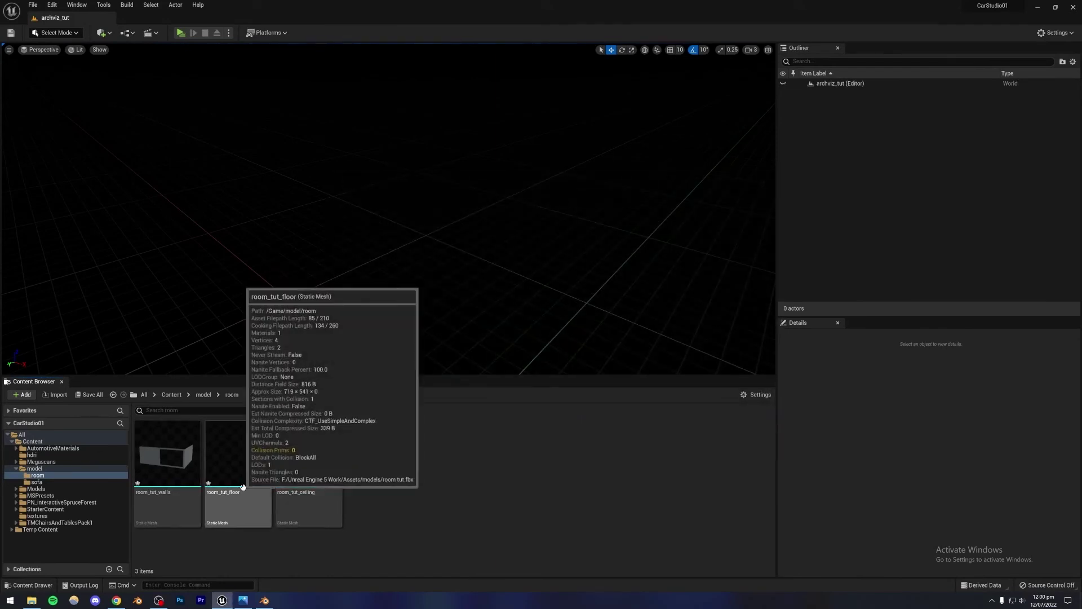
# Try placing the room_tut_ceiling mesh in the level and undo the placement
pyautogui.moveTo(309, 456); pyautogui.dragTo(404, 223)
pyautogui.hotkey('ctrl', 'z')
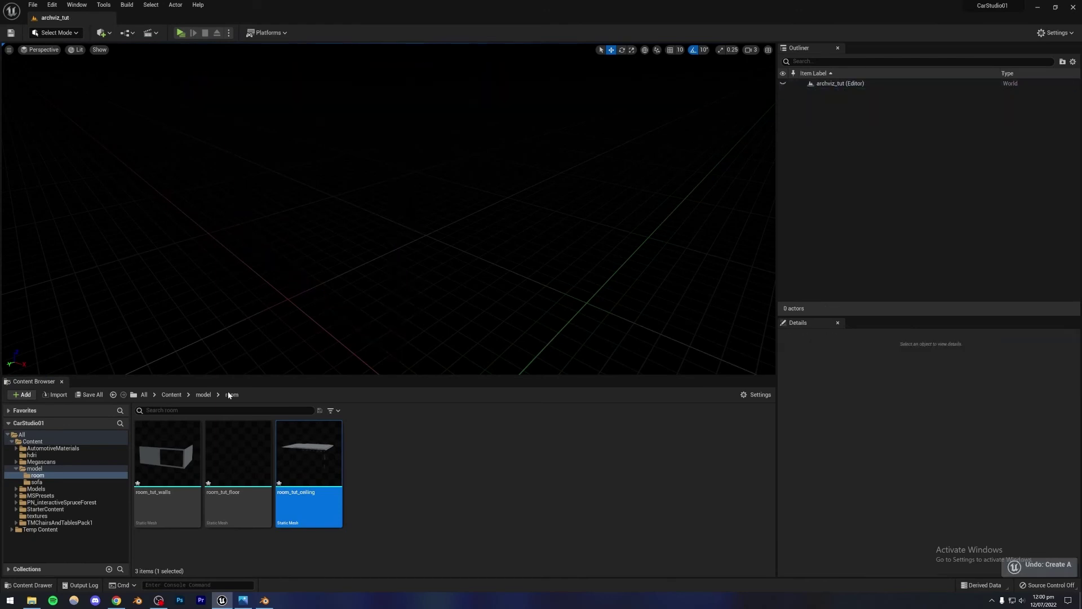
# Try placing the room ceiling, floor and walls meshes together in the level and undo the placement
pyautogui.click(169, 496)
pyautogui.keyDown('shift'); pyautogui.click(317, 495); pyautogui.keyUp('shift')
pyautogui.moveTo(317, 496); pyautogui.dragTo(491, 219)
pyautogui.moveTo(403, 241)
pyautogui.mouseDown(button='right')
pyautogui.moveTo(443, 206)
pyautogui.moveTo(417, 261)
pyautogui.moveTo(404, 241)
pyautogui.mouseUp(button='right')
pyautogui.hotkey('ctrl', 'z')
pyautogui.click(354, 473)
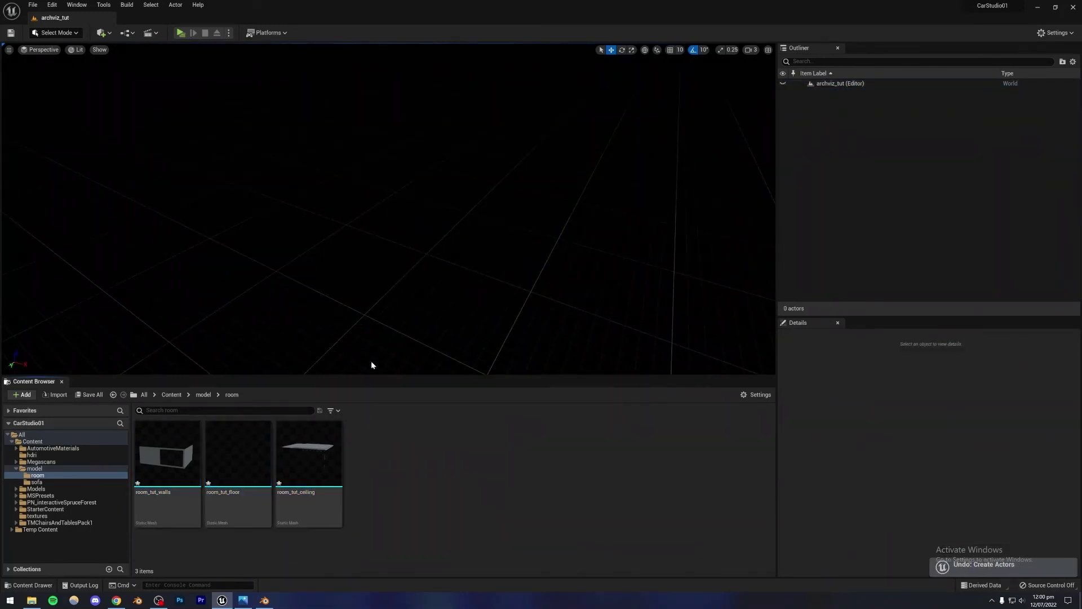
# Add a sky light, atmospheric light 0, sky atmosphere, volumetric cloud and height fog with the Env. Light Mixer
pyautogui.moveTo(410, 302); pyautogui.dragTo(395, 314, button='right')
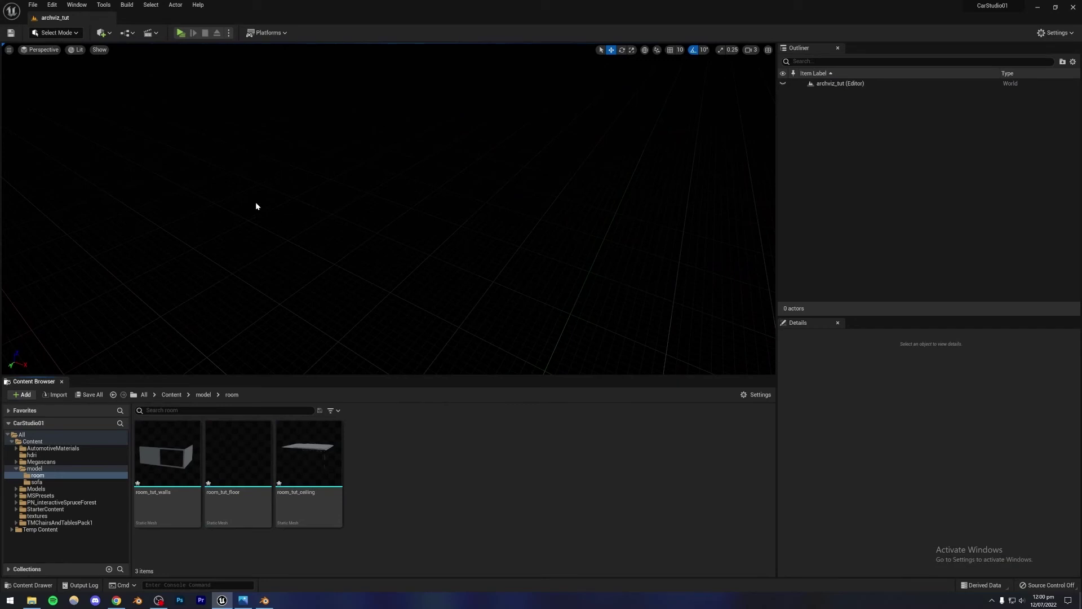
pyautogui.click(85, 8)
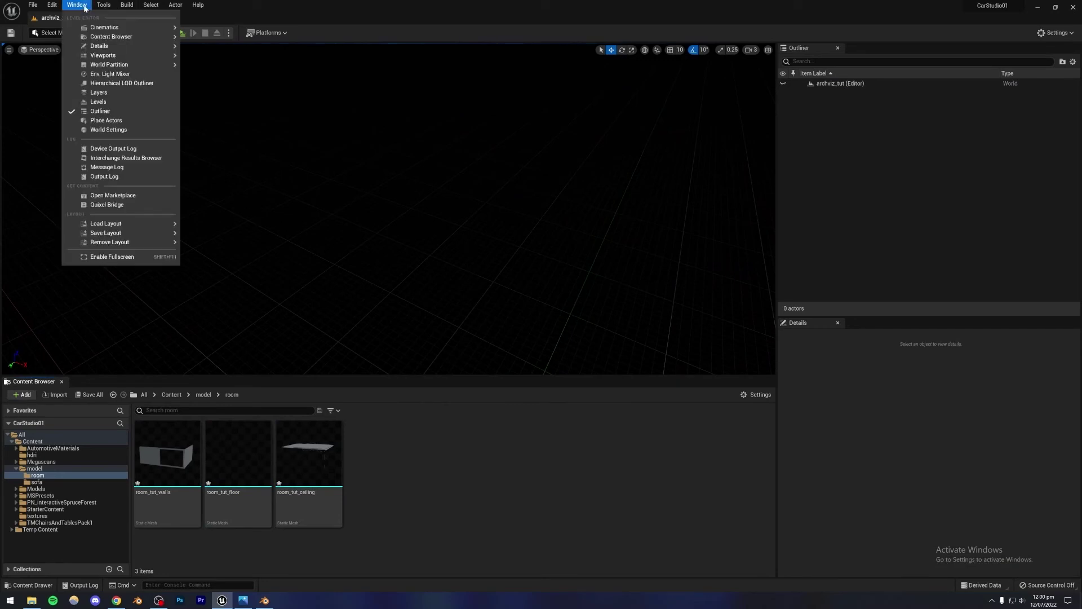
pyautogui.click(101, 76)
pyautogui.moveTo(319, 268); pyautogui.dragTo(518, 228)
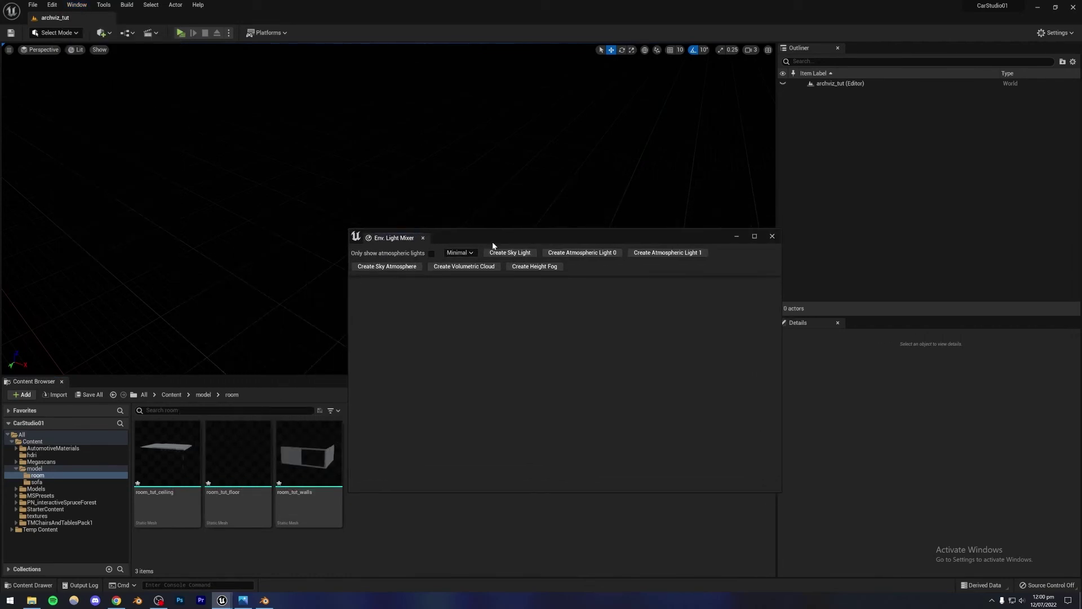
pyautogui.click(506, 254)
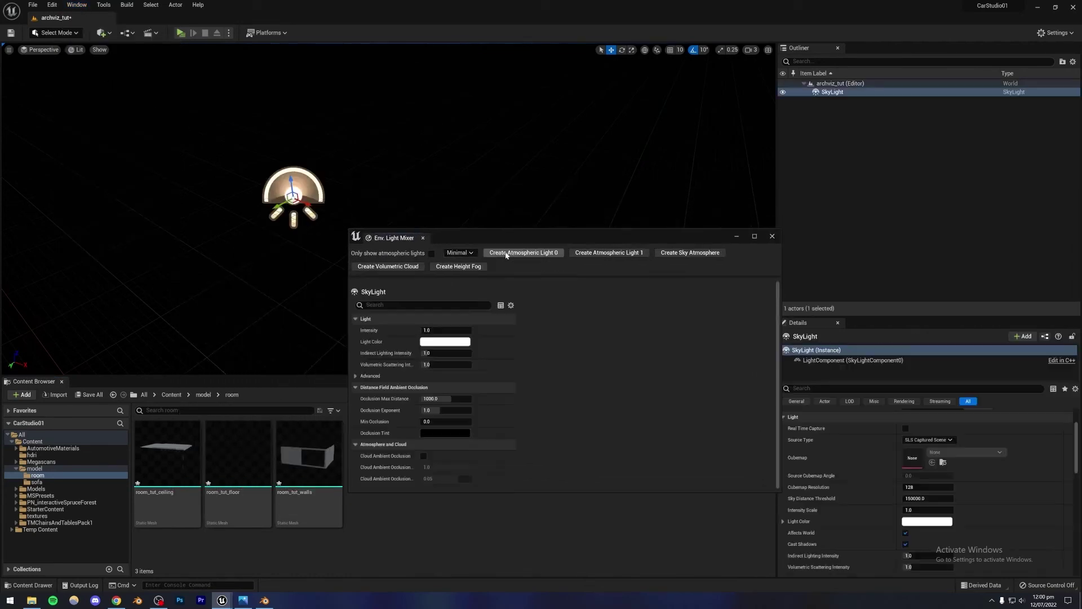
pyautogui.click(516, 253)
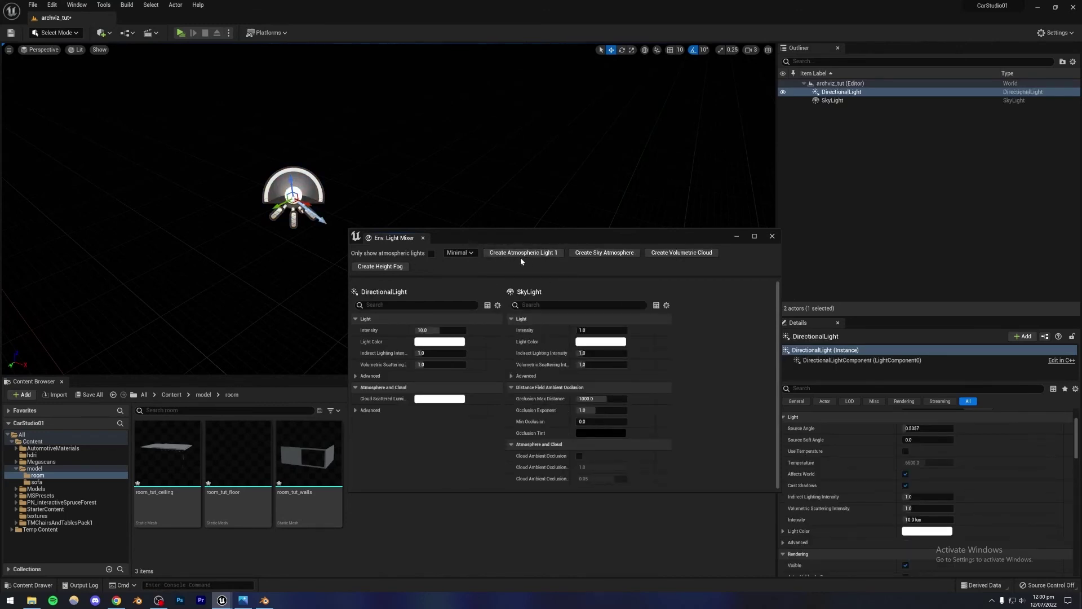
pyautogui.click(599, 255)
pyautogui.click(600, 253)
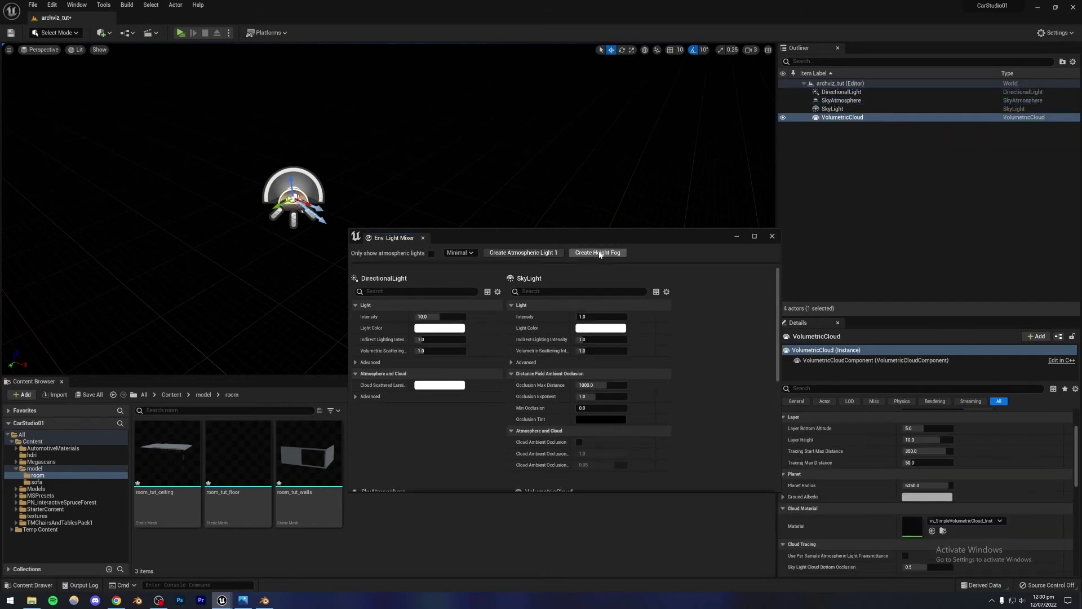
pyautogui.click(596, 253)
pyautogui.click(772, 236)
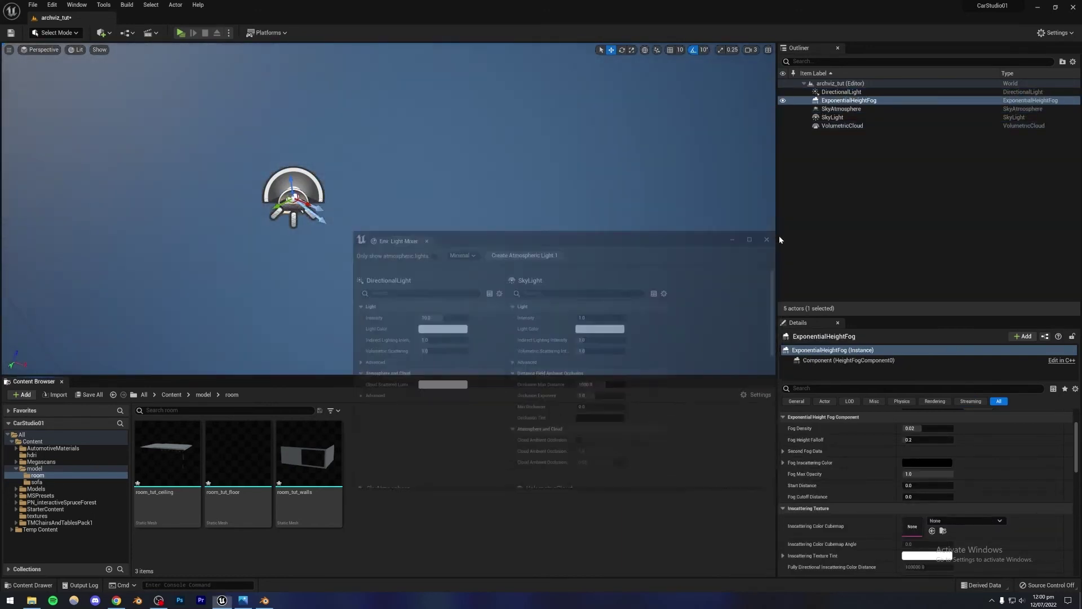
# Try placing the three room meshes in the lit level and delete them from it
pyautogui.moveTo(342, 265); pyautogui.dragTo(48, 282, button='right')
pyautogui.press('s')
pyautogui.moveTo(417, 282); pyautogui.dragTo(423, 248, button='right')
pyautogui.moveTo(396, 316); pyautogui.dragTo(393, 309, button='right')
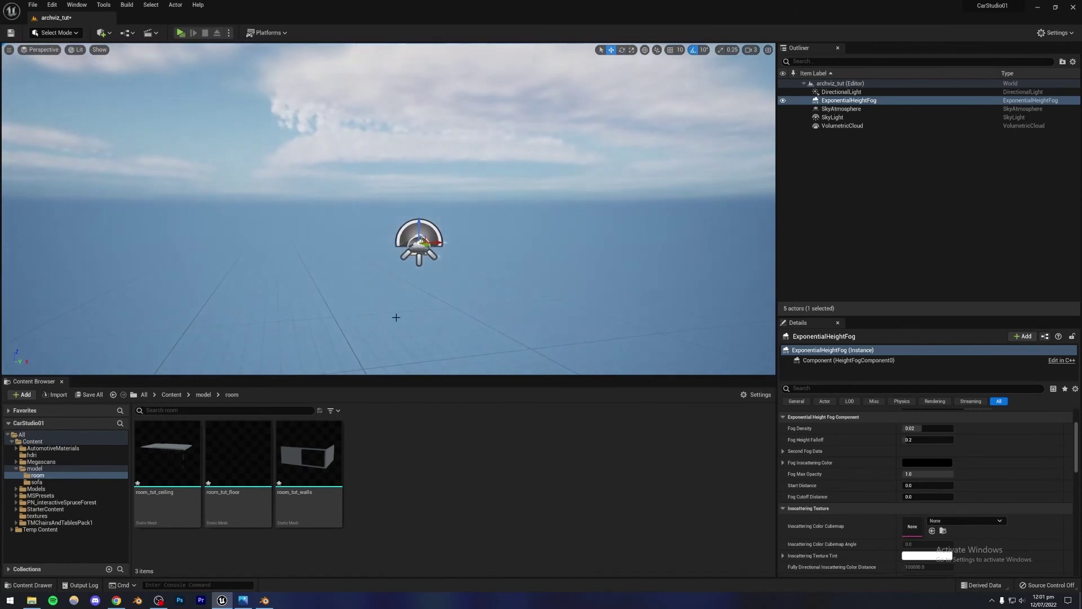
pyautogui.click(295, 468)
pyautogui.keyDown('shift'); pyautogui.click(179, 474); pyautogui.keyUp('shift')
pyautogui.moveTo(237, 472); pyautogui.dragTo(478, 269)
pyautogui.moveTo(479, 270); pyautogui.dragTo(556, 293, button='right')
pyautogui.moveTo(451, 256); pyautogui.dragTo(482, 273, button='right')
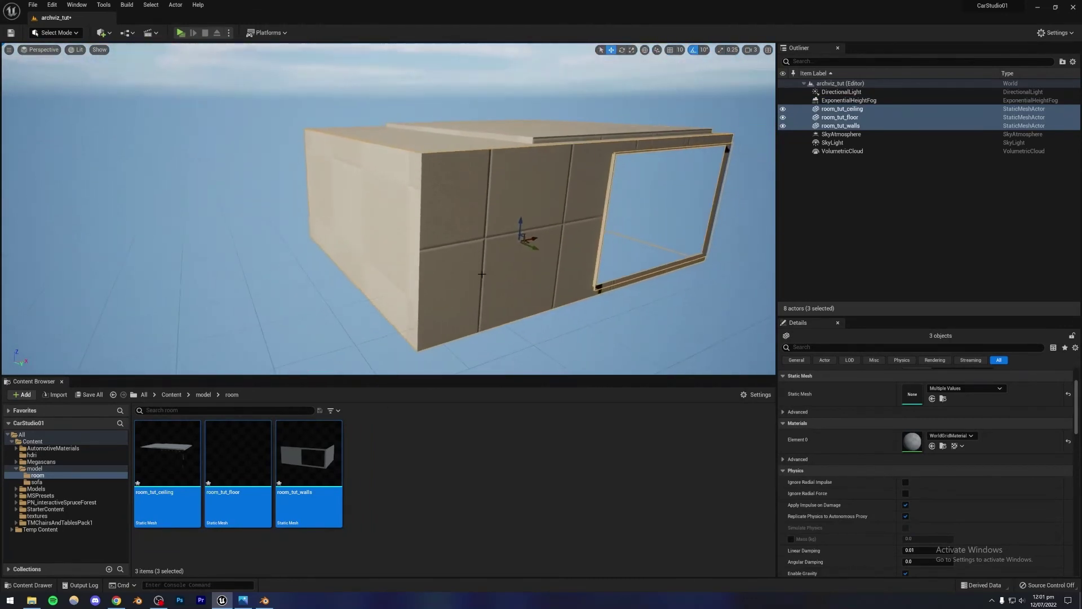
pyautogui.press('Delete')
# Create a new landscape with the default settings and return to Select mode
pyautogui.click(53, 32)
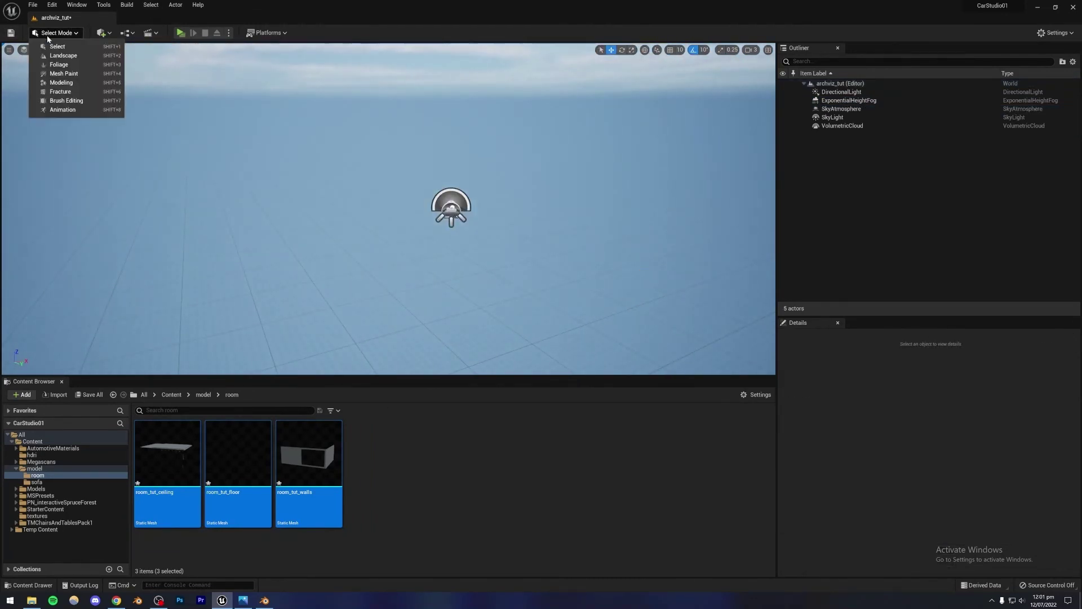
pyautogui.click(63, 57)
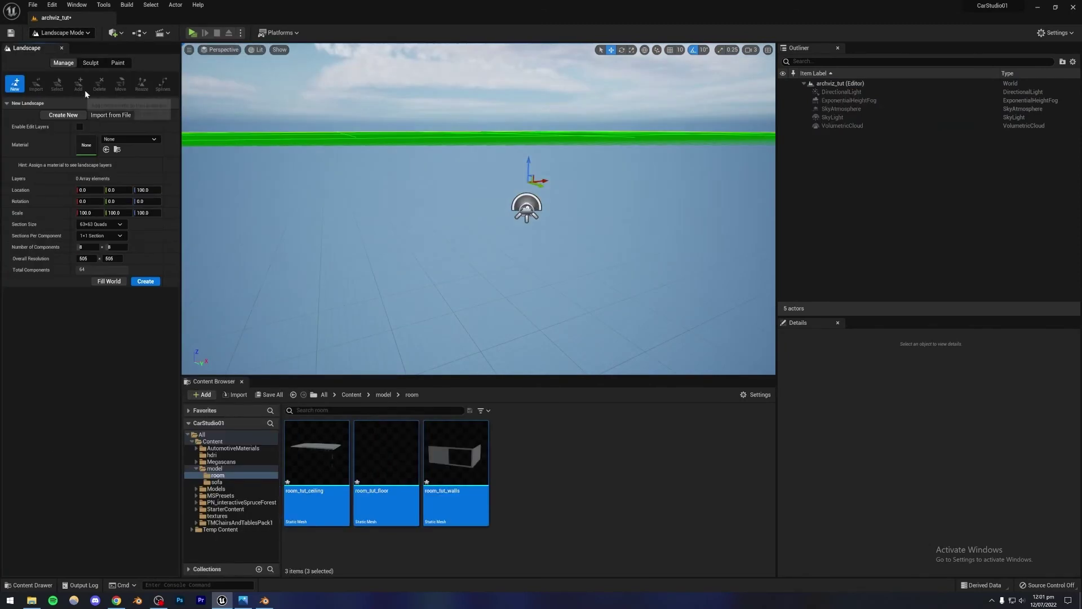
pyautogui.click(146, 281)
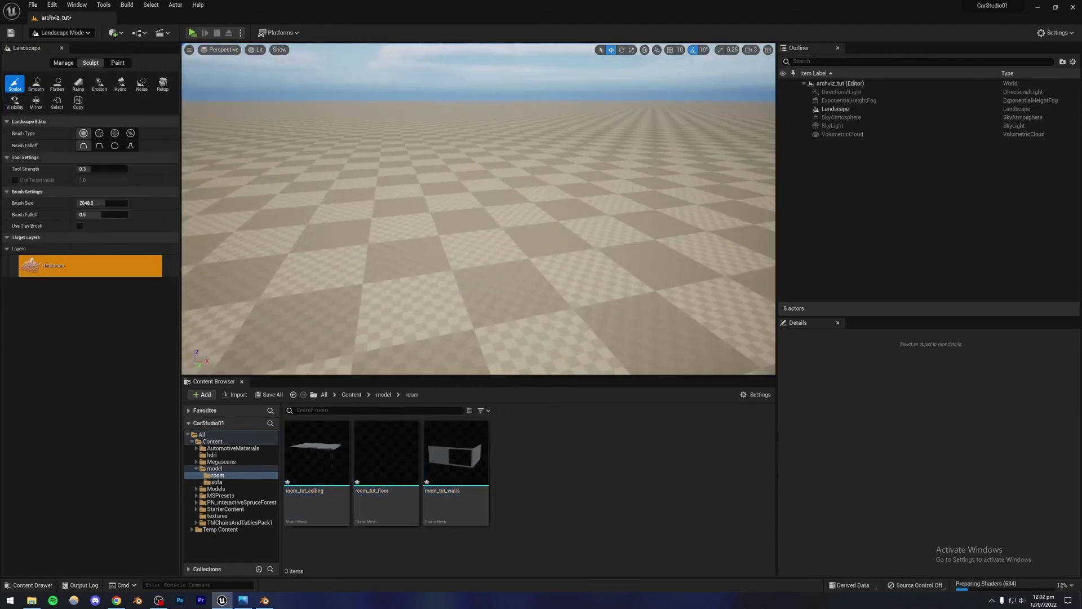
pyautogui.click(61, 33)
pyautogui.click(59, 47)
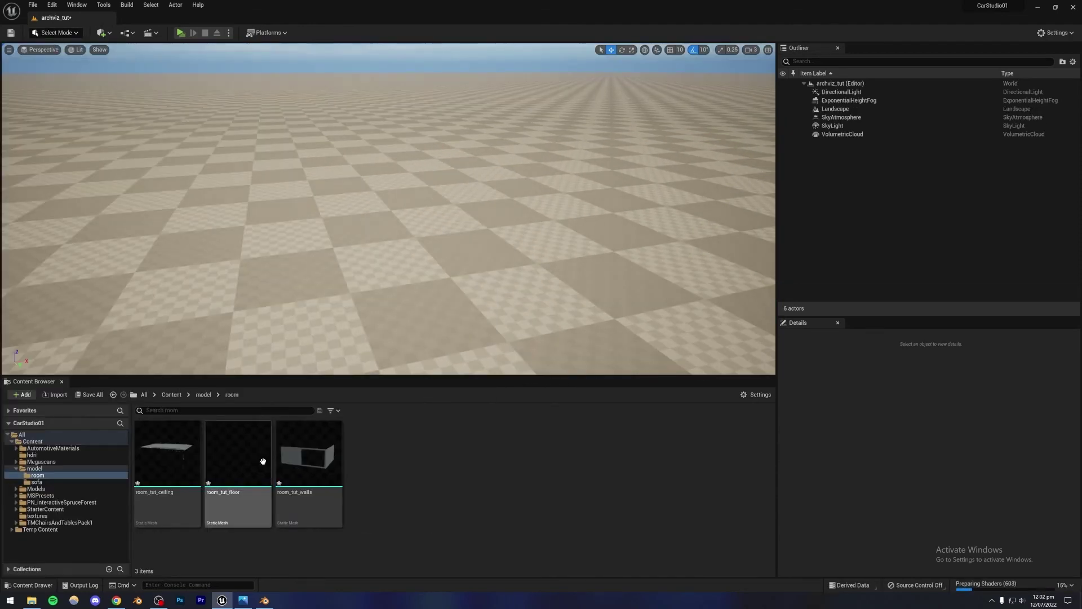
# Place the room_tut_ceiling, room_tut_floor and room_tut_walls meshes together on the landscape
pyautogui.click(191, 462)
pyautogui.keyDown('shift'); pyautogui.click(305, 456); pyautogui.keyUp('shift')
pyautogui.moveTo(274, 473); pyautogui.dragTo(498, 236)
# Examine the placed room from inside to check how its wall, floor and ceiling faces render
pyautogui.moveTo(498, 237); pyautogui.dragTo(157, 200, button='right')
pyautogui.press('a')
pyautogui.press('q')
pyautogui.press('e')
pyautogui.press('s')
pyautogui.press('d')
pyautogui.press('e')
pyautogui.press('d')
pyautogui.press('q')
pyautogui.press('w')
pyautogui.press('w')
pyautogui.moveTo(456, 245); pyautogui.dragTo(507, 246, button='right')
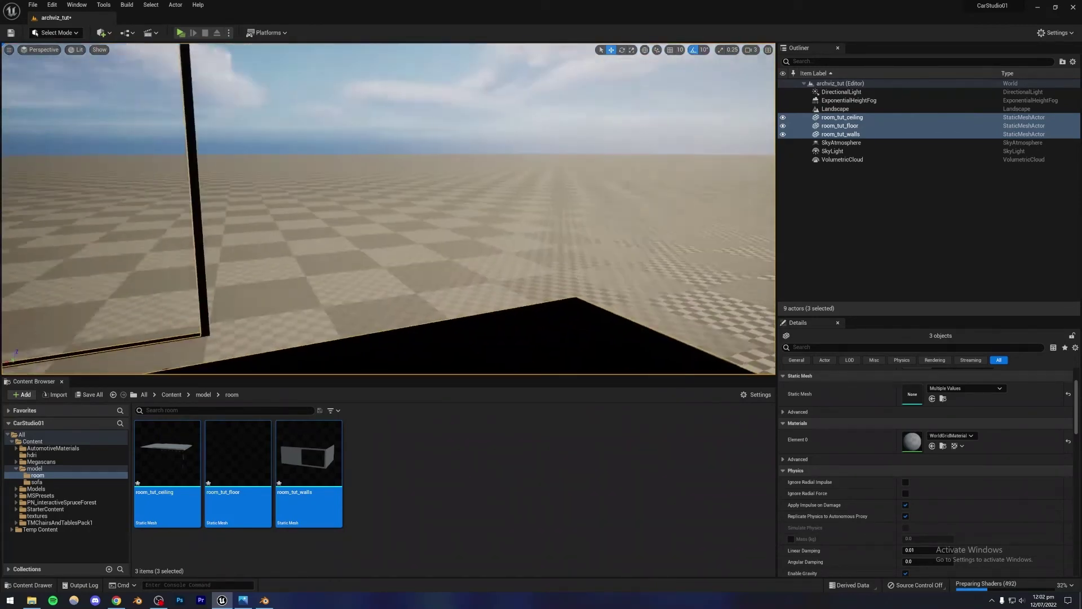
pyautogui.moveTo(508, 246)
pyautogui.mouseDown(button='right')
pyautogui.moveTo(485, 246)
pyautogui.moveTo(524, 254)
pyautogui.moveTo(496, 254)
pyautogui.mouseUp(button='right')
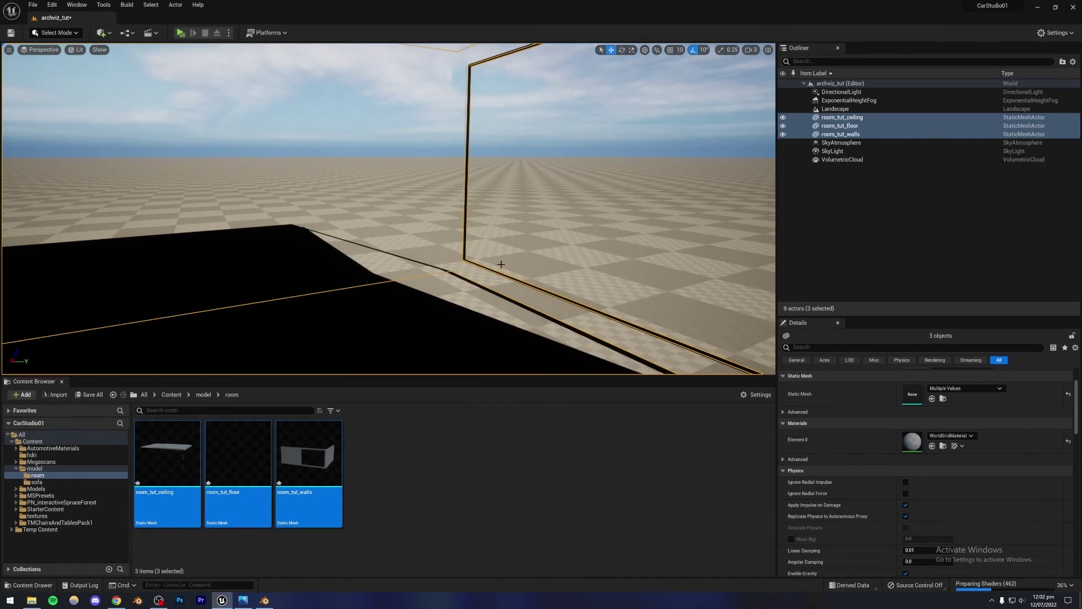
pyautogui.moveTo(501, 265)
pyautogui.mouseDown(button='right')
pyautogui.moveTo(451, 248)
pyautogui.moveTo(339, 288)
pyautogui.moveTo(226, 243)
pyautogui.moveTo(501, 264)
pyautogui.mouseUp(button='right')
# Switch to Blender and turn on the Face Orientation overlay to check the room shell's normals
pyautogui.click(264, 600)
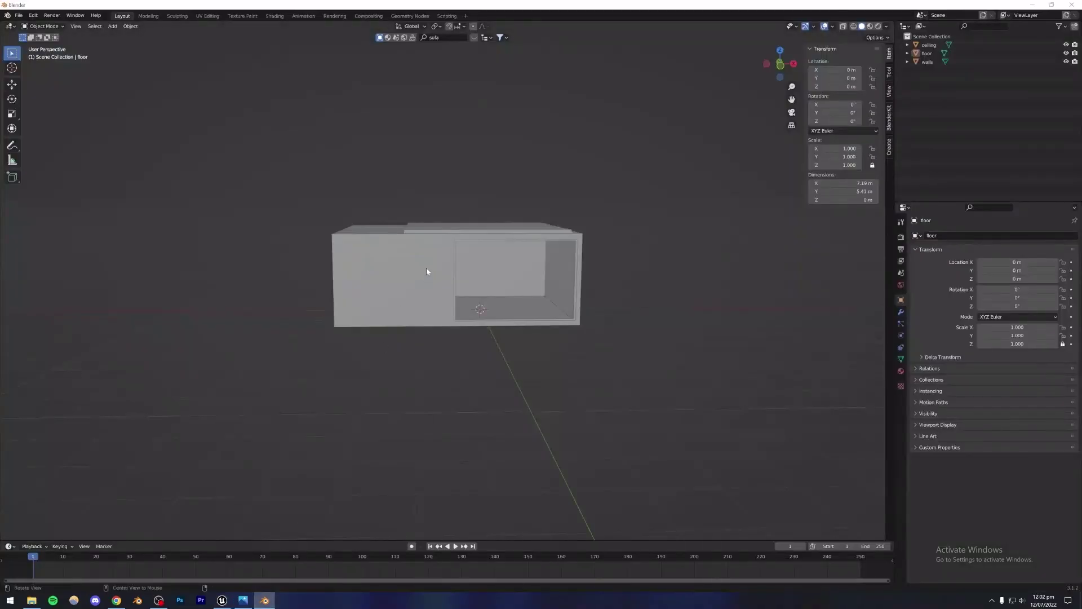
pyautogui.moveTo(426, 270); pyautogui.dragTo(544, 282, button='middle')
pyautogui.scroll(6, 550, 273)
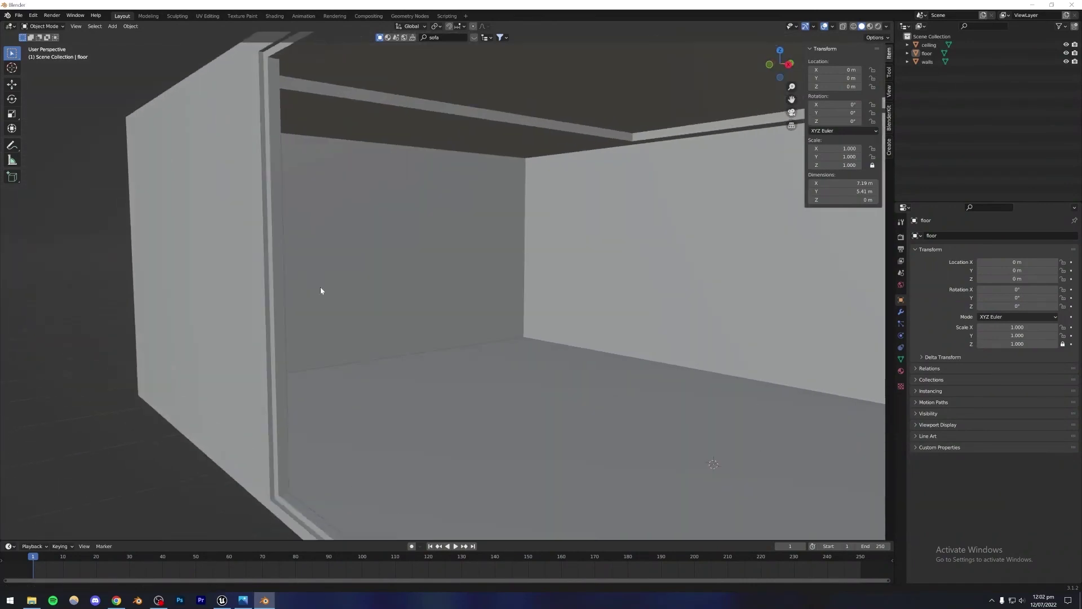
pyautogui.moveTo(320, 290); pyautogui.dragTo(218, 307, button='middle')
pyautogui.scroll(-8, 346, 300)
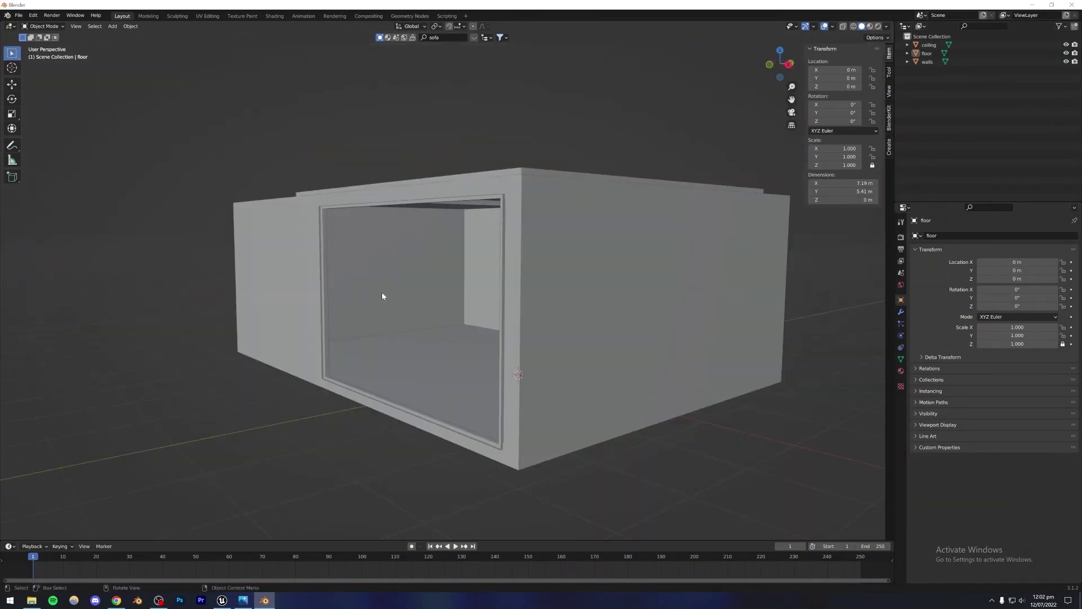
pyautogui.moveTo(382, 296); pyautogui.dragTo(441, 311, button='middle')
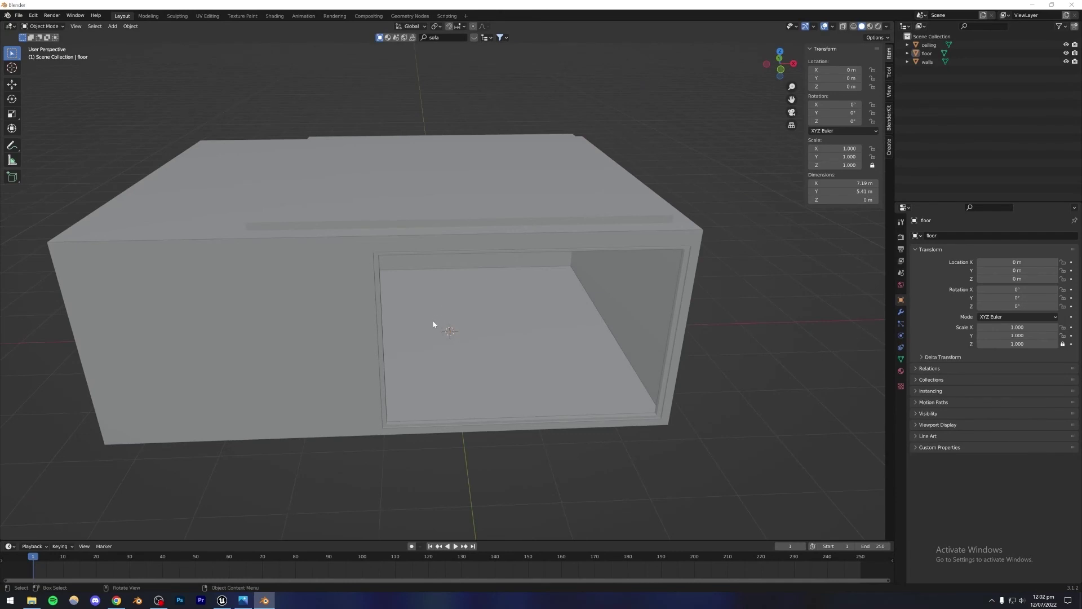
pyautogui.click(430, 301)
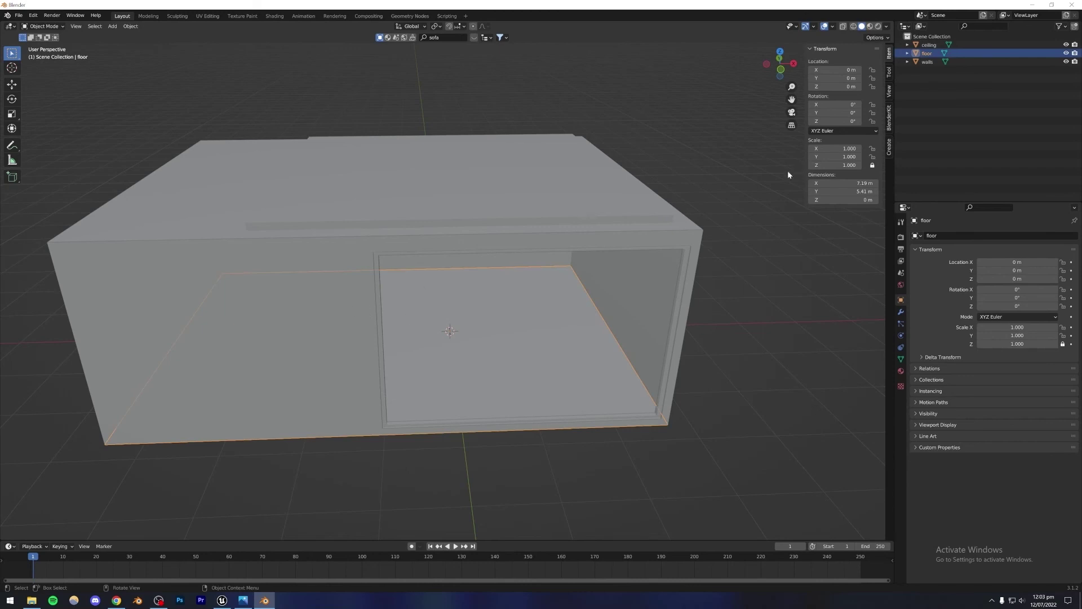
pyautogui.moveTo(534, 273); pyautogui.dragTo(492, 293, button='middle')
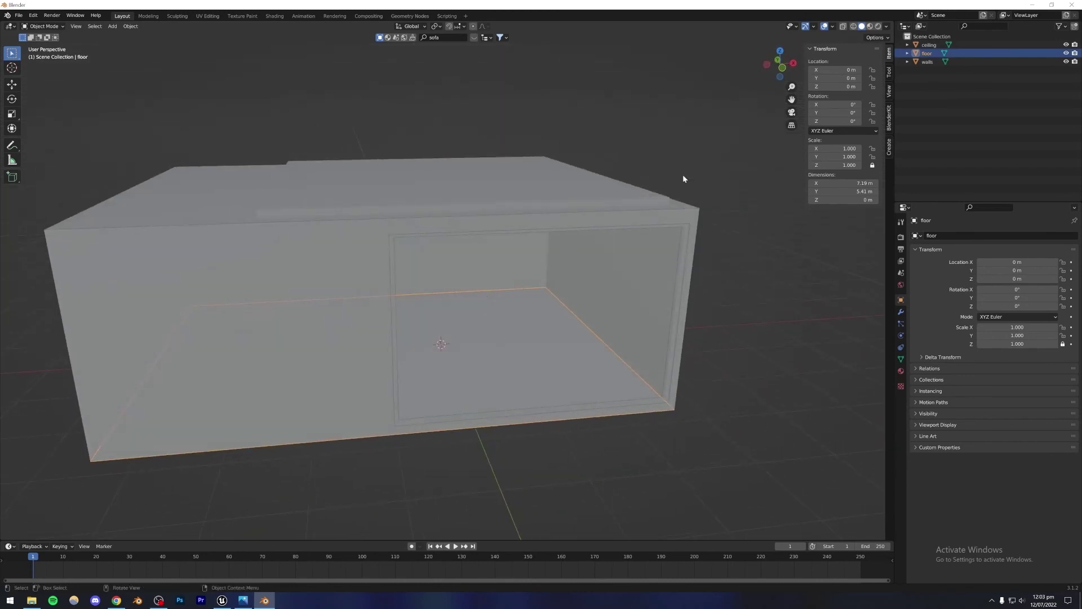
pyautogui.click(833, 26)
pyautogui.click(780, 179)
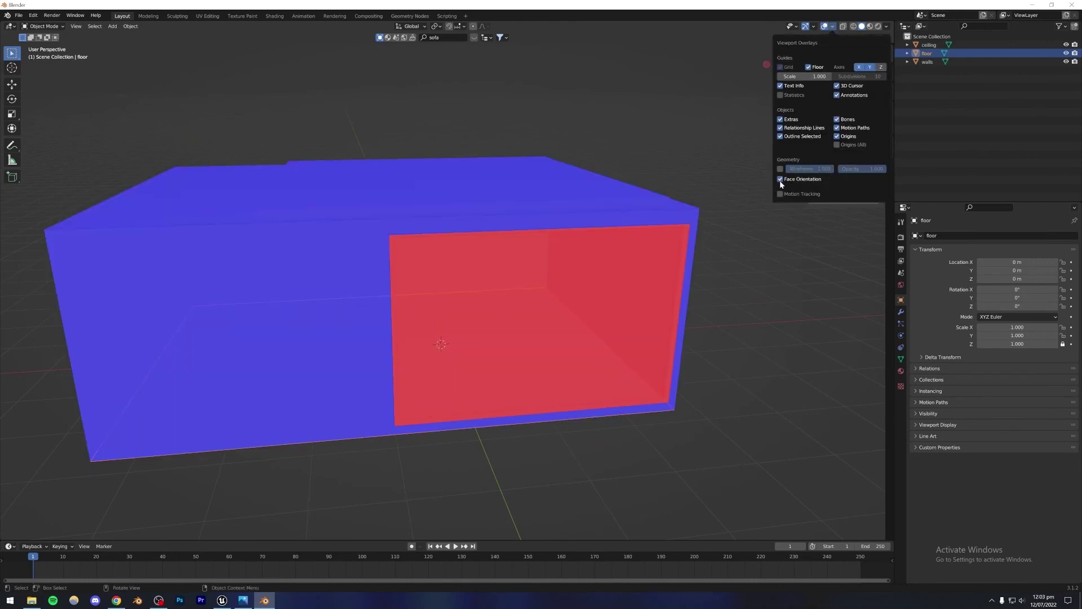
# Flip the normals of all faces of the ceiling, floor and walls objects
pyautogui.moveTo(449, 280); pyautogui.dragTo(379, 271, button='middle')
pyautogui.scroll(-3, 325, 332)
pyautogui.scroll(6, 422, 297)
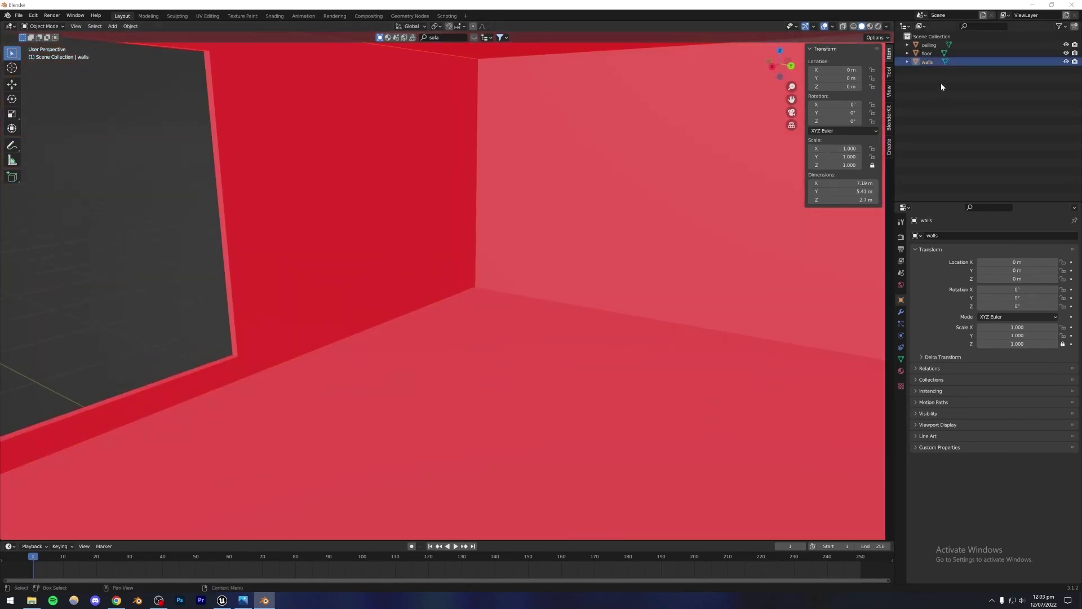
pyautogui.keyDown('shift'); pyautogui.click(927, 45); pyautogui.keyUp('shift')
pyautogui.press('Tab')
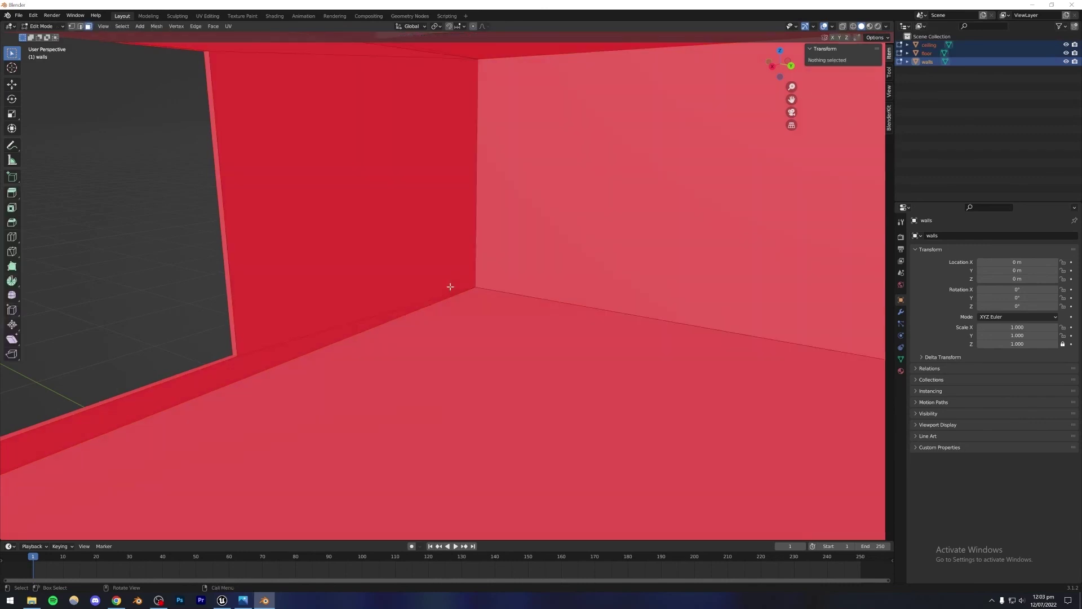
pyautogui.press('a')
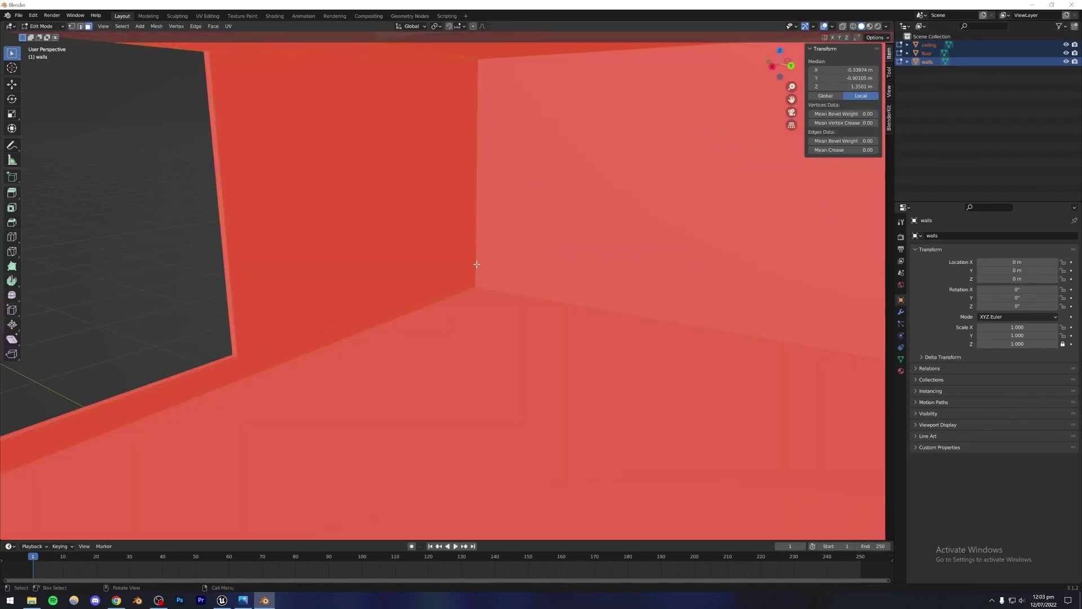
pyautogui.click(157, 26)
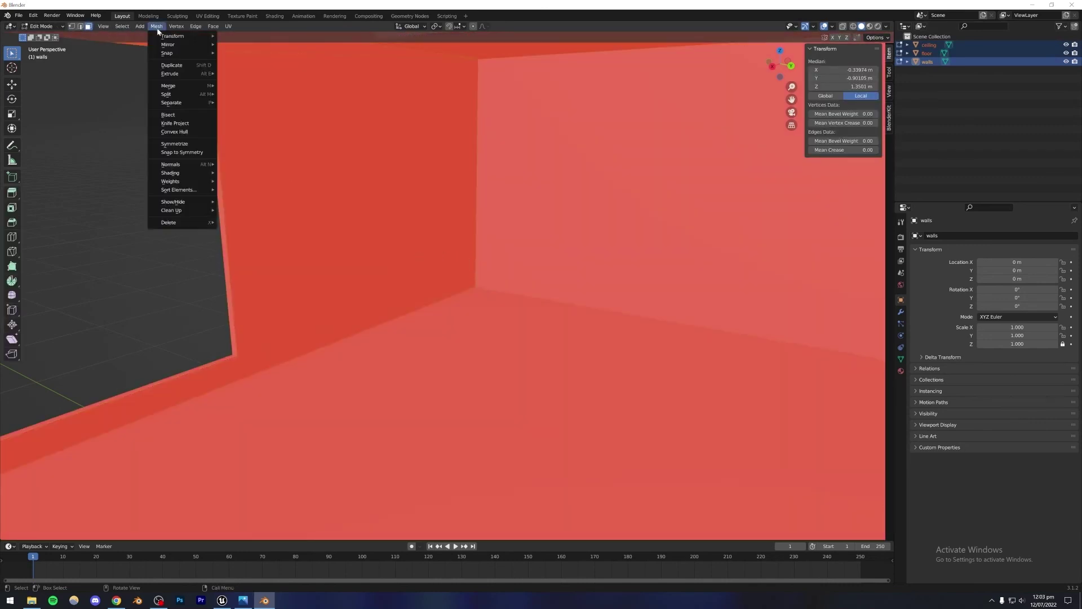
pyautogui.moveTo(175, 169)
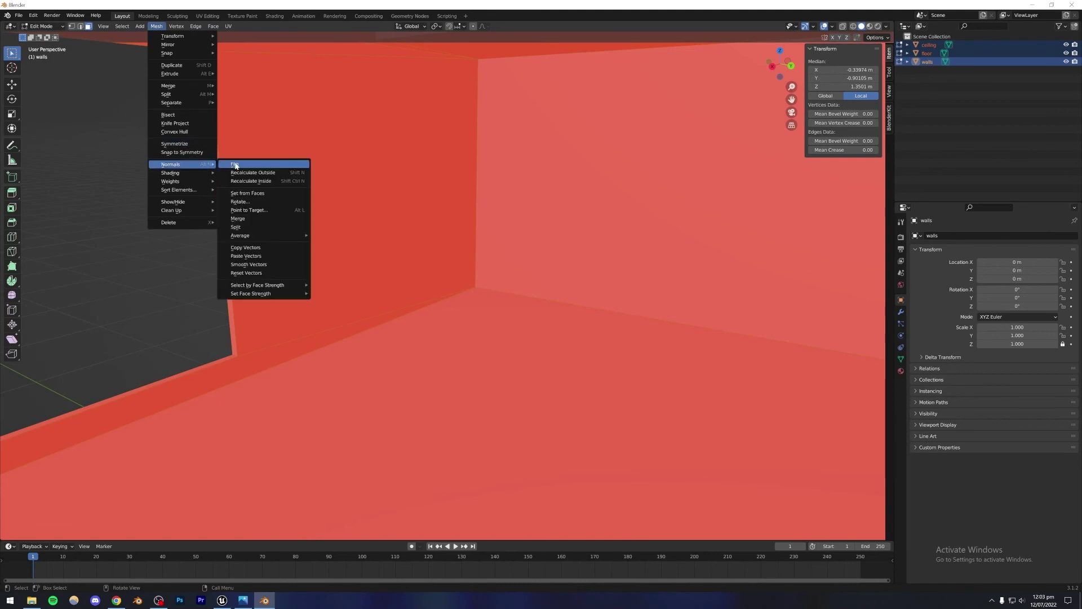
pyautogui.click(235, 166)
pyautogui.press('Tab')
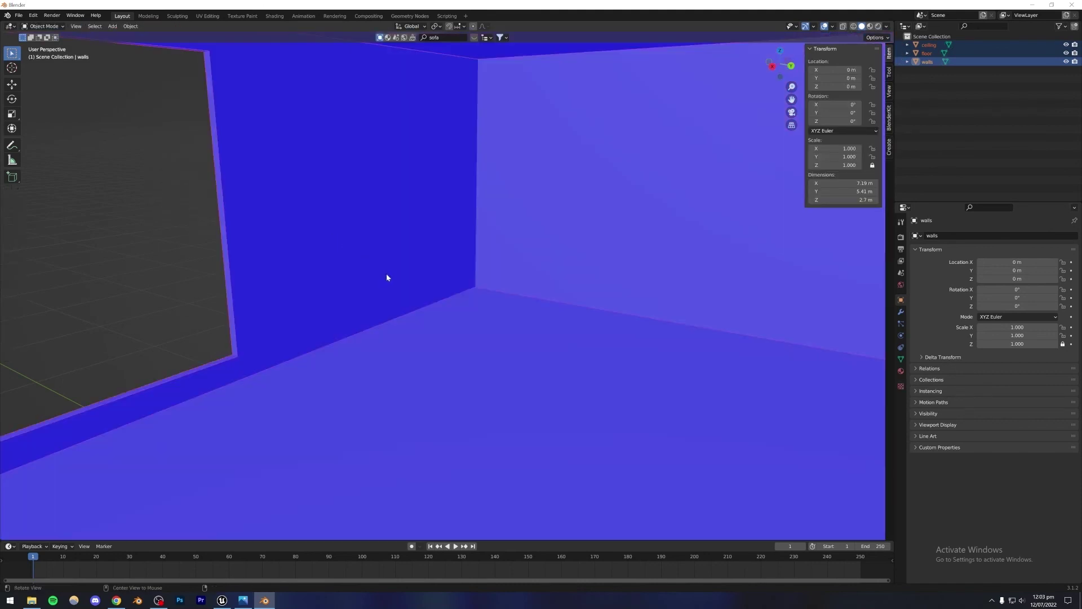
# Check the flipped room shell from inside and outside, and export the scene as FBX named "room tut new.fbx" into the models folder
pyautogui.moveTo(388, 275)
pyautogui.mouseDown(button='middle')
pyautogui.moveTo(63, 258)
pyautogui.moveTo(125, 208)
pyautogui.moveTo(337, 283)
pyautogui.moveTo(390, 281)
pyautogui.mouseUp(button='middle')
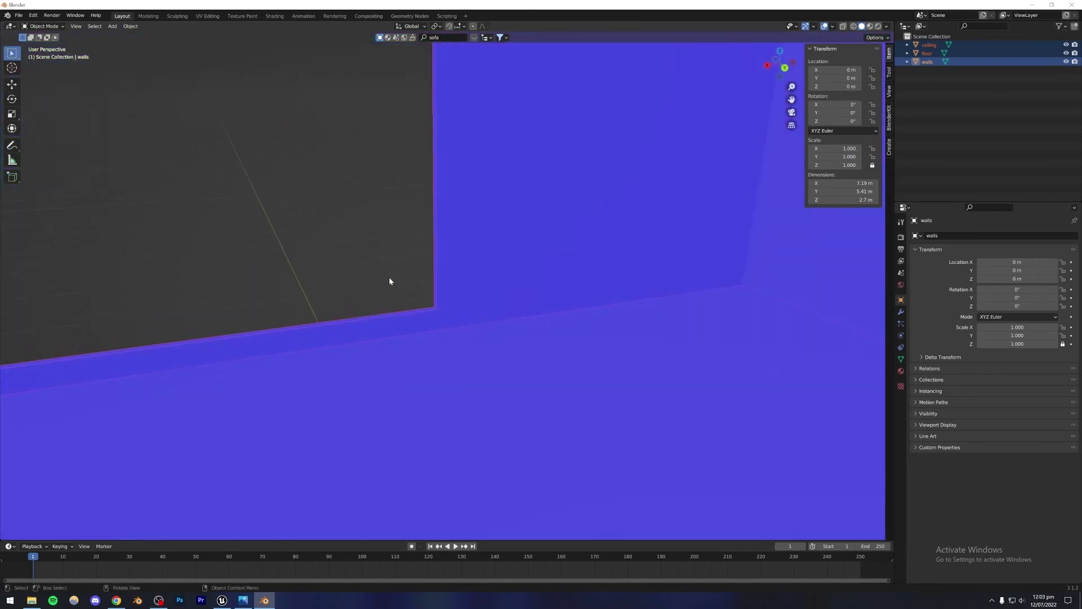
pyautogui.scroll(-10, 498, 272)
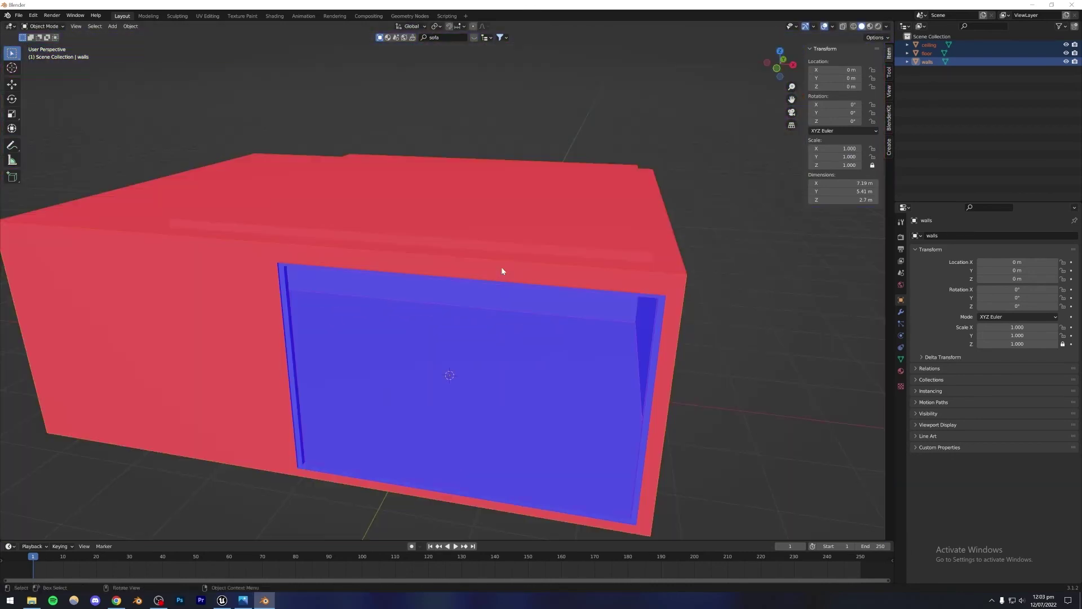
pyautogui.keyDown('alt'); pyautogui.moveTo(393, 271); pyautogui.dragTo(364, 285); pyautogui.keyUp('alt')
pyautogui.scroll(7, 428, 270)
pyautogui.moveTo(364, 289); pyautogui.dragTo(306, 299, button='middle')
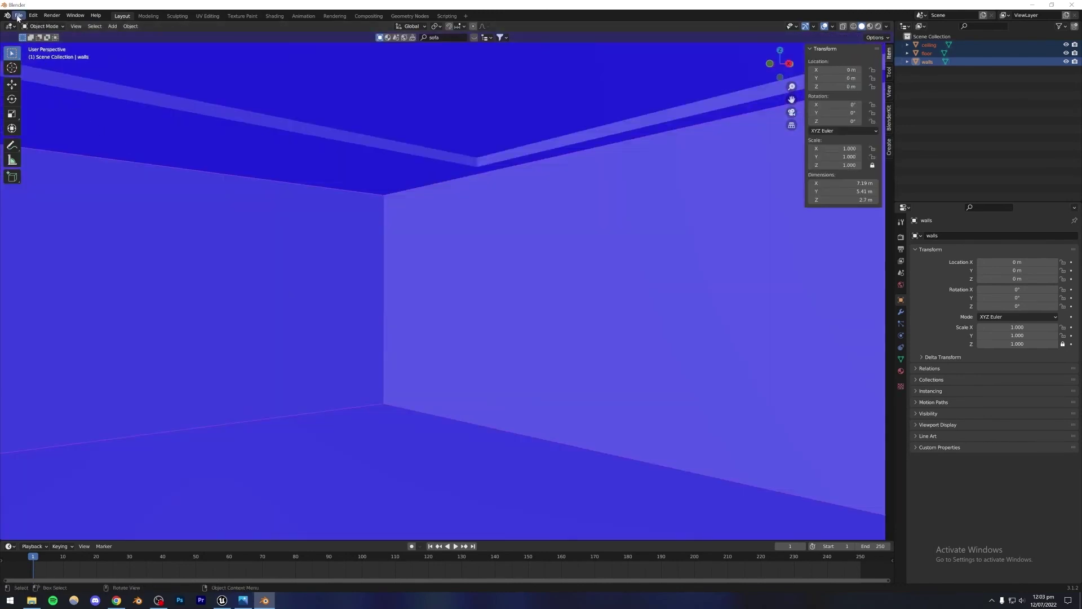
pyautogui.click(18, 16)
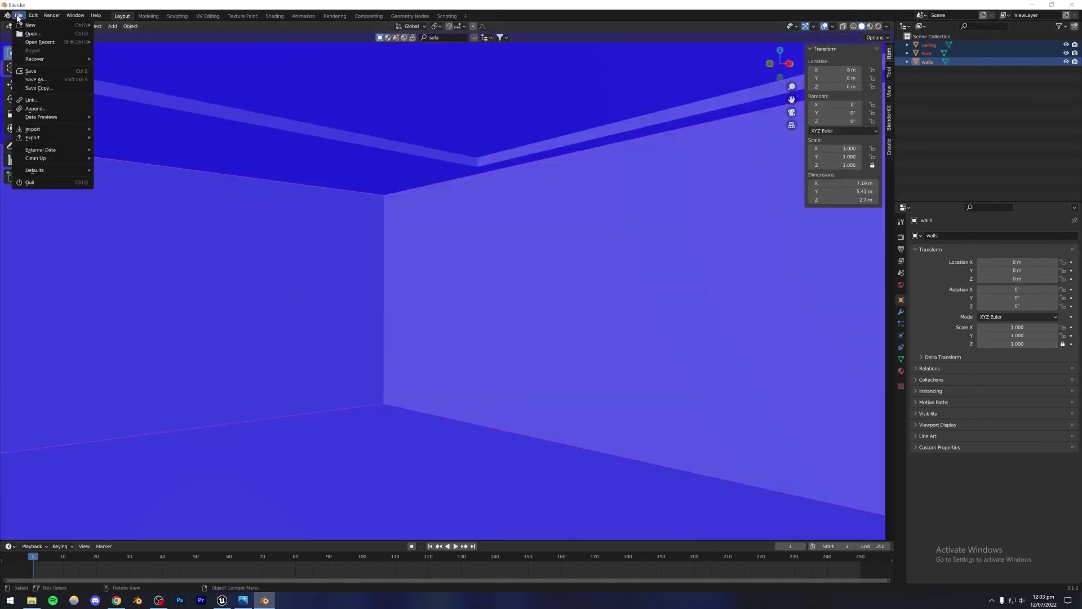
pyautogui.moveTo(50, 141)
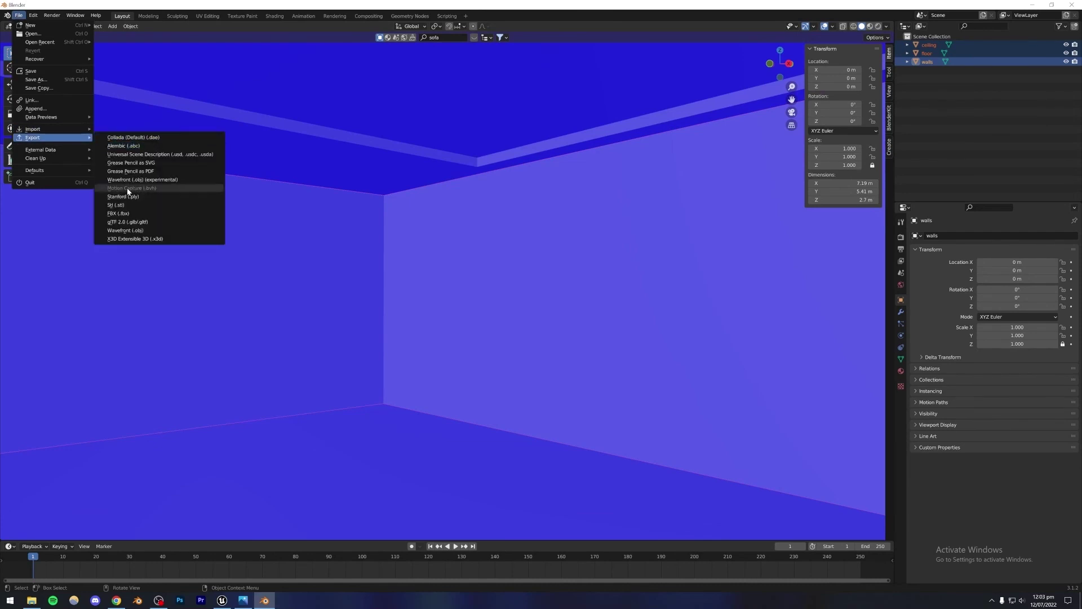
pyautogui.click(122, 214)
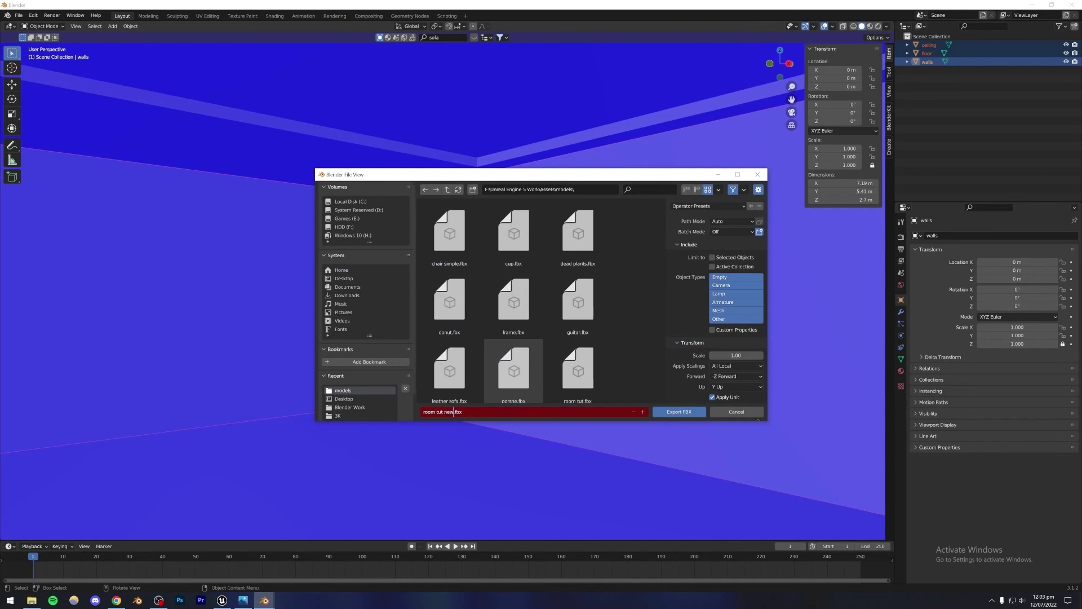
pyautogui.click(668, 412)
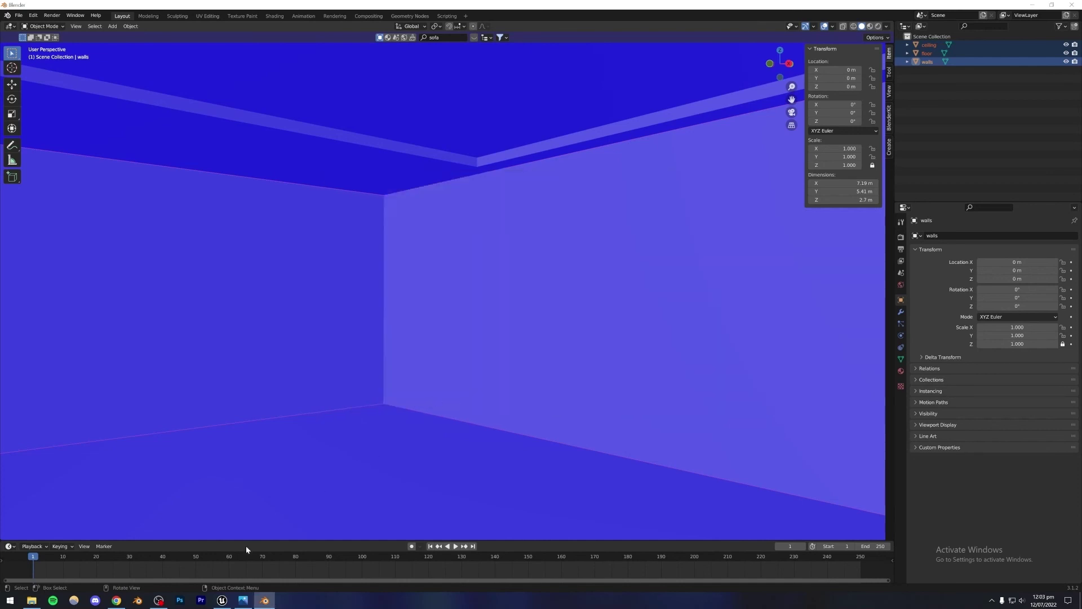
# Switch to Unreal Engine and force-delete the room_tut_ceiling, room_tut_floor and room_tut_walls mesh assets from the room folder
pyautogui.click(222, 600)
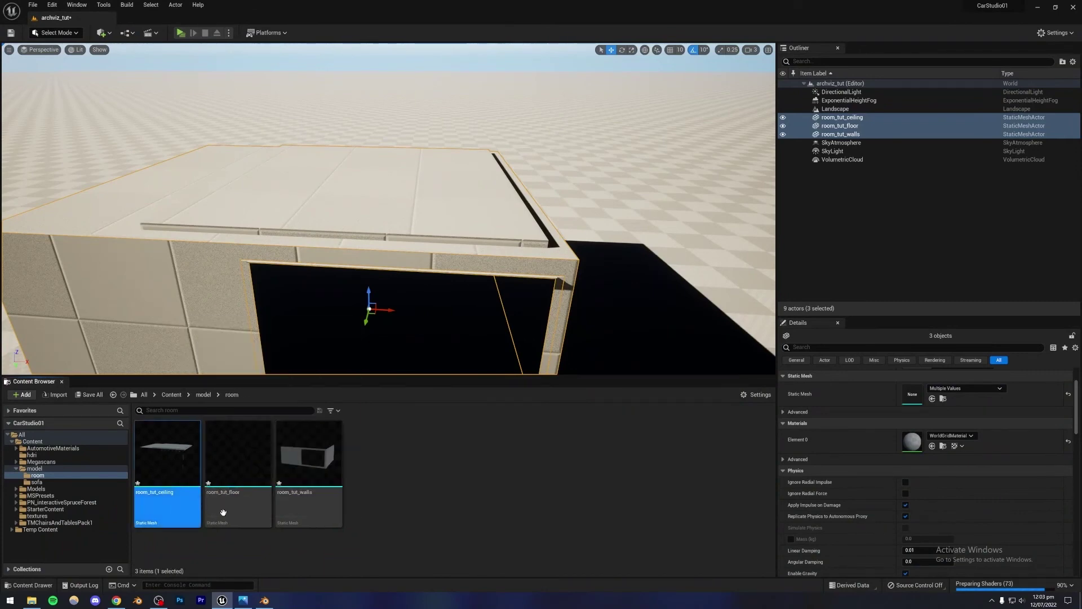
pyautogui.keyDown('shift'); pyautogui.click(297, 508); pyautogui.keyUp('shift')
pyautogui.press('Delete')
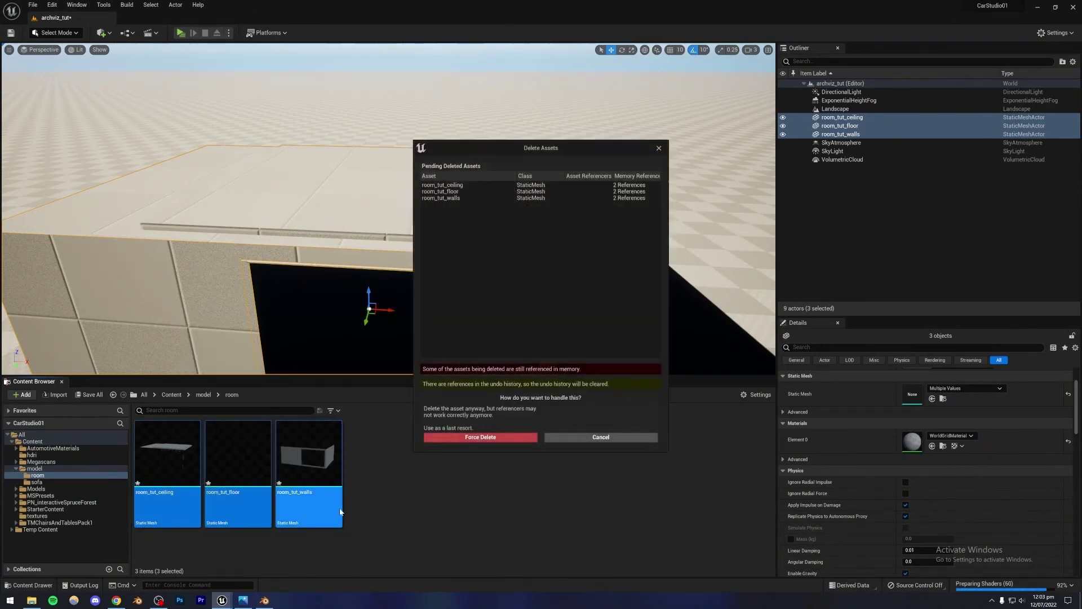
pyautogui.click(480, 437)
# Import "room tut new.fbx" from the models folder into the room content folder with the default FBX options, and dismiss the message log
pyautogui.click(31, 601)
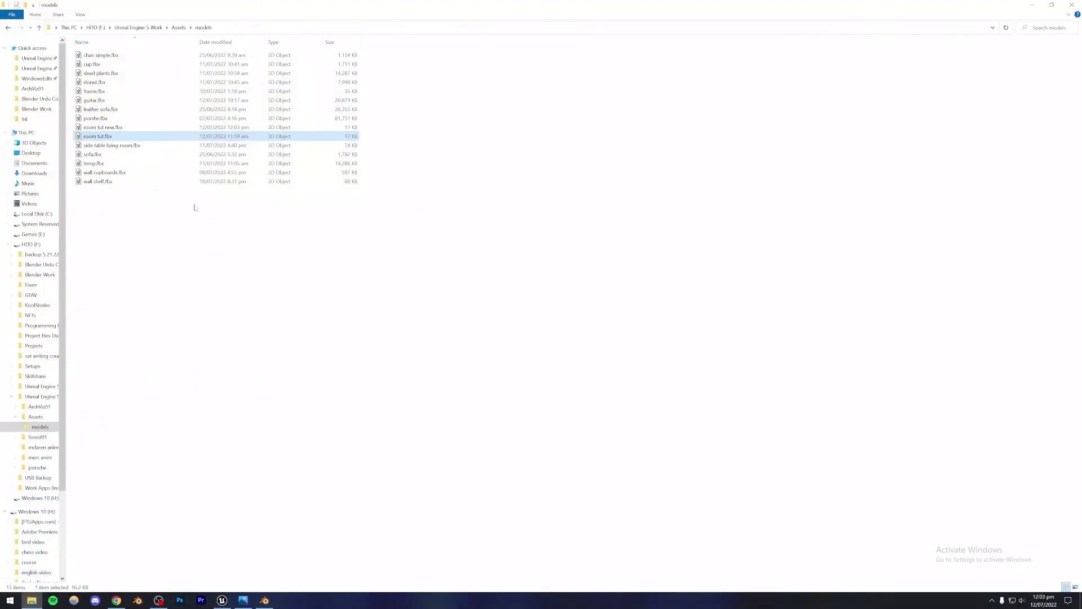
pyautogui.click(103, 128)
pyautogui.moveTo(207, 503)
pyautogui.mouseDown()
pyautogui.moveTo(224, 587)
pyautogui.moveTo(214, 498)
pyautogui.mouseUp()
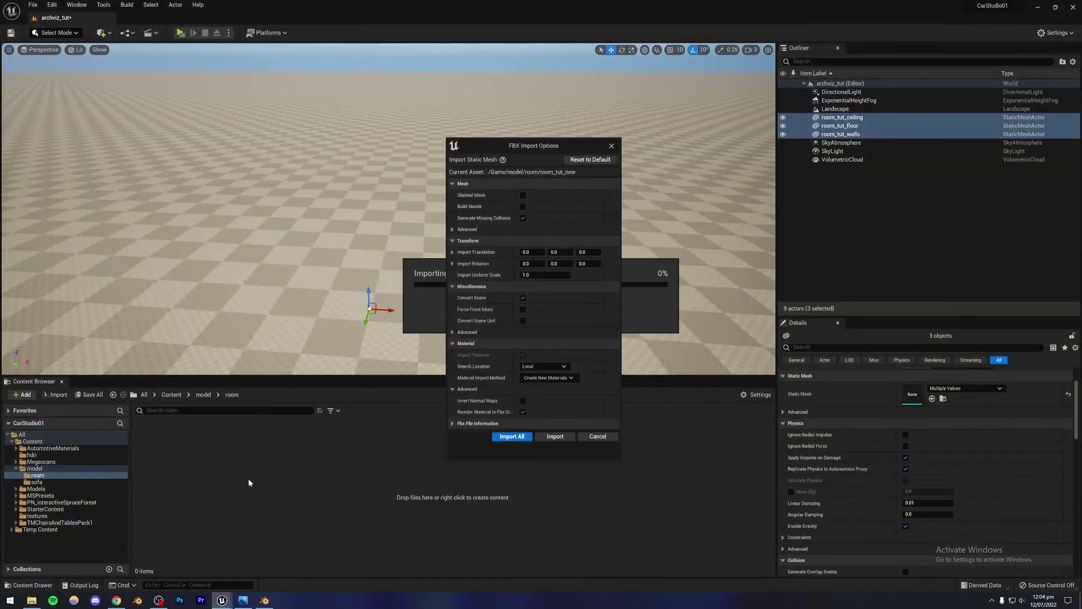
pyautogui.click(513, 437)
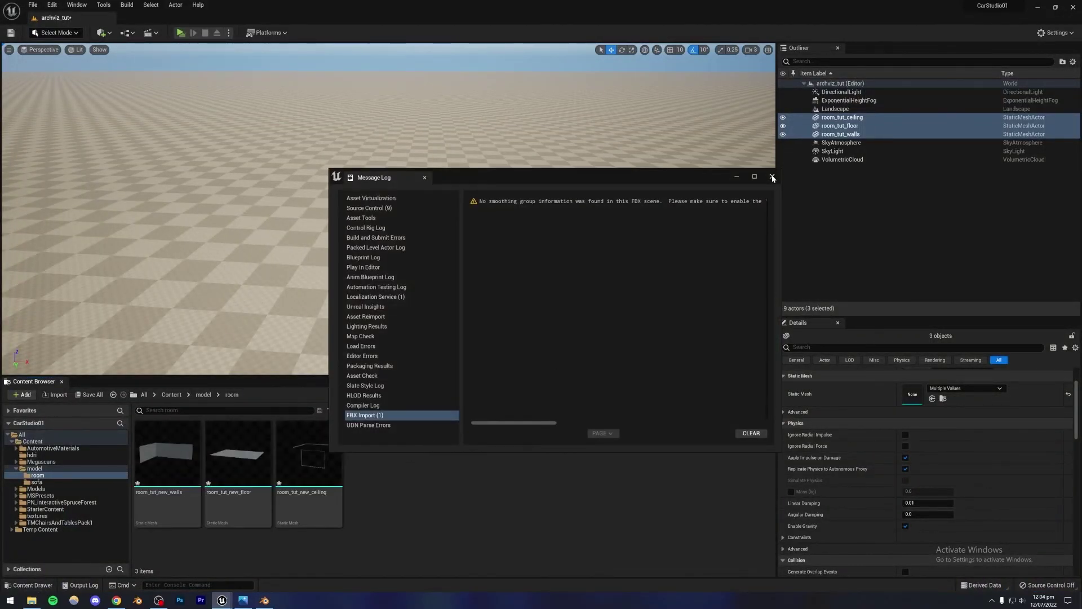
pyautogui.click(772, 178)
# Place the room_tut_new_walls, room_tut_new_floor and room_tut_new_ceiling meshes together in the level and frame them in the view
pyautogui.click(166, 473)
pyautogui.keyDown('shift'); pyautogui.click(314, 451); pyautogui.keyUp('shift')
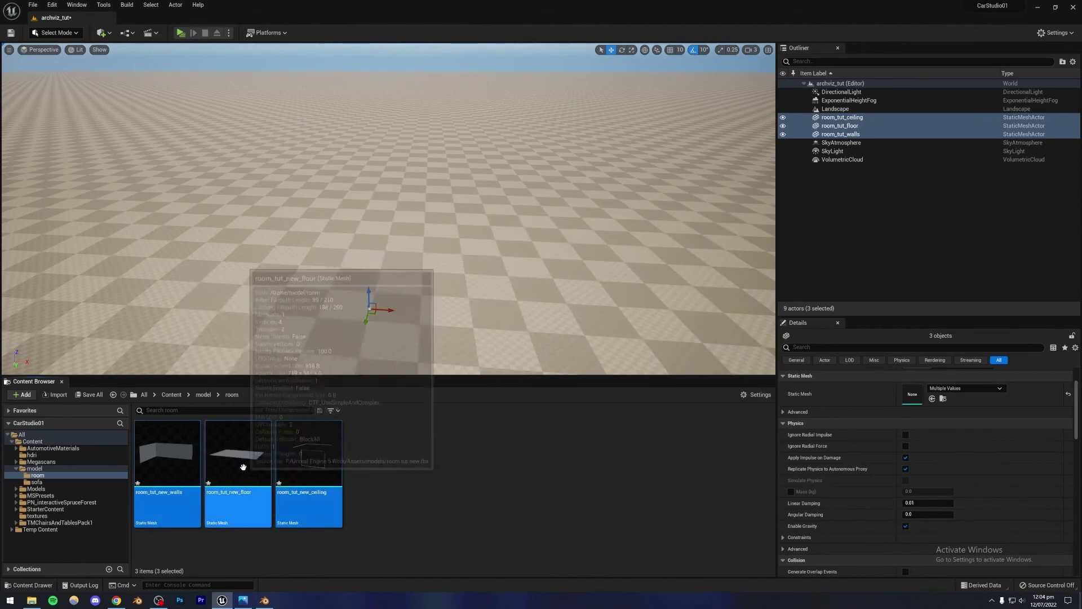
pyautogui.moveTo(243, 468); pyautogui.dragTo(401, 306)
pyautogui.press('f')
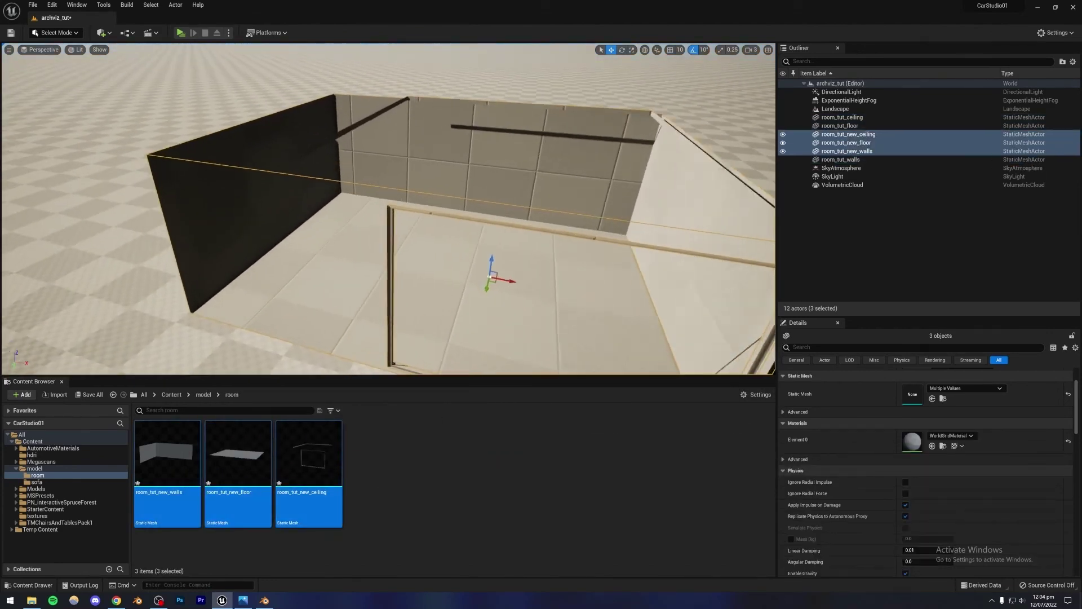
# Examine the re-imported room from inside, with nothing selected, to check how its walls, floor, ceiling and window opening render
pyautogui.press('w')
pyautogui.moveTo(401, 306); pyautogui.dragTo(146, 248, button='right')
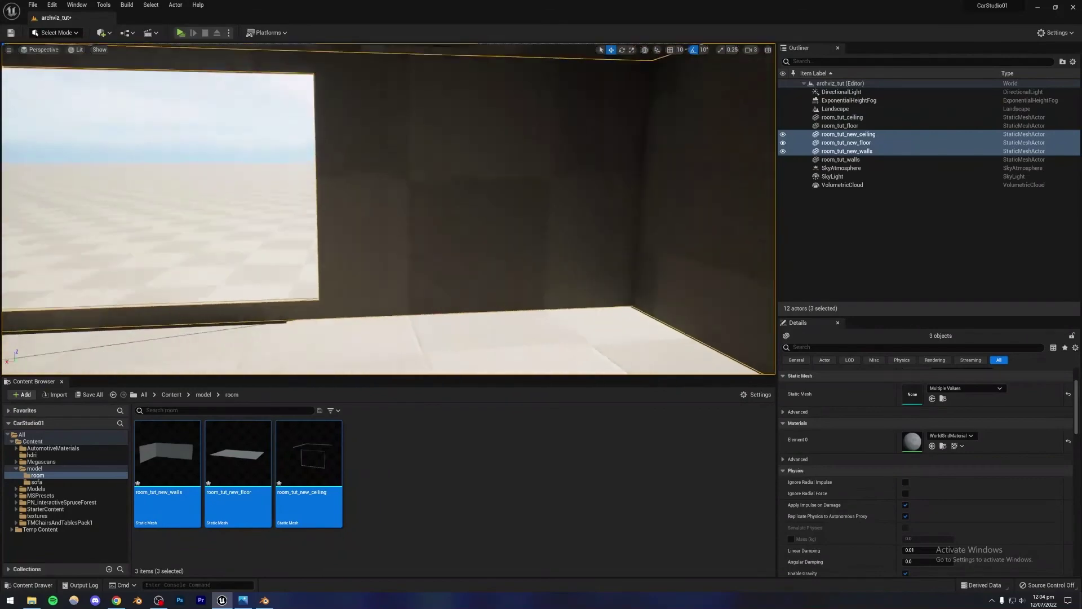
pyautogui.moveTo(293, 219); pyautogui.dragTo(177, 254, button='right')
pyautogui.press('e')
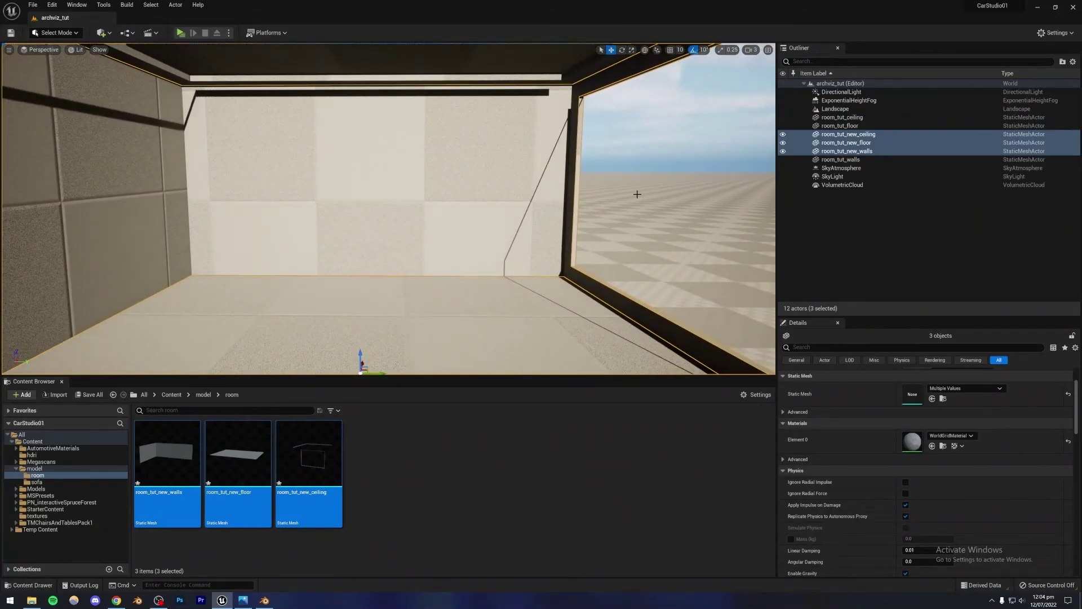
pyautogui.press('Escape')
pyautogui.moveTo(409, 244); pyautogui.dragTo(361, 205, button='right')
pyautogui.press('q')
pyautogui.press('s')
pyautogui.press('w')
pyautogui.press('w')
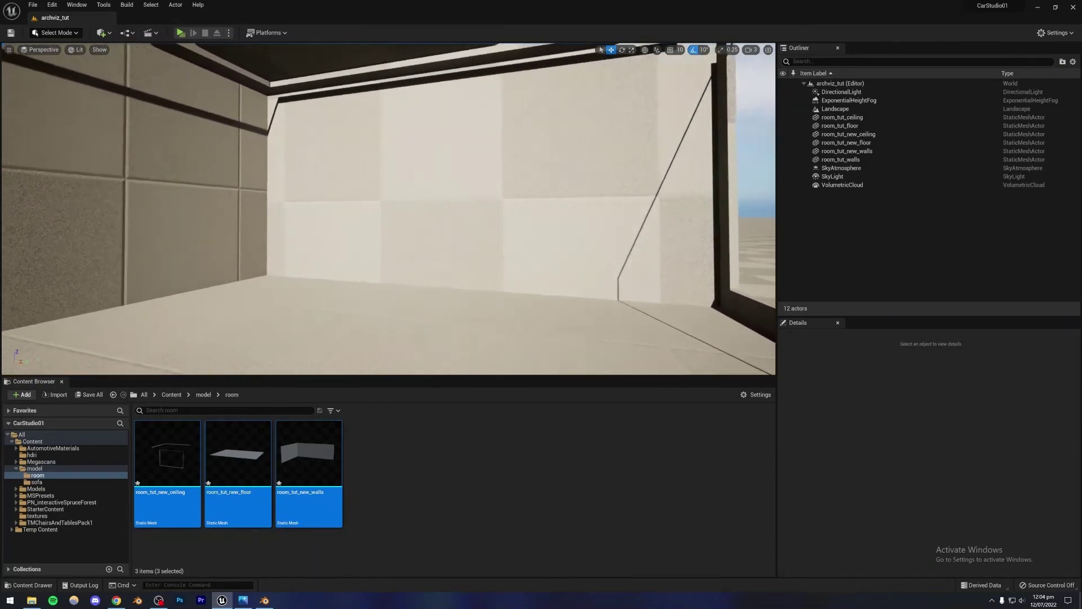
pyautogui.moveTo(589, 164); pyautogui.dragTo(563, 169, button='right')
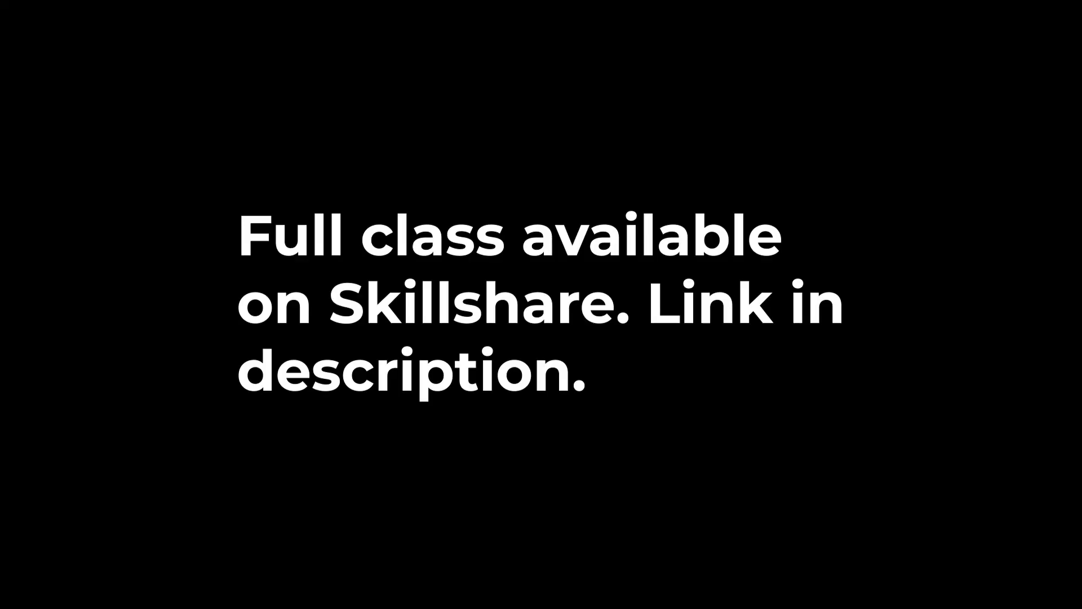